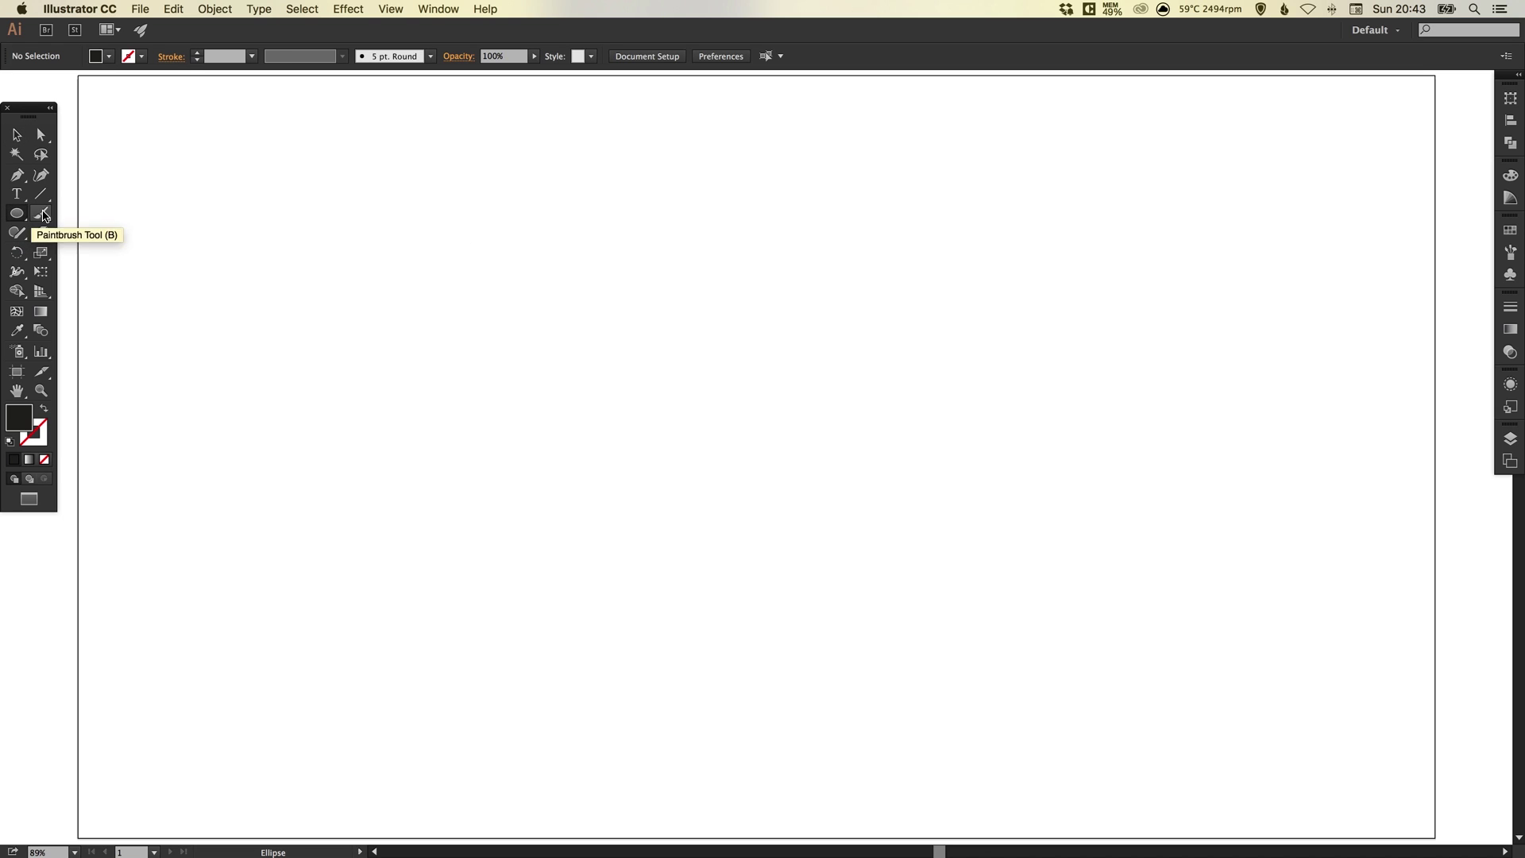
- Draw a 15 px black circle just left of the artboard's centre
{"action": "left_click", "coordinate": [16, 213]}
{"action": "key", "text": "z"}
{"action": "left_click", "coordinate": [371, 456]}
{"action": "scroll", "coordinate": [795, 452], "scroll_direction": "right", "scroll_amount": 5}
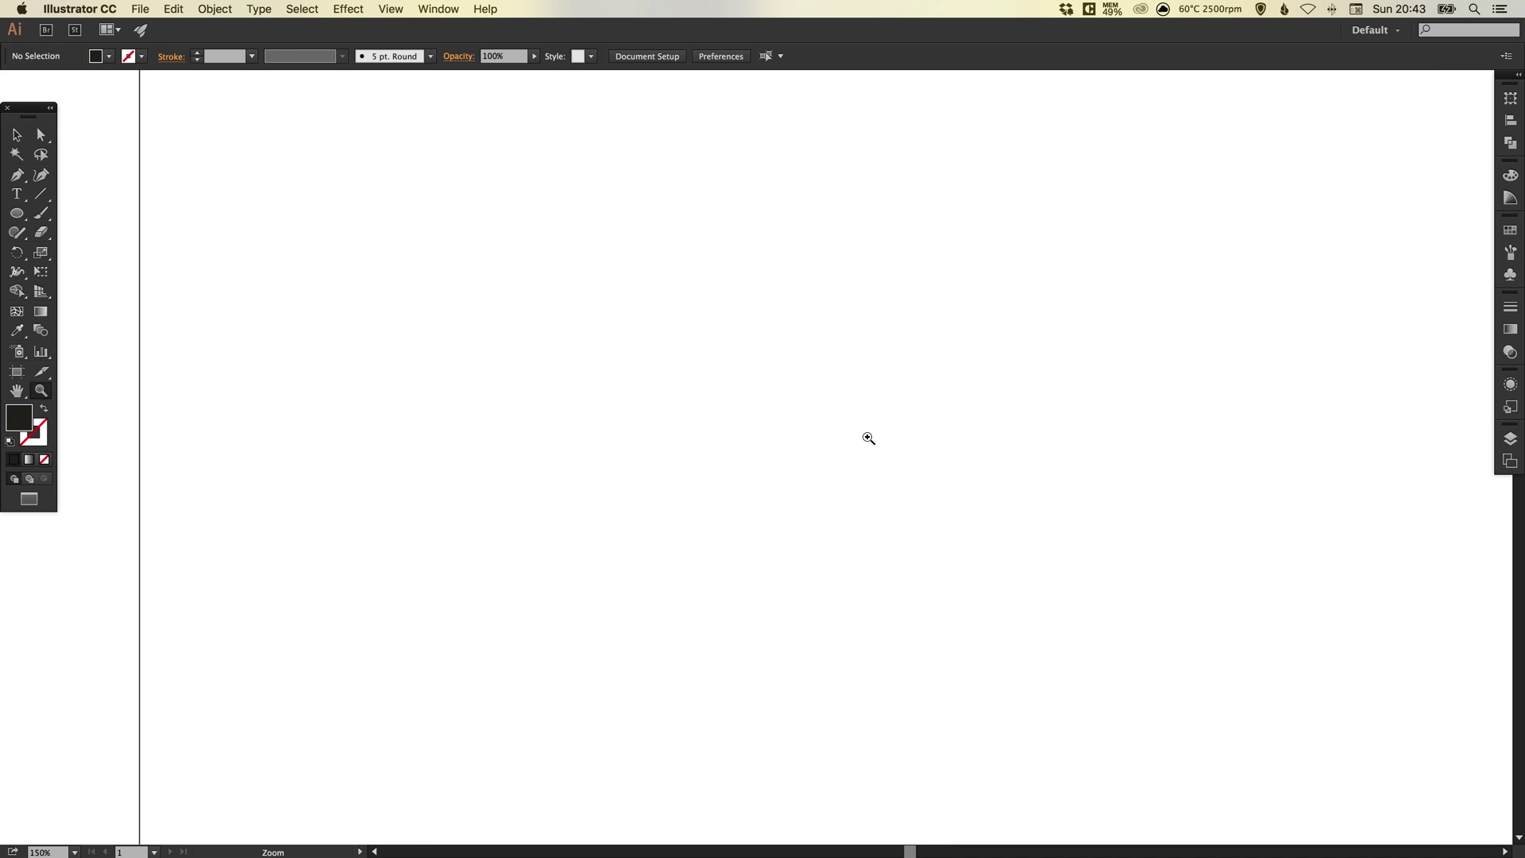
{"action": "left_click", "coordinate": [16, 213]}
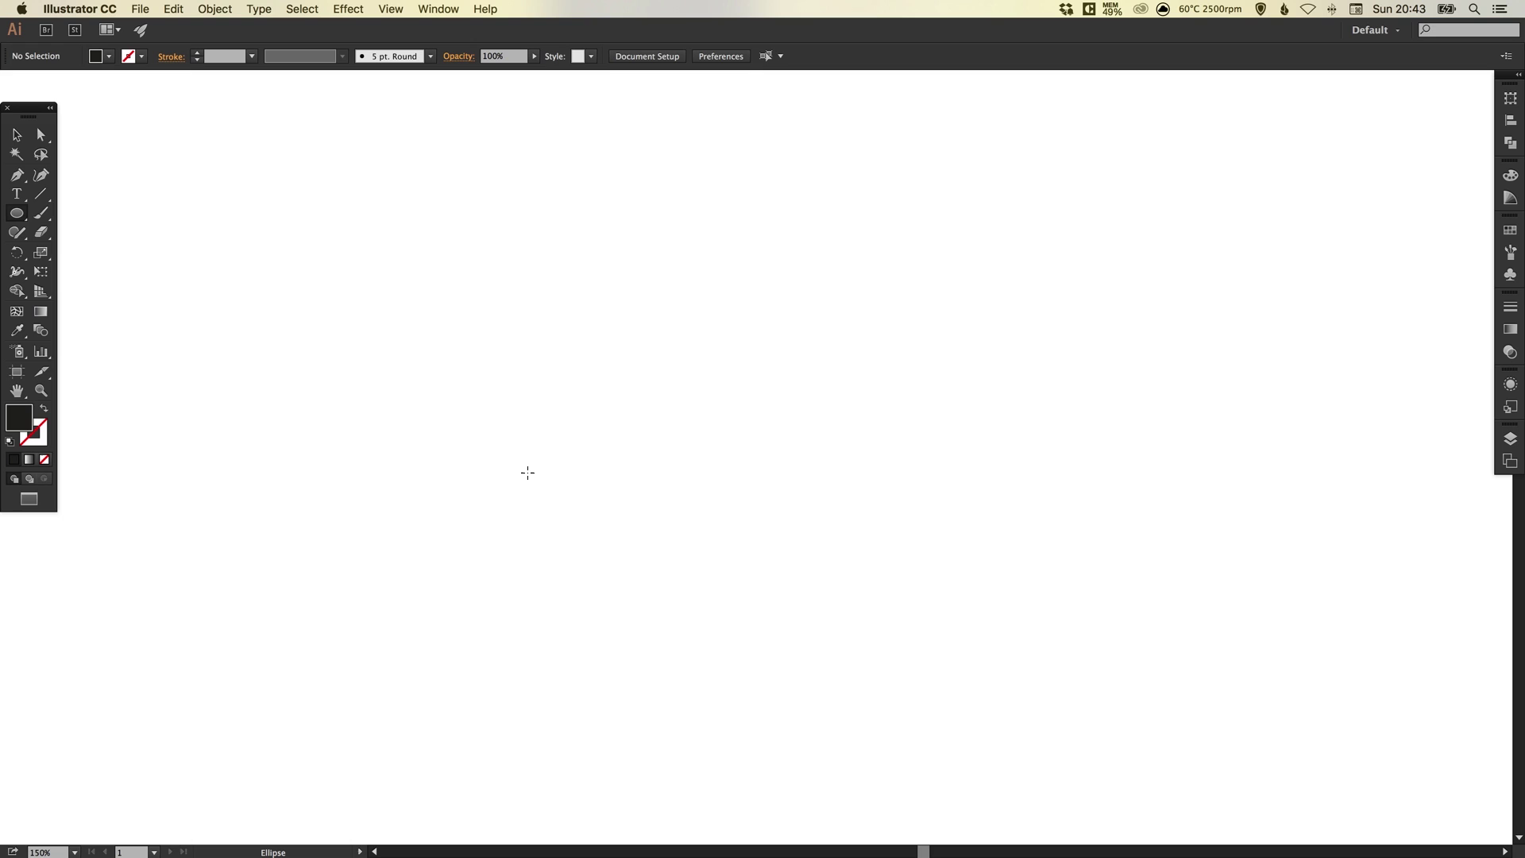
{"action": "left_click_drag", "start_coordinate": [505, 444], "coordinate": [517, 461]}
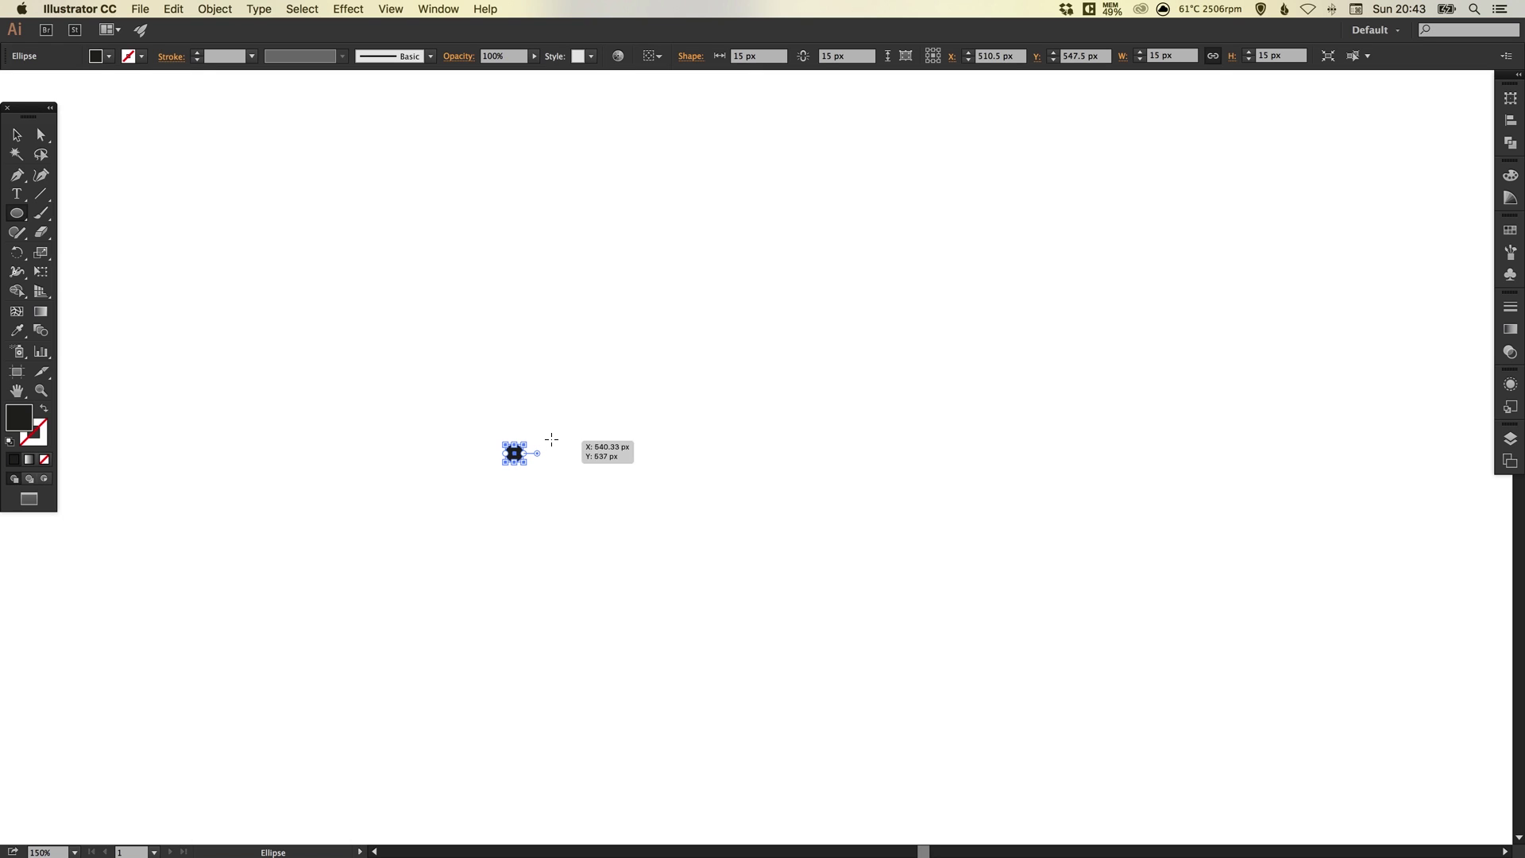
- Alt+Shift-drag a duplicate of the circle far to the right on the same line
{"action": "key", "text": "v"}
{"action": "scroll", "coordinate": [635, 382], "scroll_direction": "down", "scroll_amount": 2}
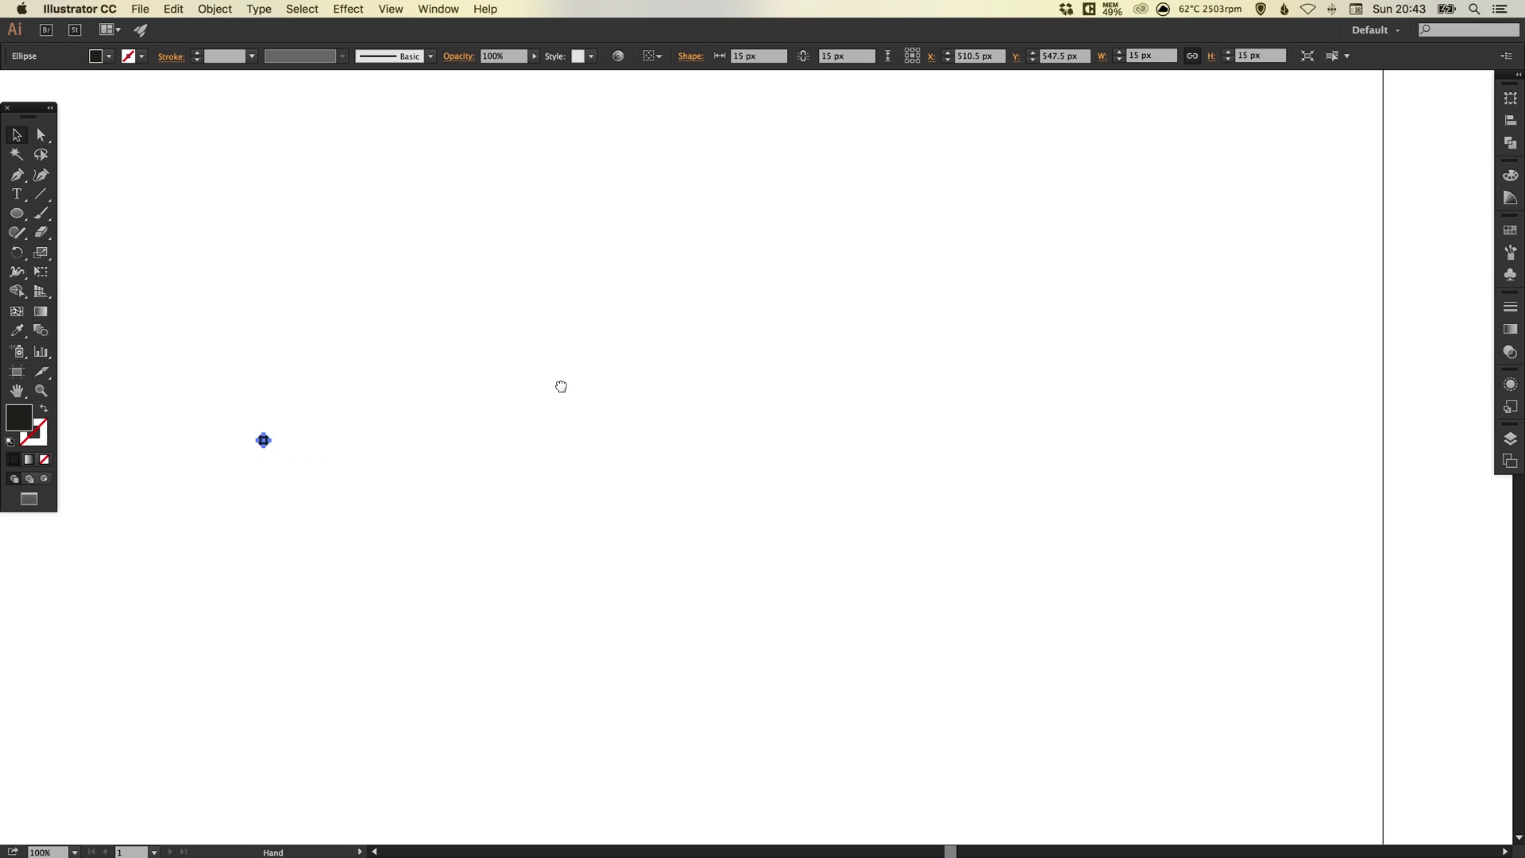
{"action": "key", "text": "super+0"}
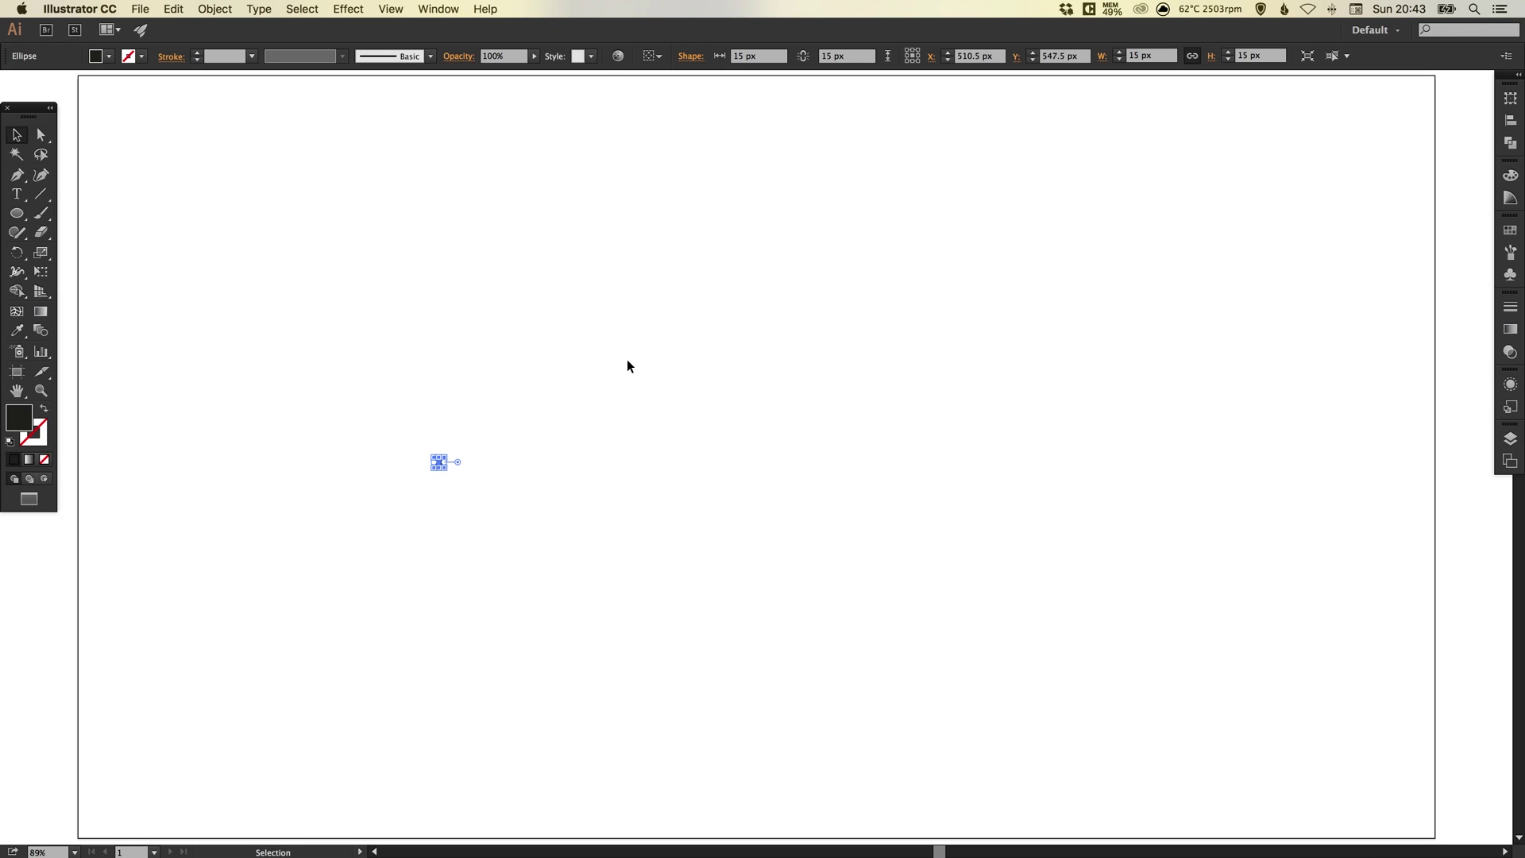
{"action": "left_click", "coordinate": [447, 453]}
{"action": "left_click", "coordinate": [439, 462]}
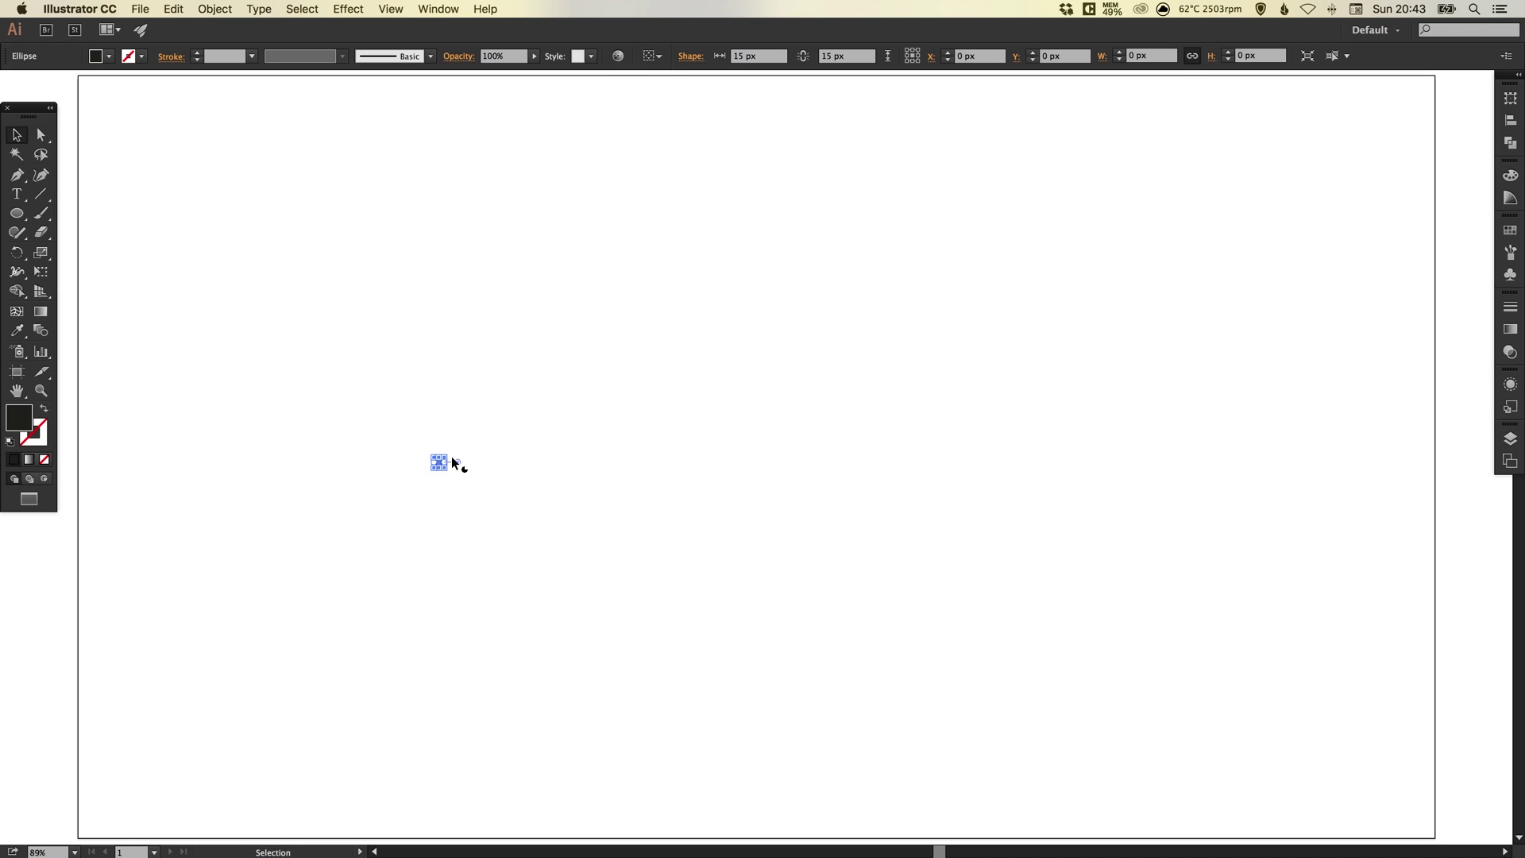
{"action": "left_click", "coordinate": [174, 9]}
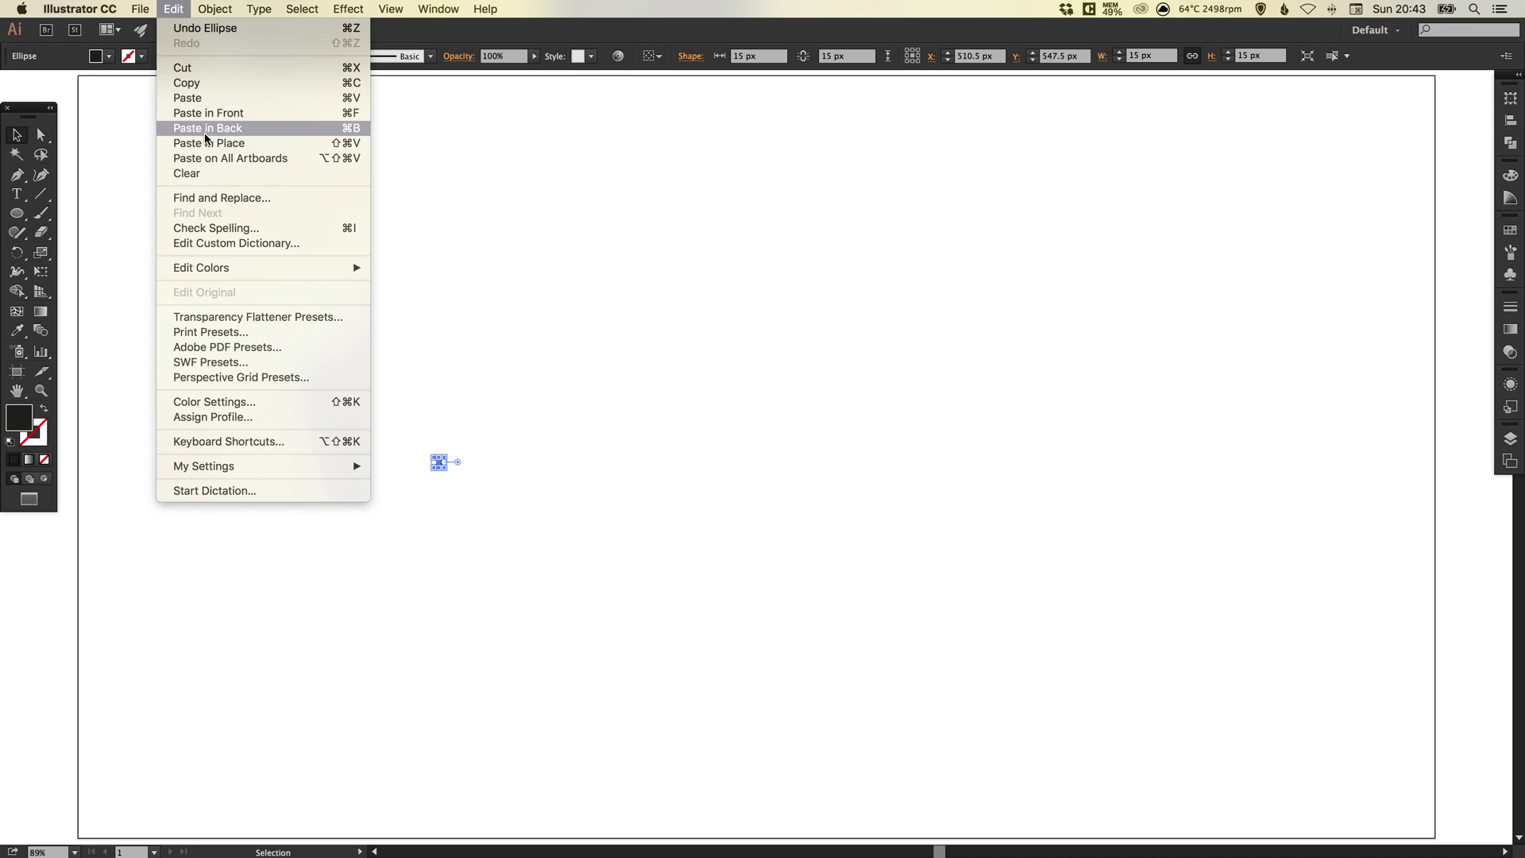
{"action": "left_click", "coordinate": [533, 433]}
{"action": "left_click_drag", "start_coordinate": [439, 467], "coordinate": [1280, 461]}
- Move the two dots out toward the artboard's left and right edges
{"action": "left_click_drag", "start_coordinate": [438, 462], "coordinate": [181, 461]}
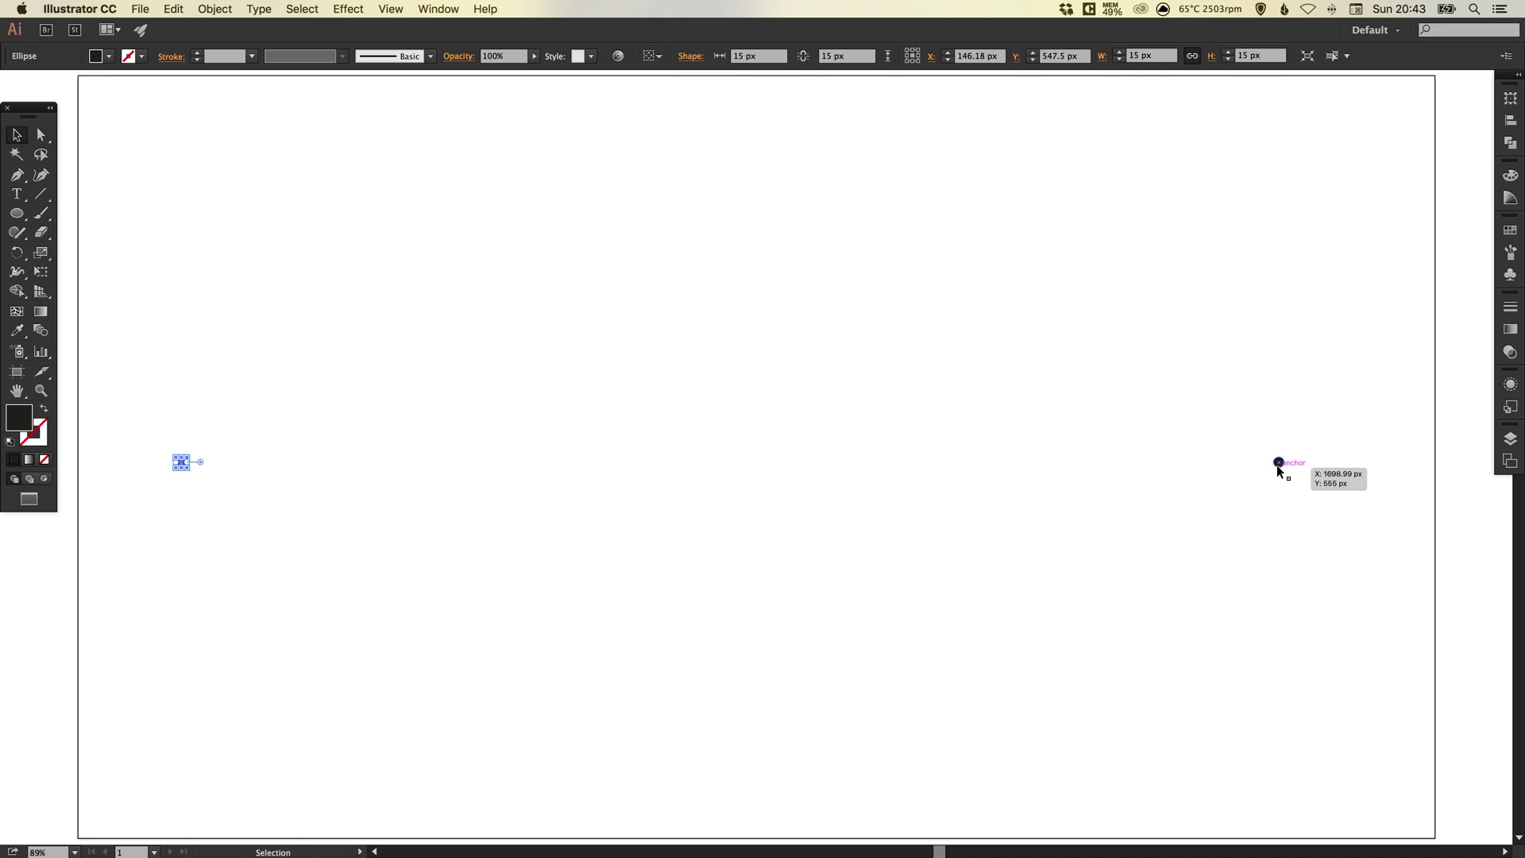
{"action": "left_click_drag", "start_coordinate": [1277, 463], "coordinate": [1327, 465]}
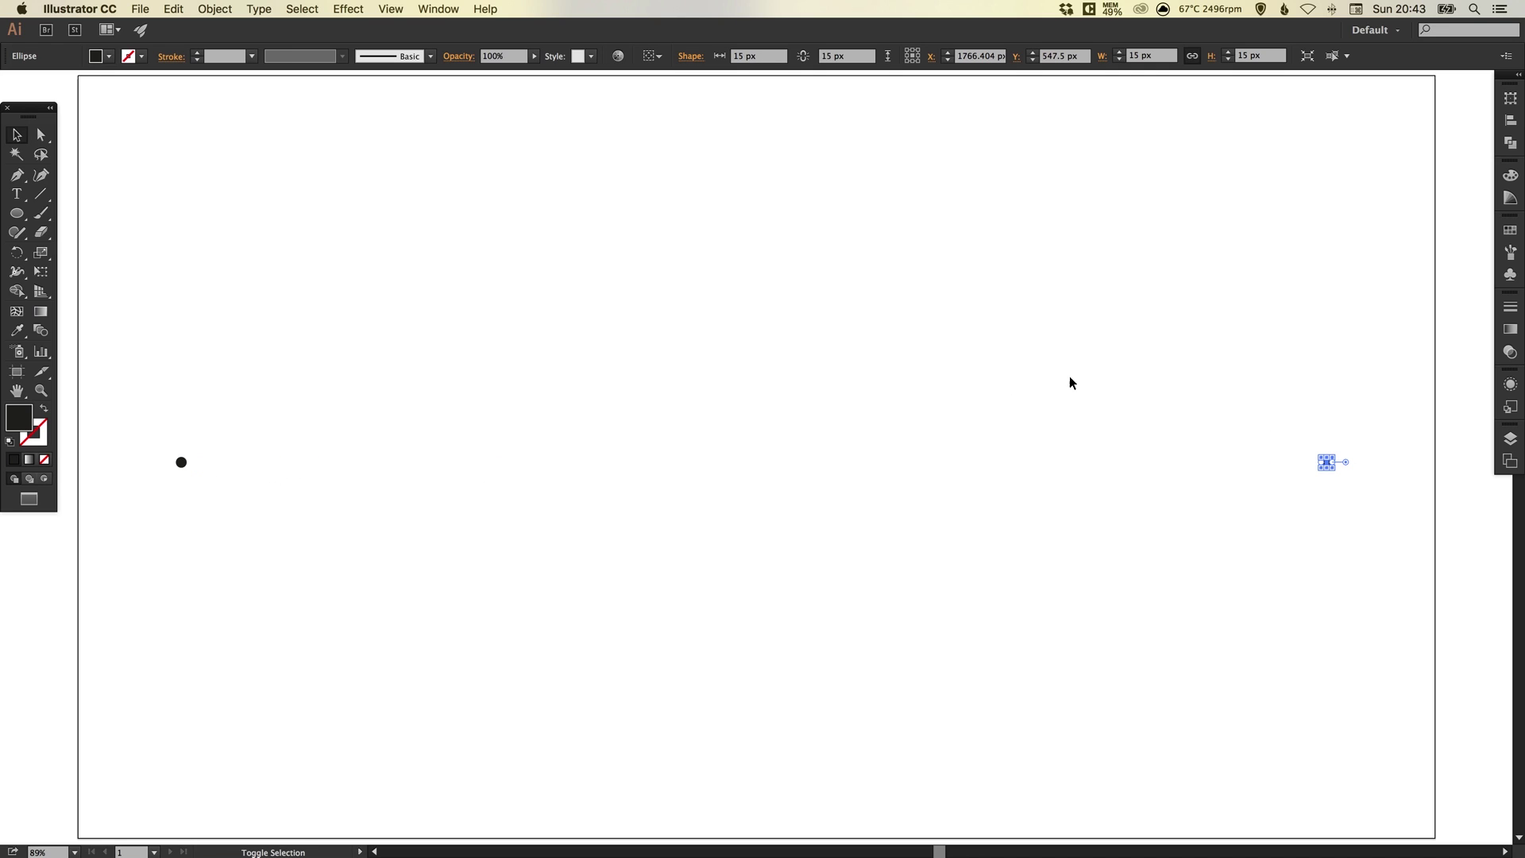
{"action": "left_click", "coordinate": [259, 421]}
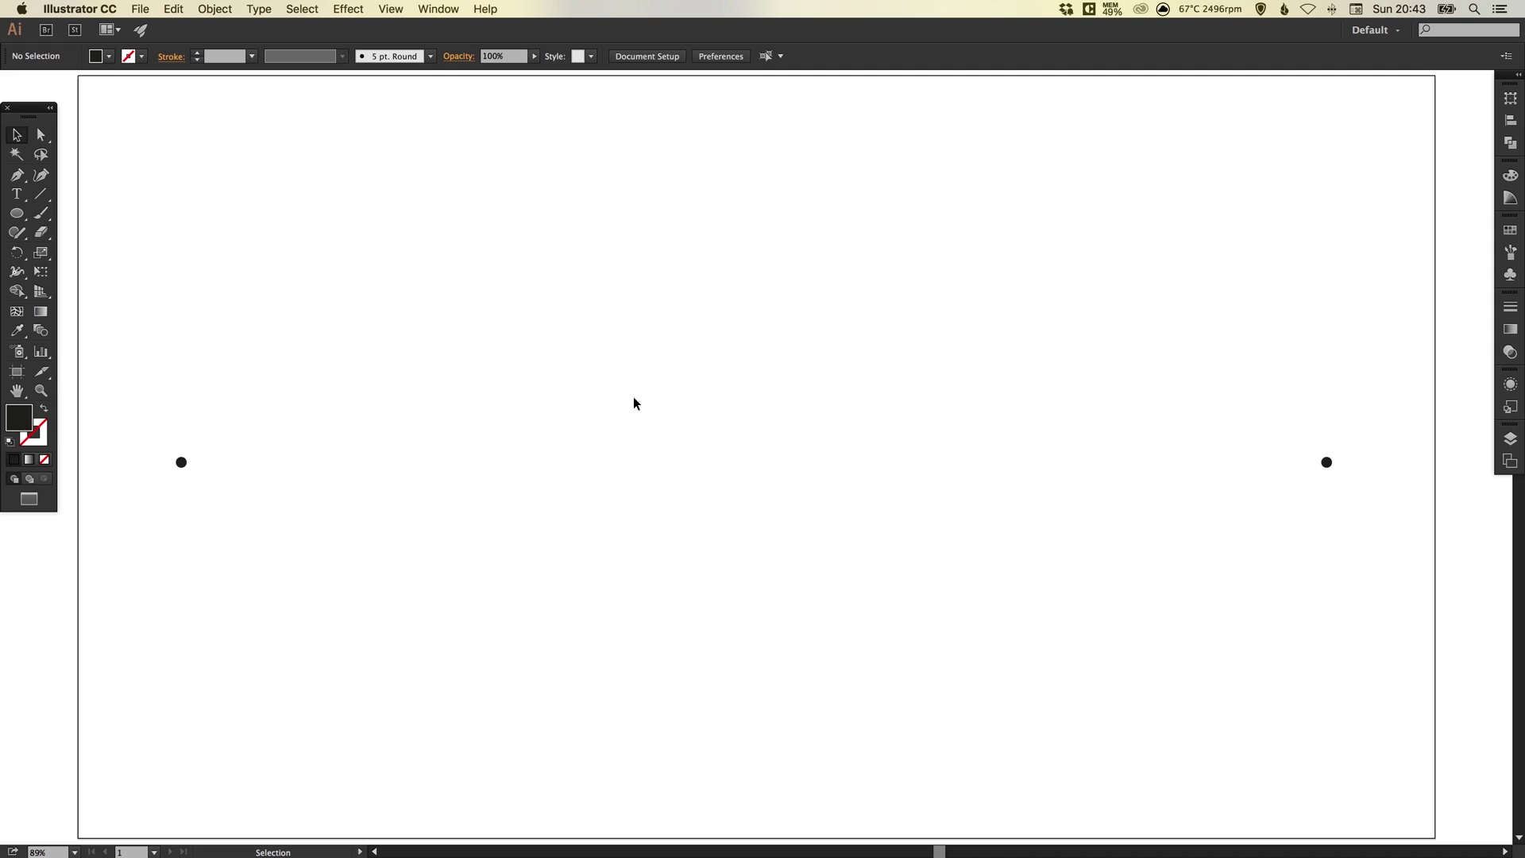
- Shrink the left dot to 8.072 px from its centre
{"action": "left_click_drag", "start_coordinate": [136, 425], "coordinate": [260, 517]}
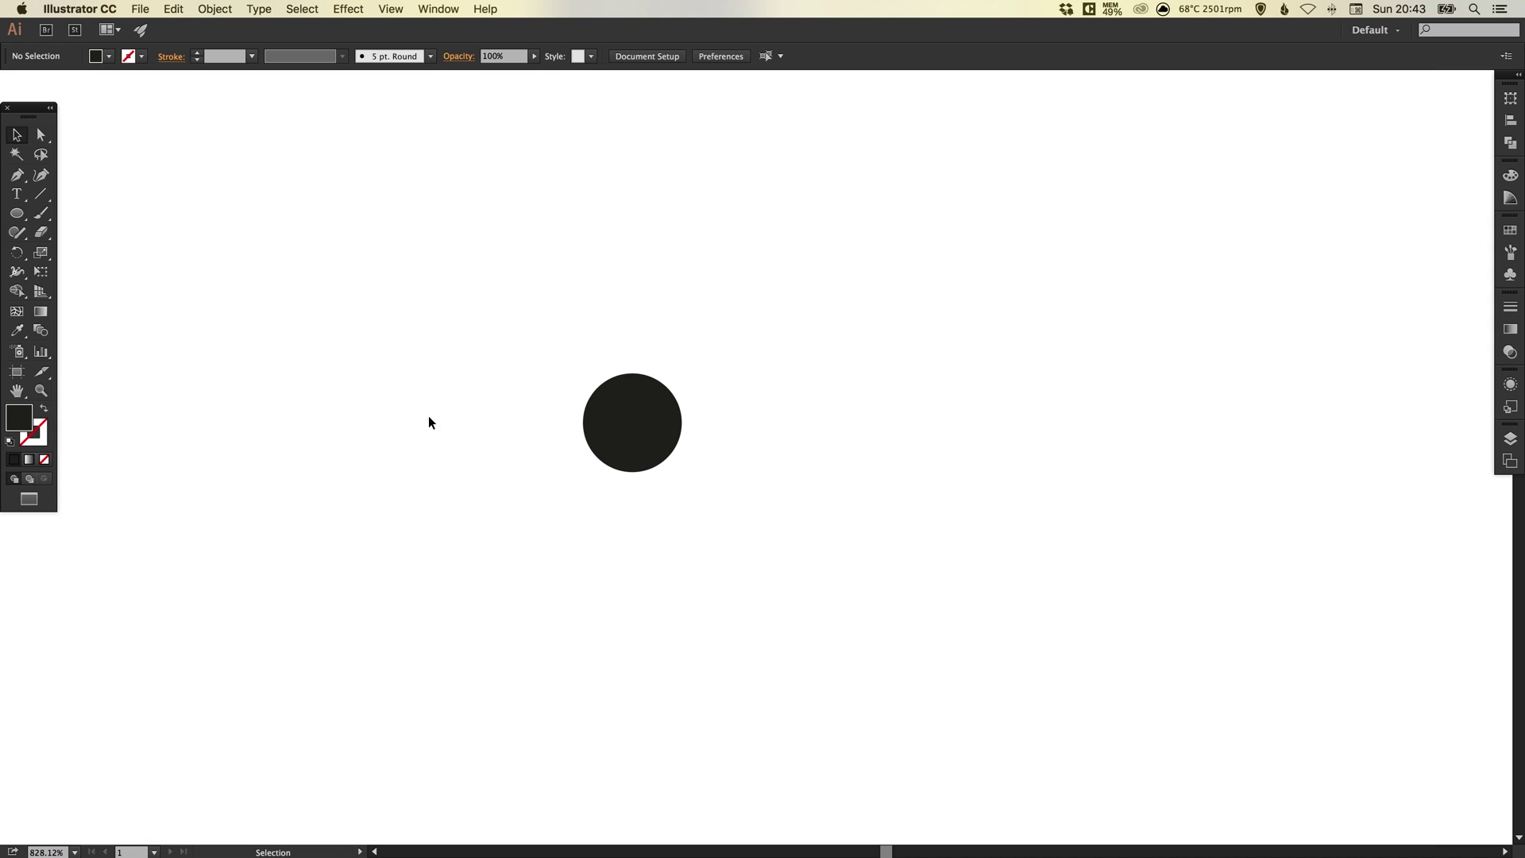
{"action": "left_click", "coordinate": [628, 408]}
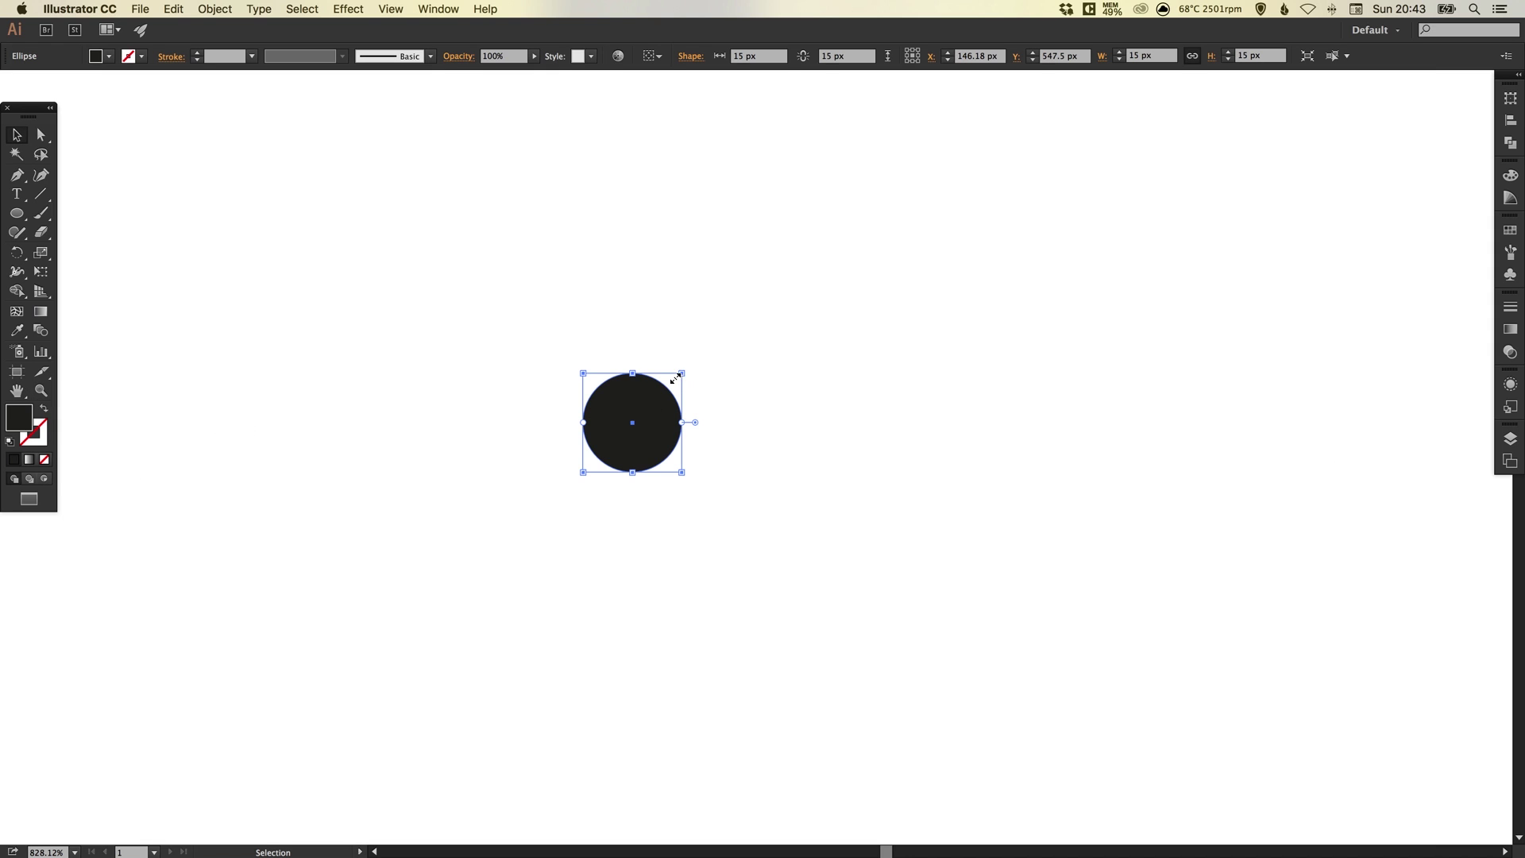
{"action": "left_click_drag", "start_coordinate": [682, 374], "coordinate": [659, 396]}
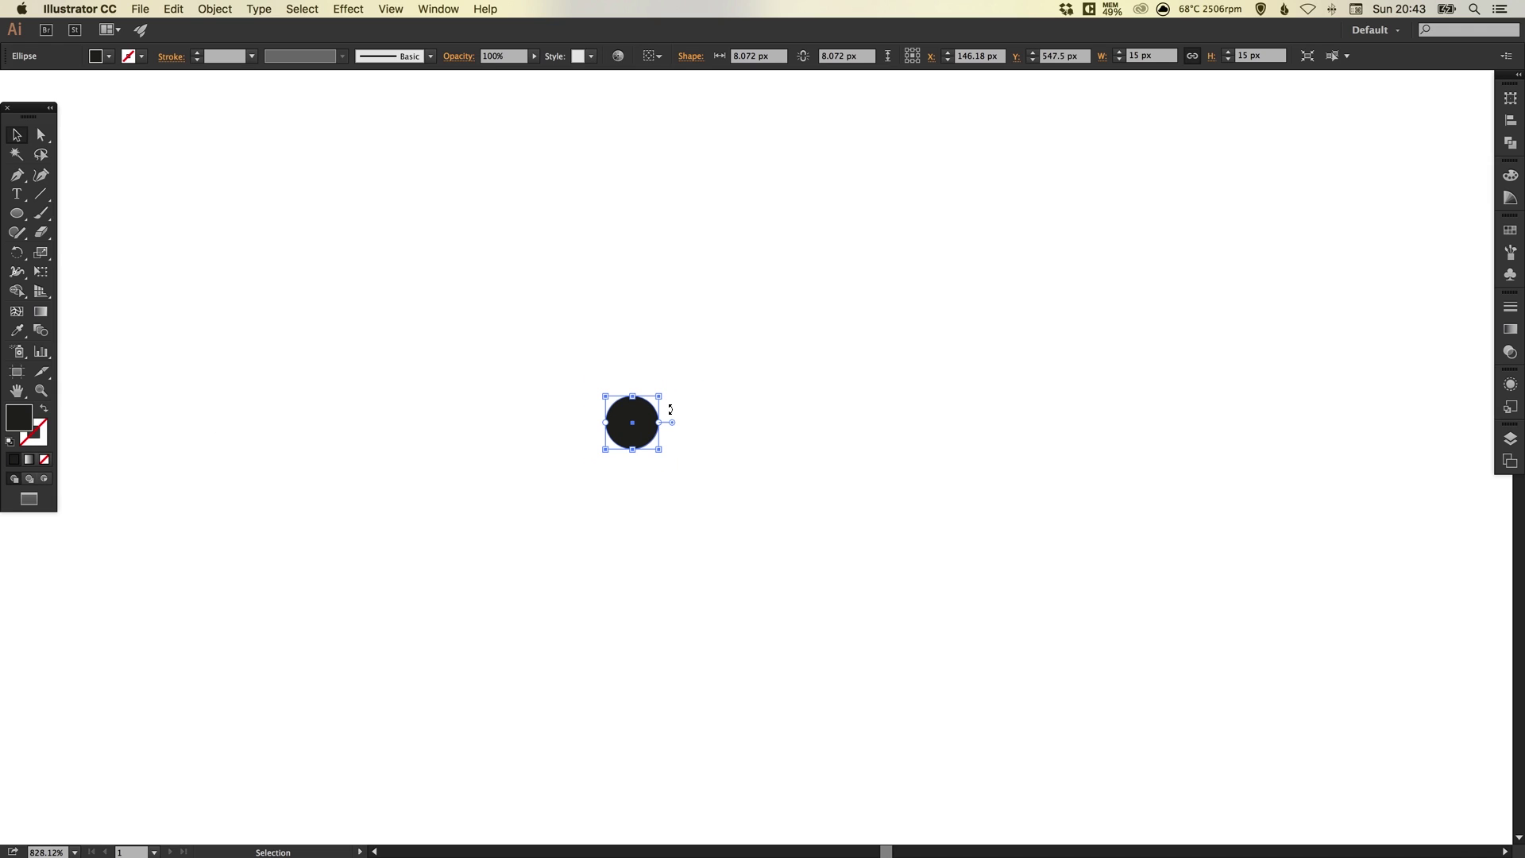
{"action": "key", "text": "super+0"}
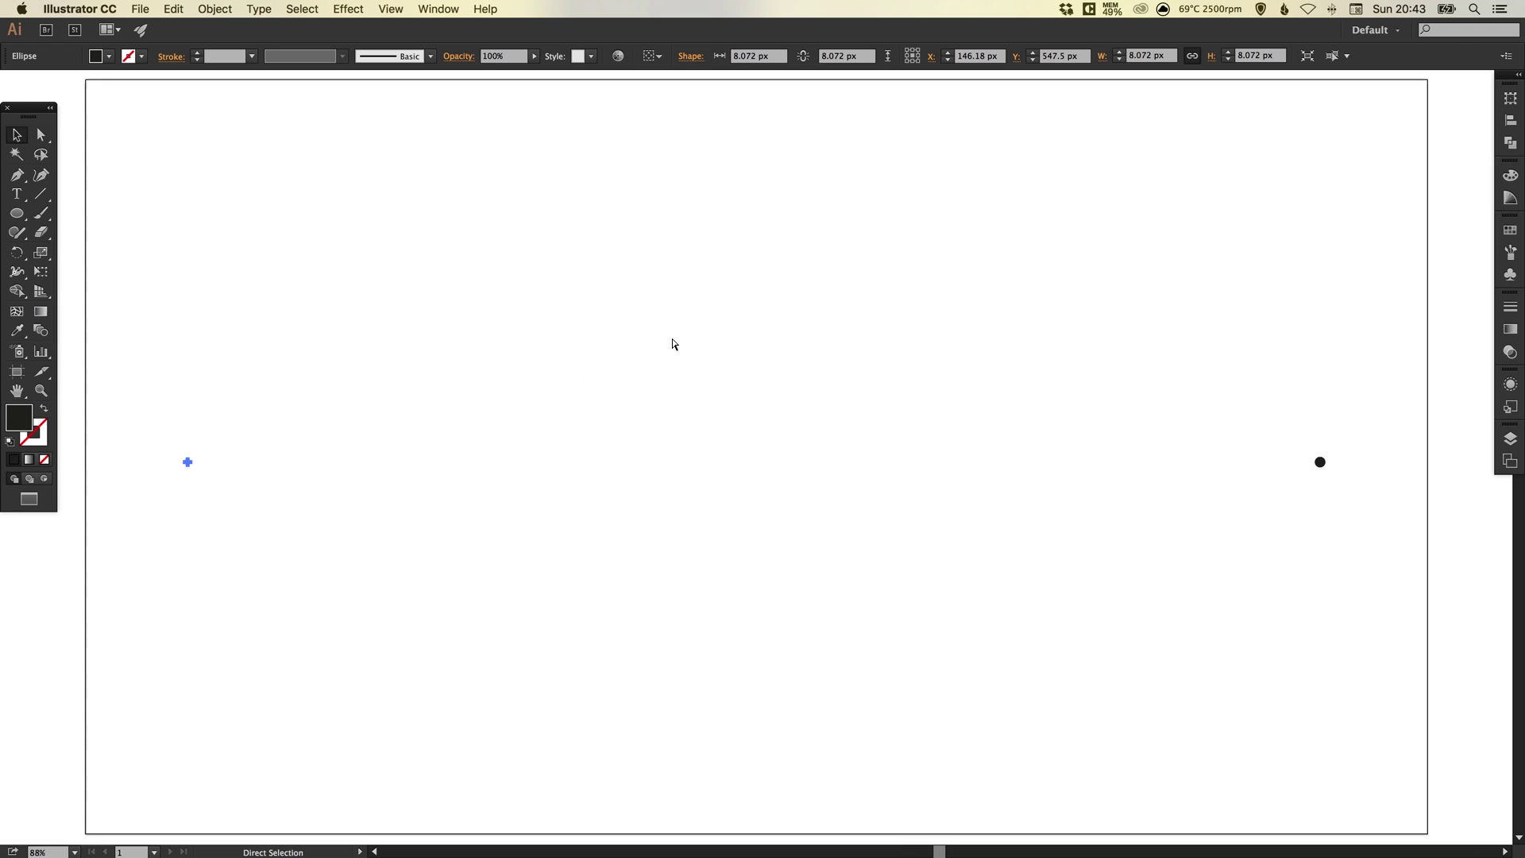
{"action": "left_click", "coordinate": [1110, 357]}
- Enlarge the right dot to 18.836 px from its centre
{"action": "key", "text": "super+space"}
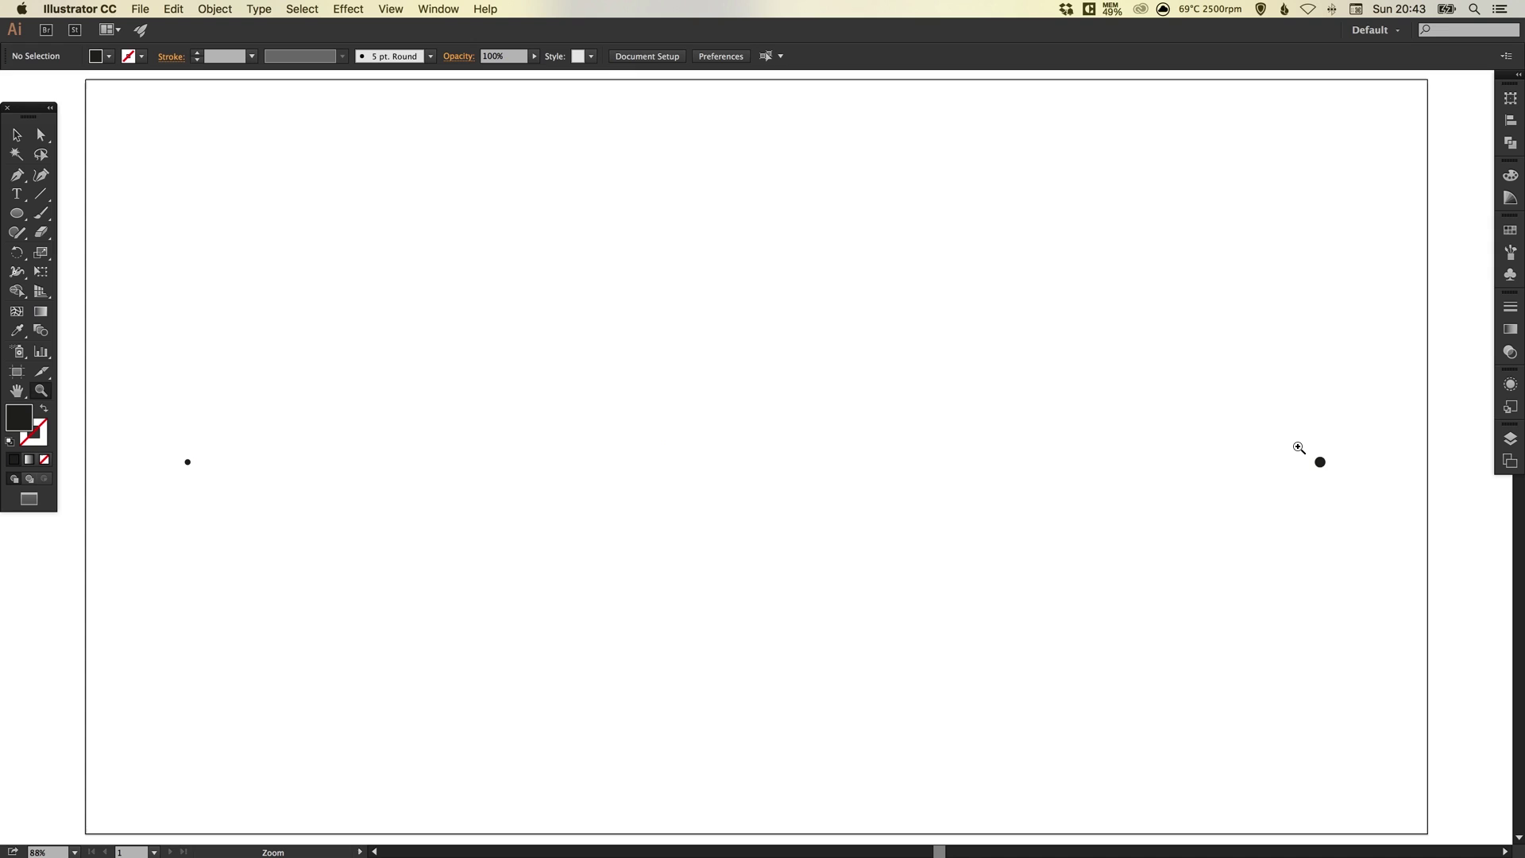
{"action": "left_click_drag", "start_coordinate": [1275, 433], "coordinate": [1350, 492]}
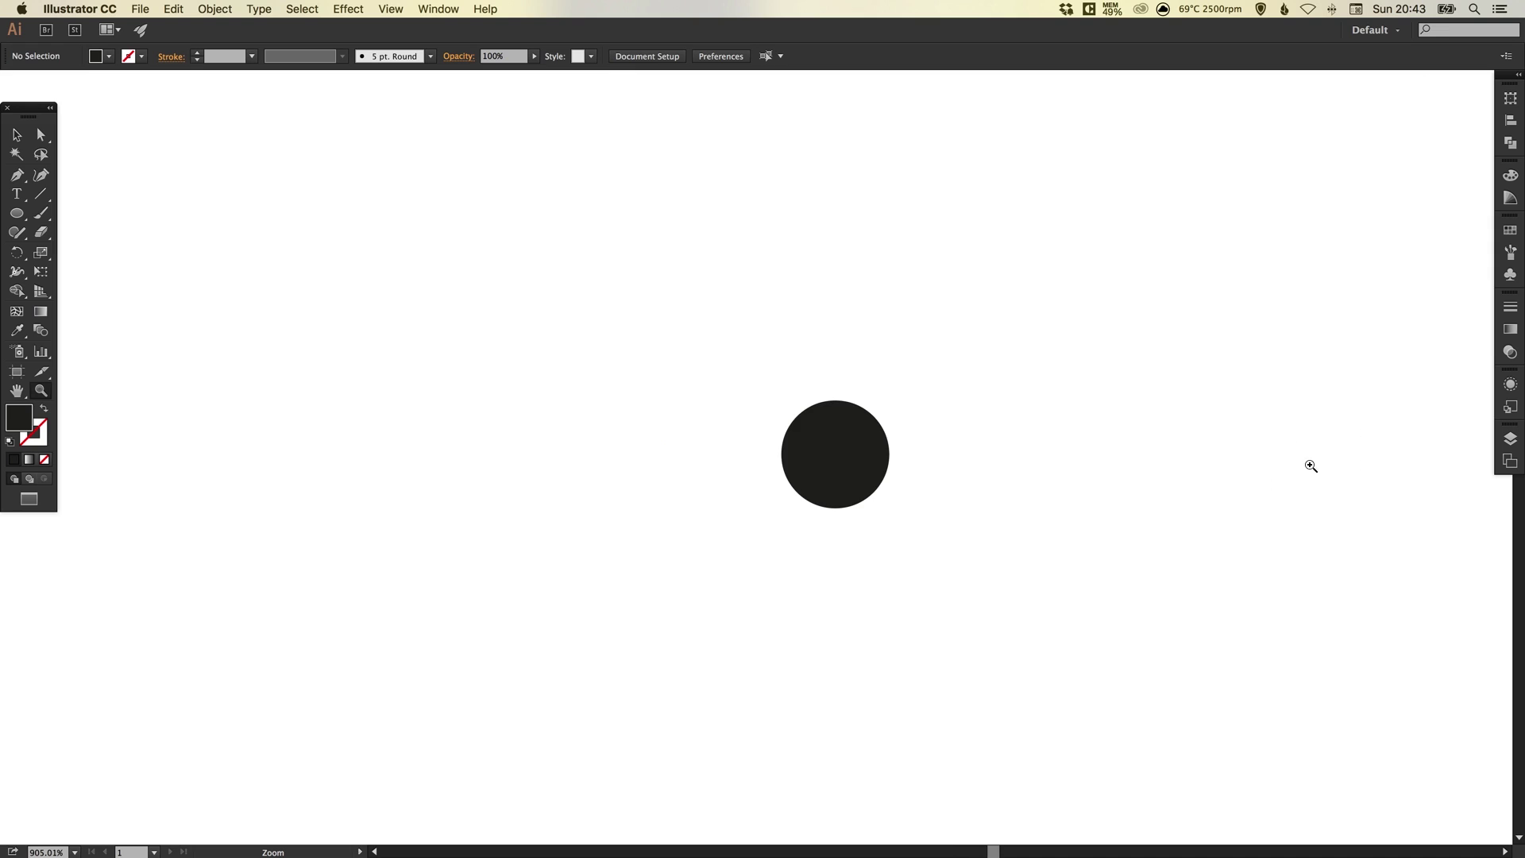
{"action": "left_click", "coordinate": [832, 432]}
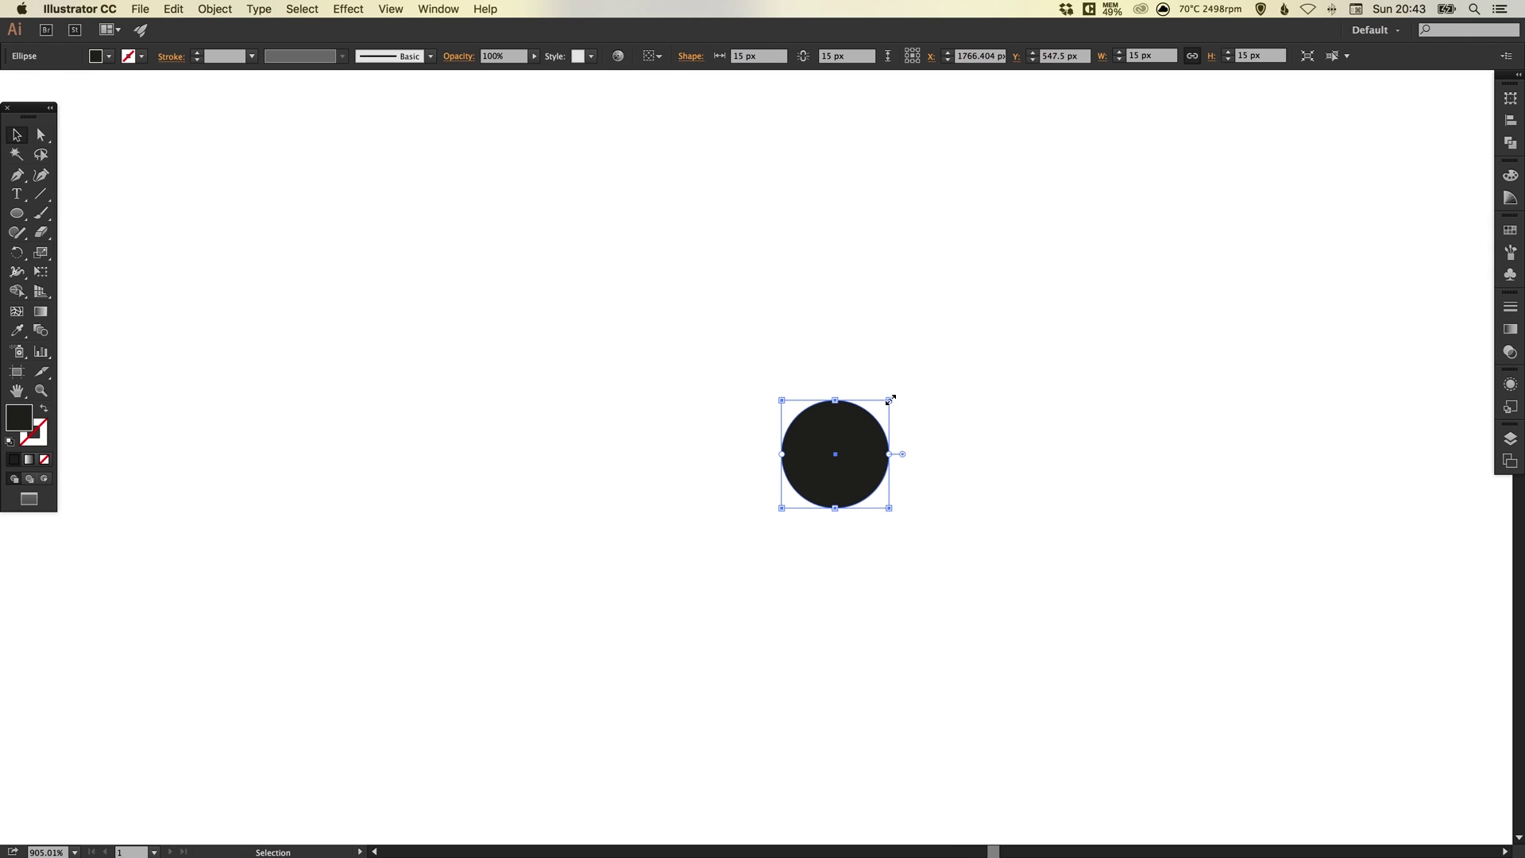
{"action": "left_click_drag", "start_coordinate": [889, 399], "coordinate": [903, 385]}
{"action": "key", "text": "super+0"}
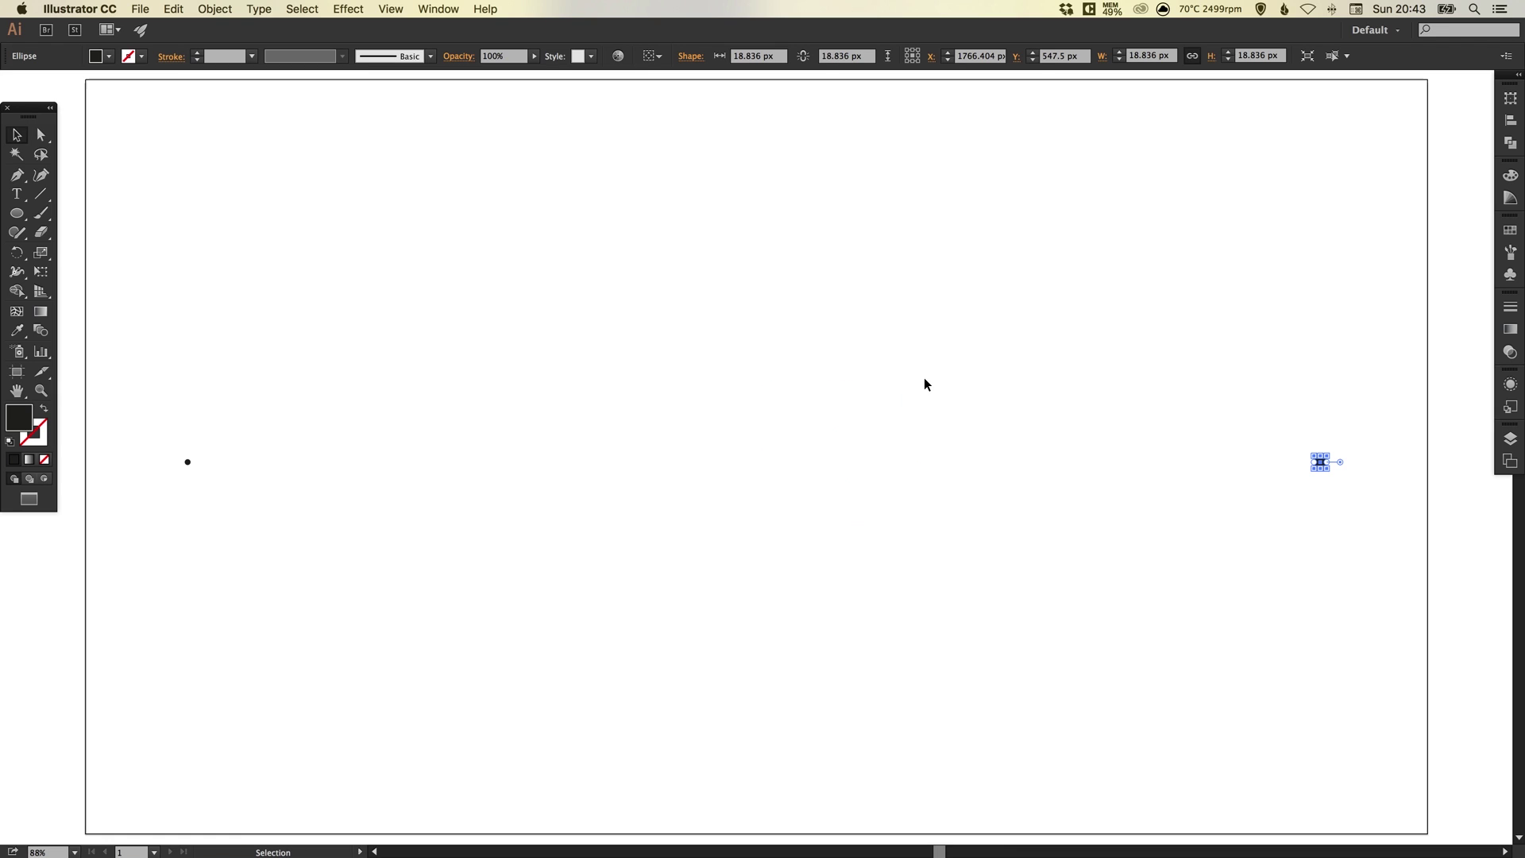
{"action": "left_click", "coordinate": [819, 270]}
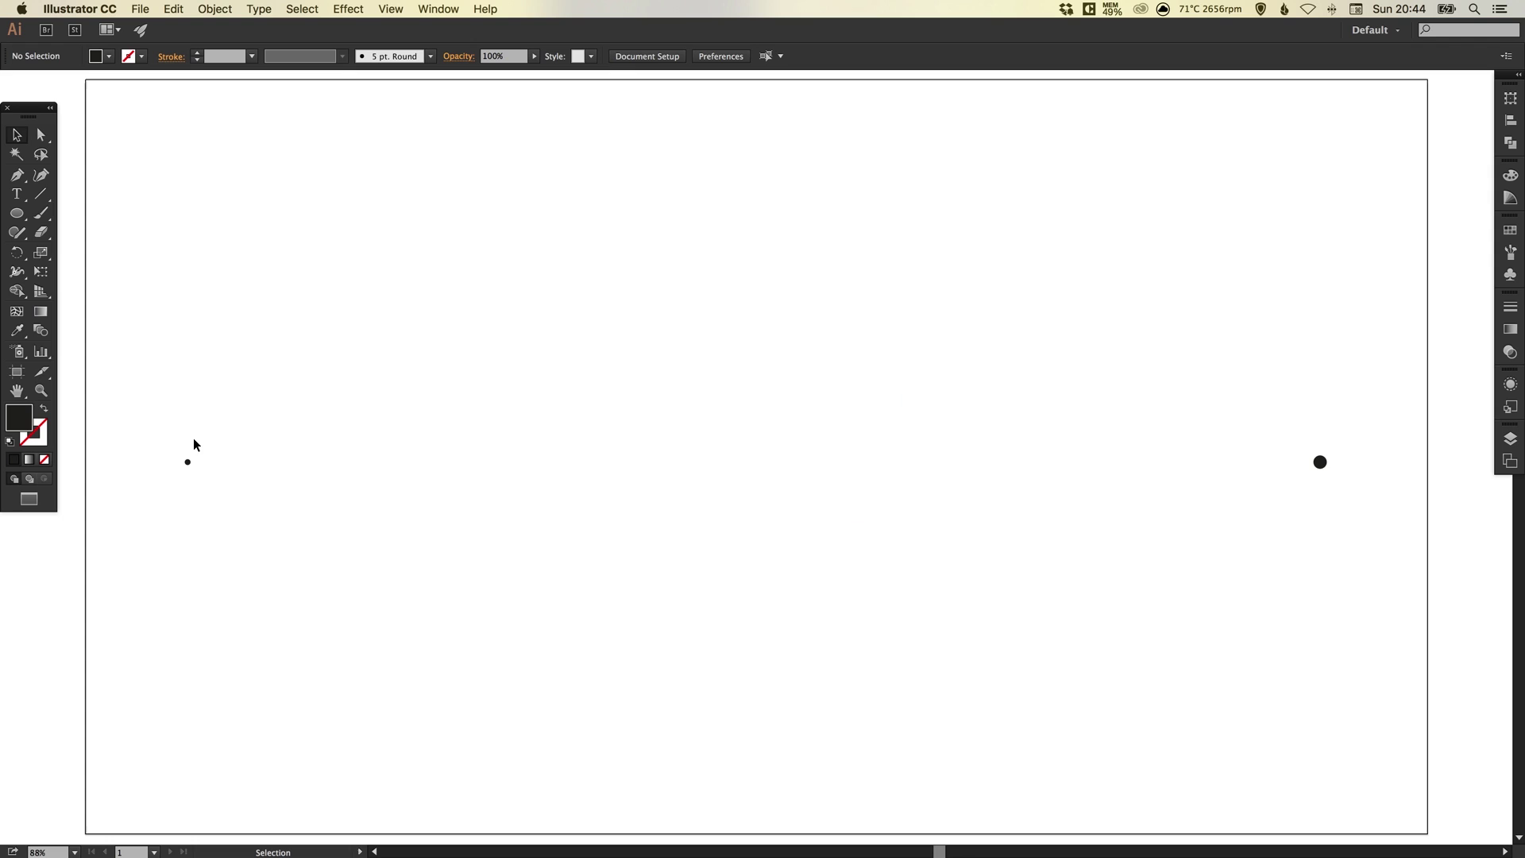
- Select both dots and set Blend Options spacing to Specified Steps, 12
{"action": "left_click_drag", "start_coordinate": [138, 416], "coordinate": [1362, 508]}
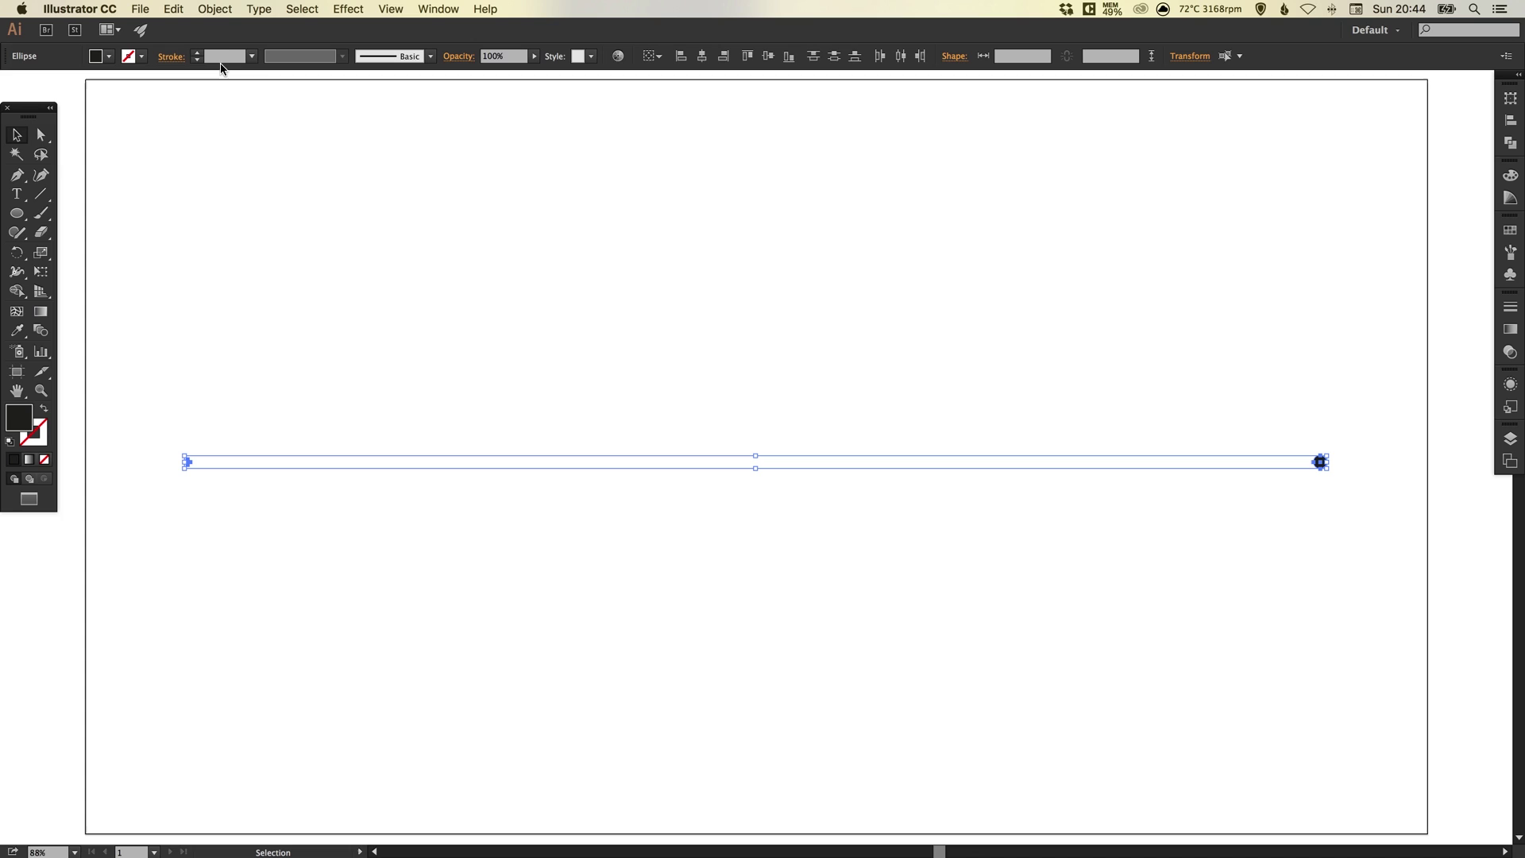
{"action": "left_click", "coordinate": [216, 10]}
{"action": "mouse_move", "coordinate": [258, 353]}
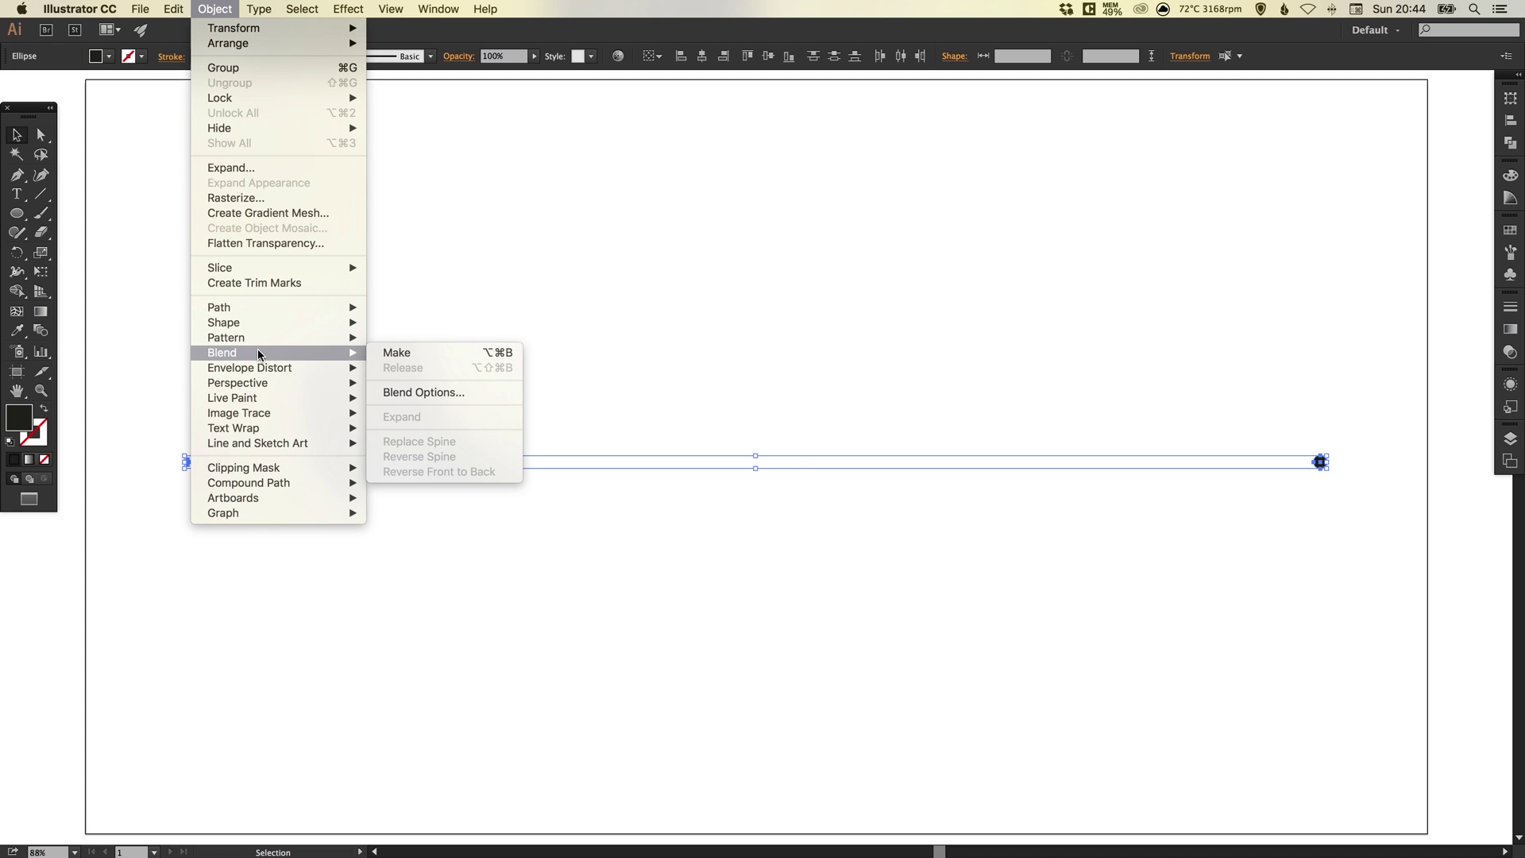
{"action": "left_click", "coordinate": [453, 395]}
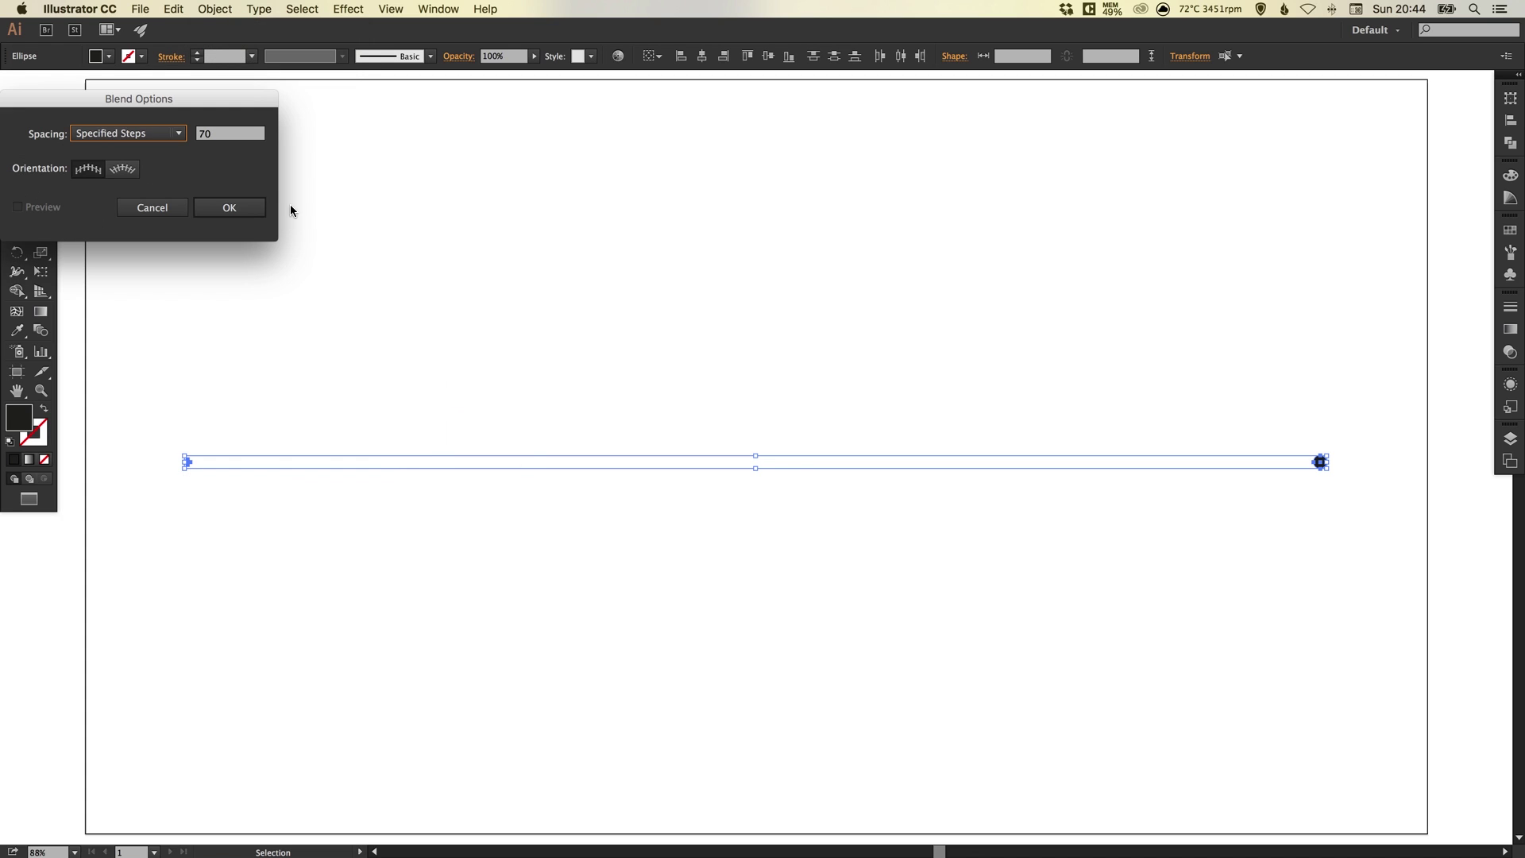
{"action": "left_click_drag", "start_coordinate": [177, 104], "coordinate": [229, 102]}
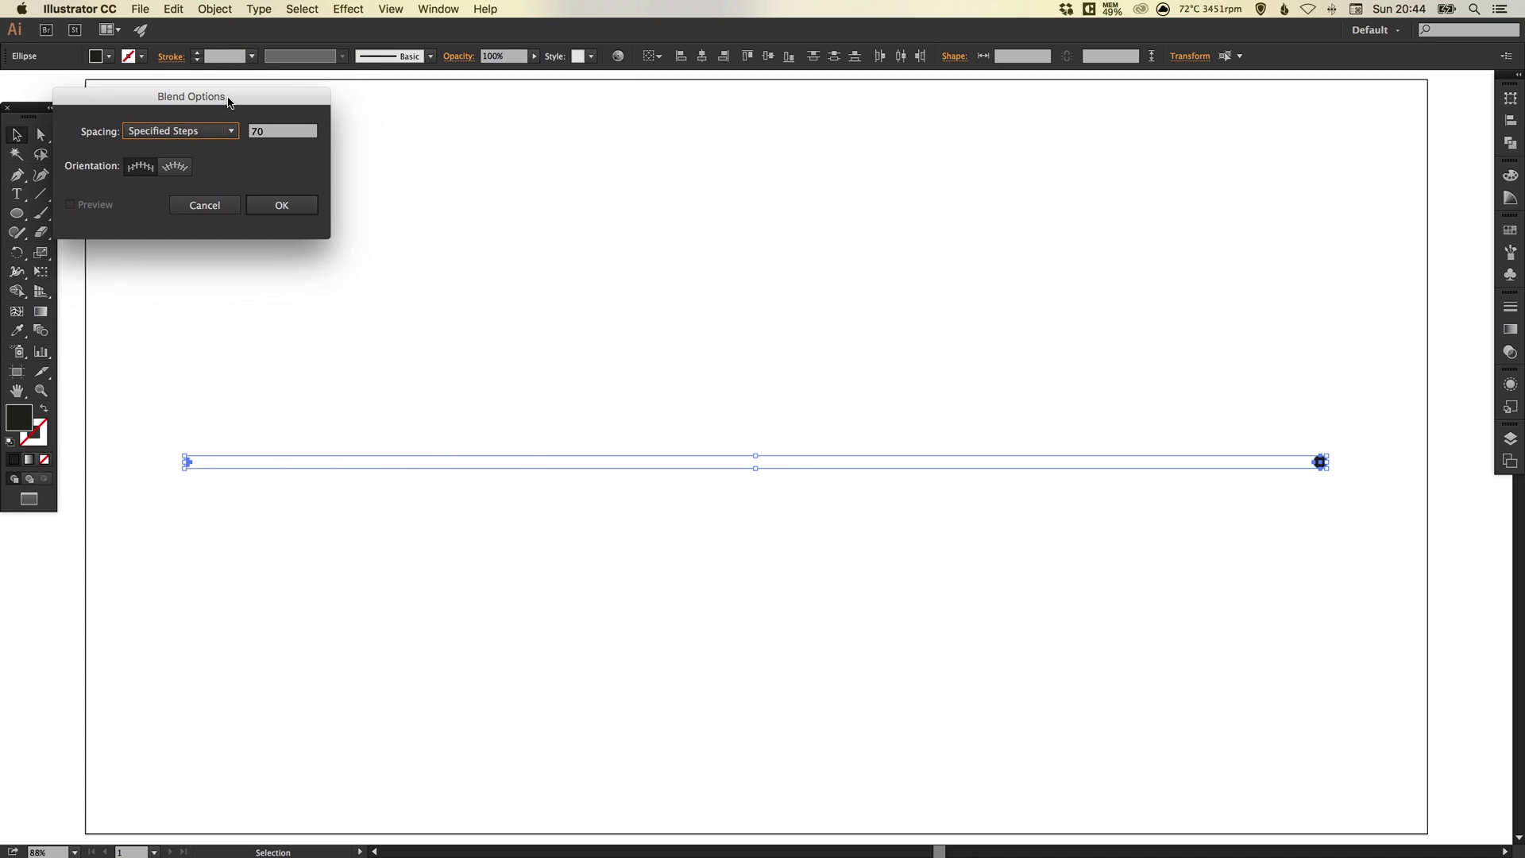
{"action": "left_click", "coordinate": [192, 133]}
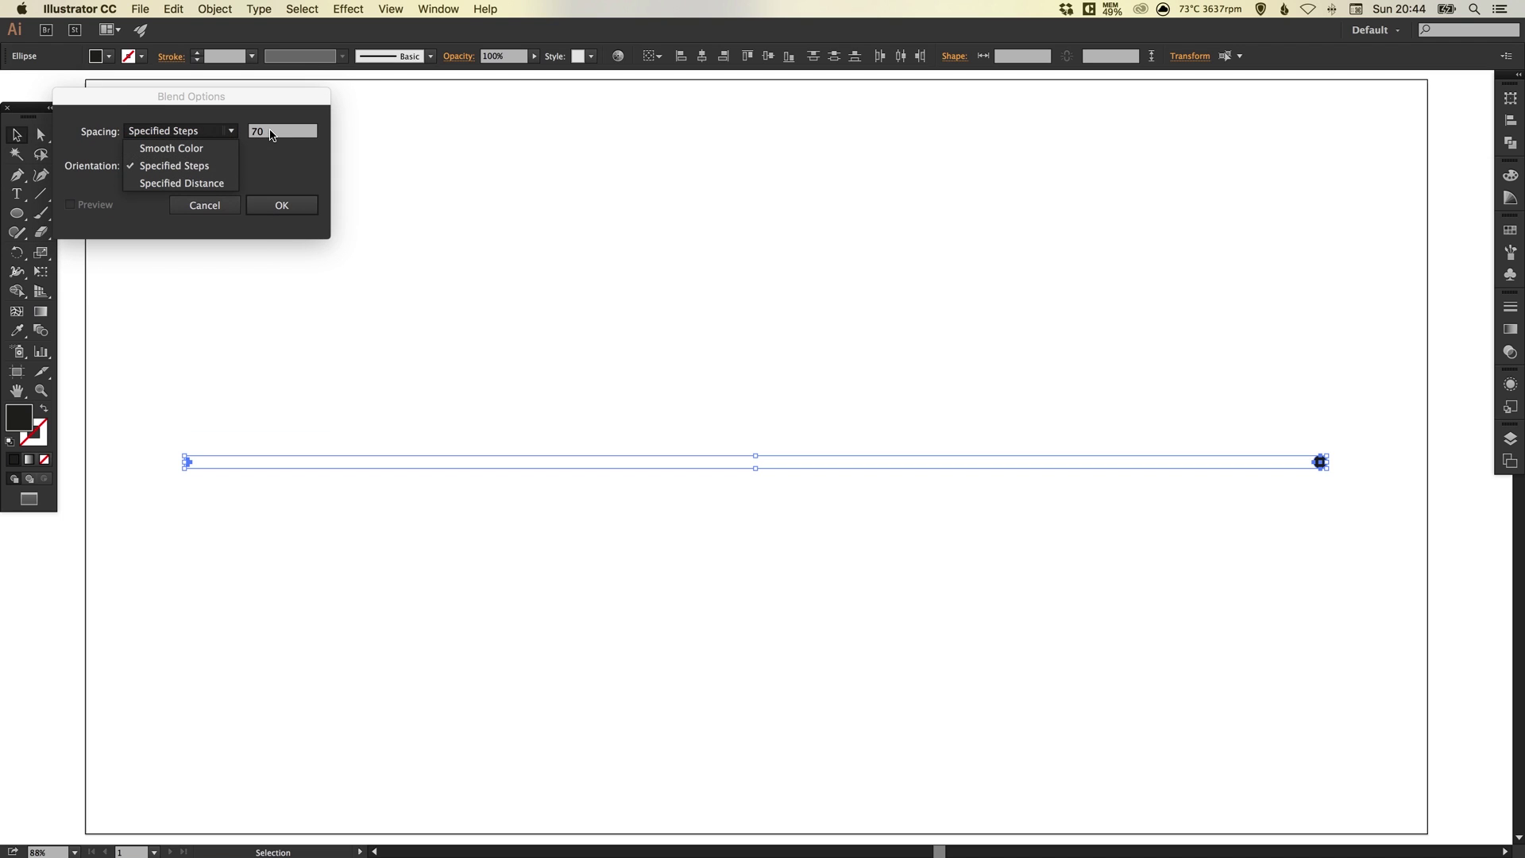
{"action": "left_click", "coordinate": [219, 164]}
{"action": "type", "text": "12"}
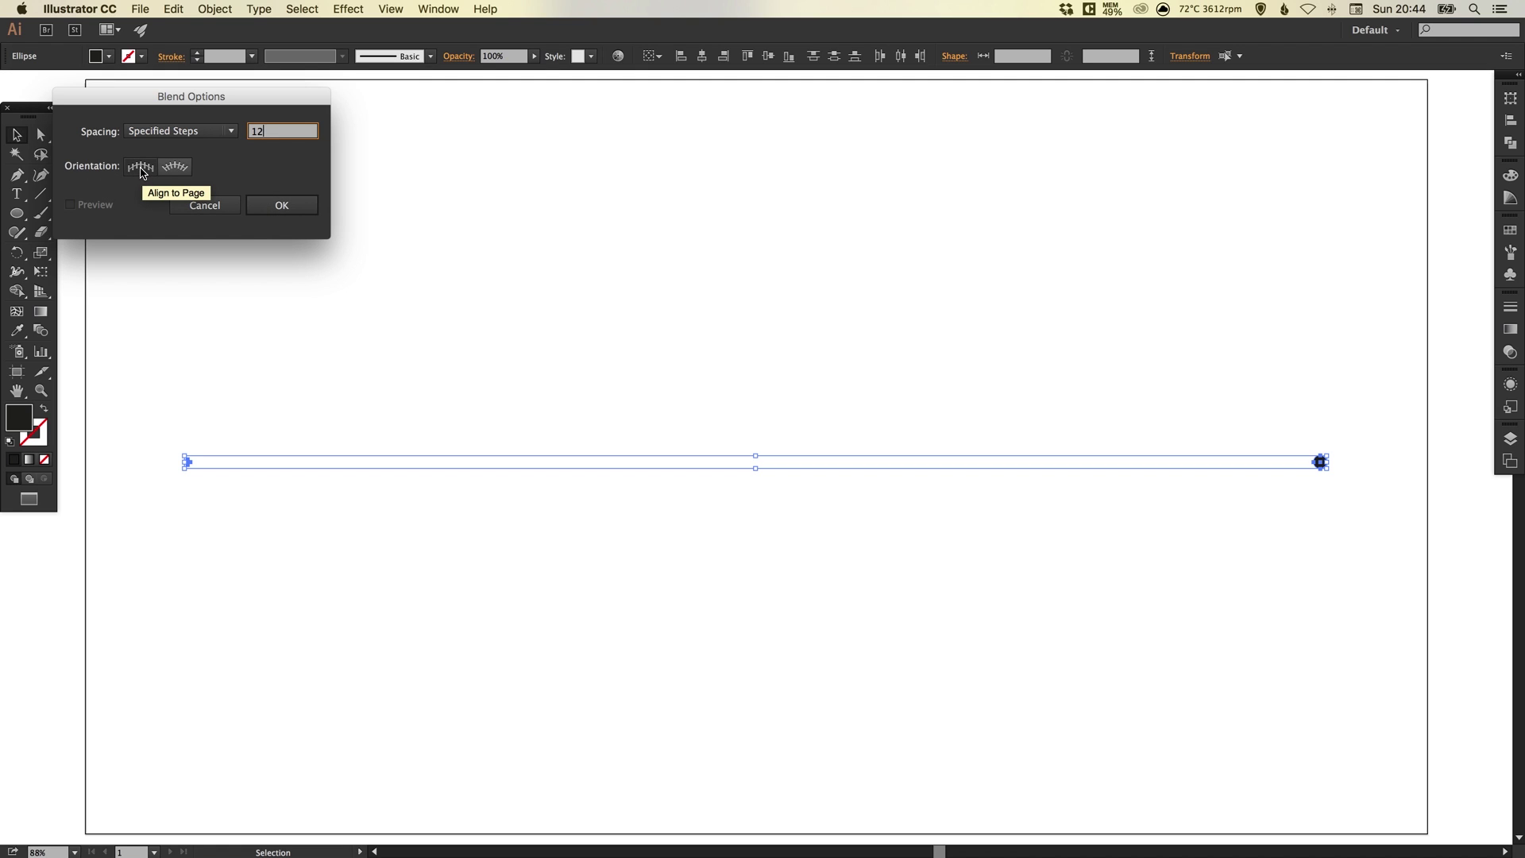
{"action": "left_click", "coordinate": [283, 208]}
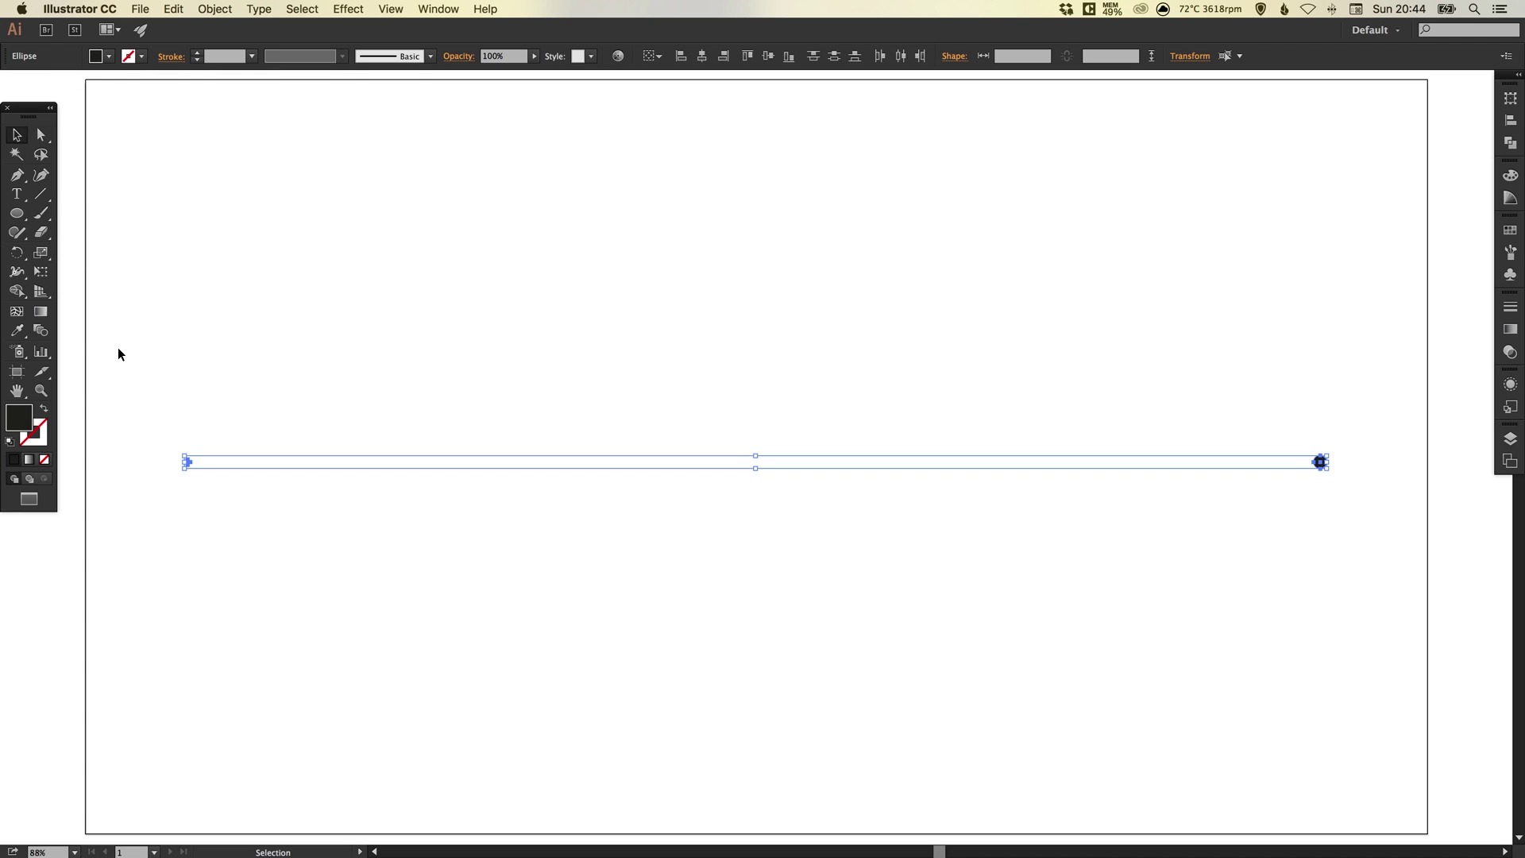
- Blend the left dot into the right dot with the Blend Tool, giving 14 graduated dots
{"action": "left_click", "coordinate": [41, 331]}
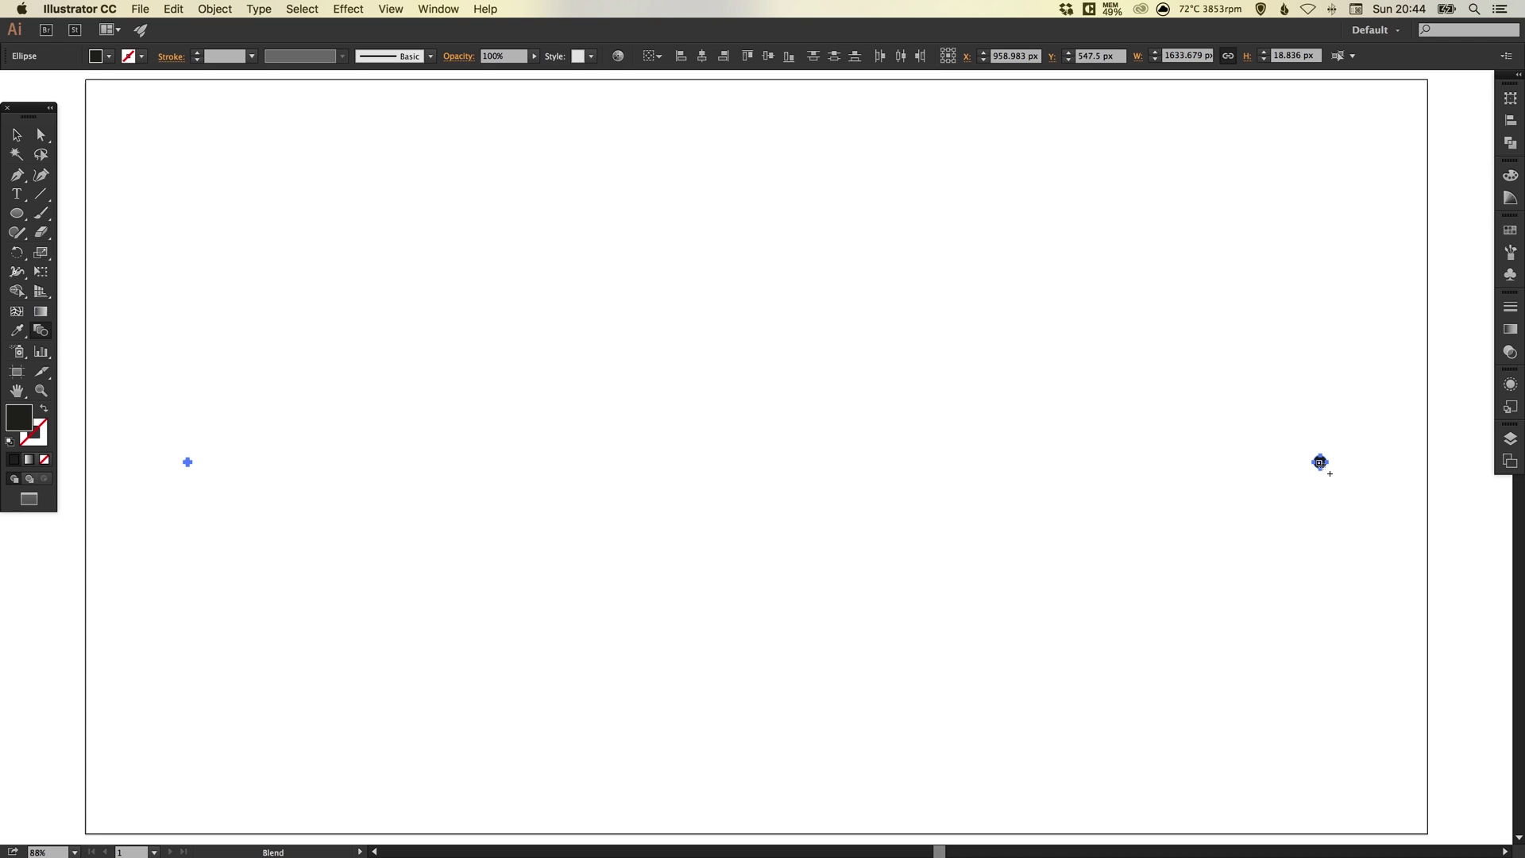
{"action": "left_click", "coordinate": [1320, 462]}
{"action": "key", "text": "v"}
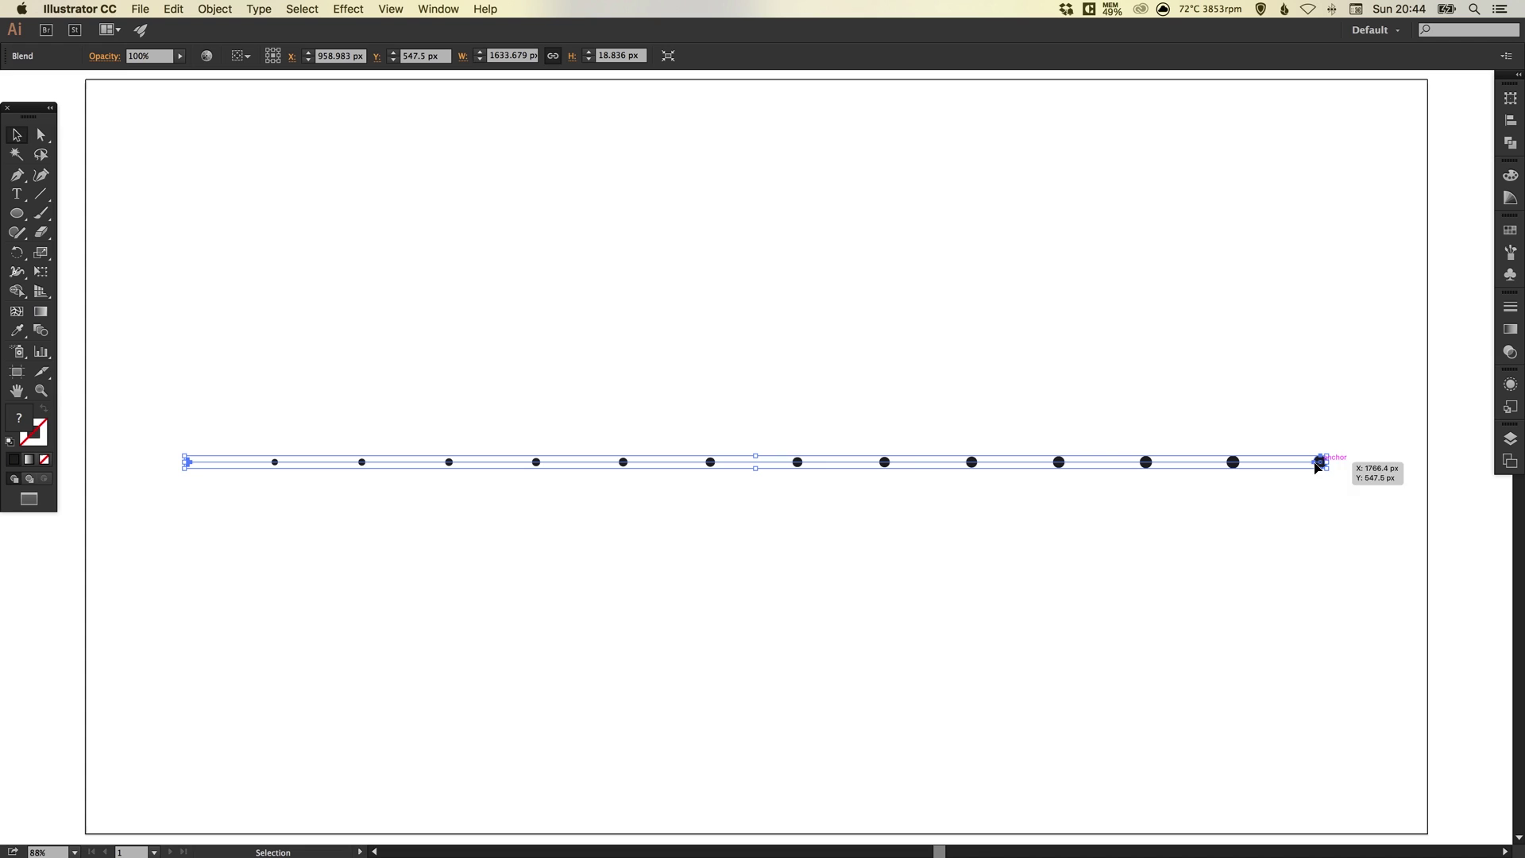
{"action": "left_click", "coordinate": [738, 276]}
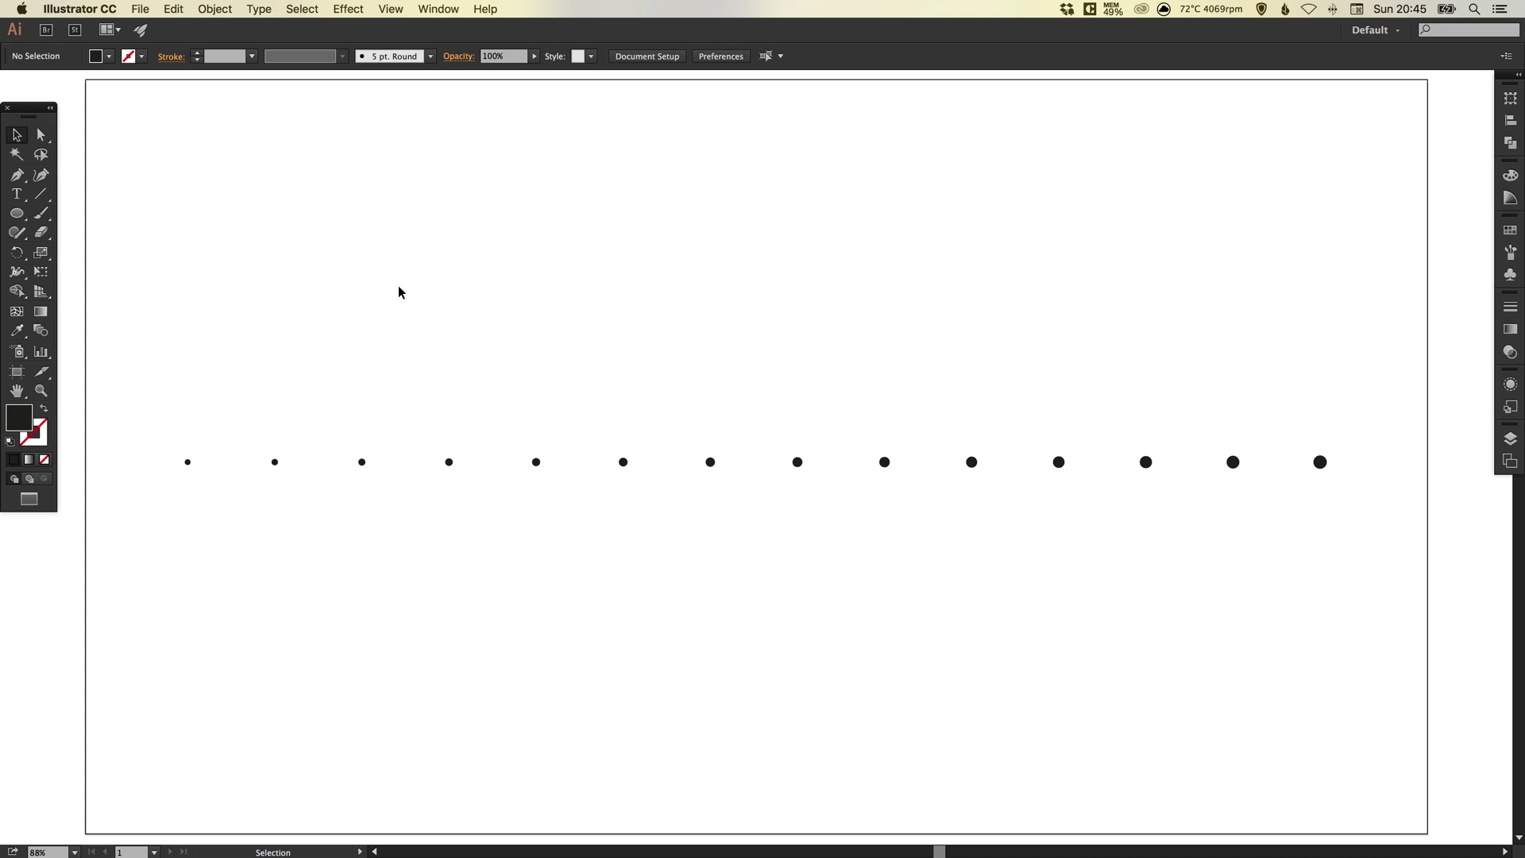
- Open Blend Options for the dot row, try 40 steps and turn on Preview
{"action": "left_click_drag", "start_coordinate": [382, 272], "coordinate": [697, 504]}
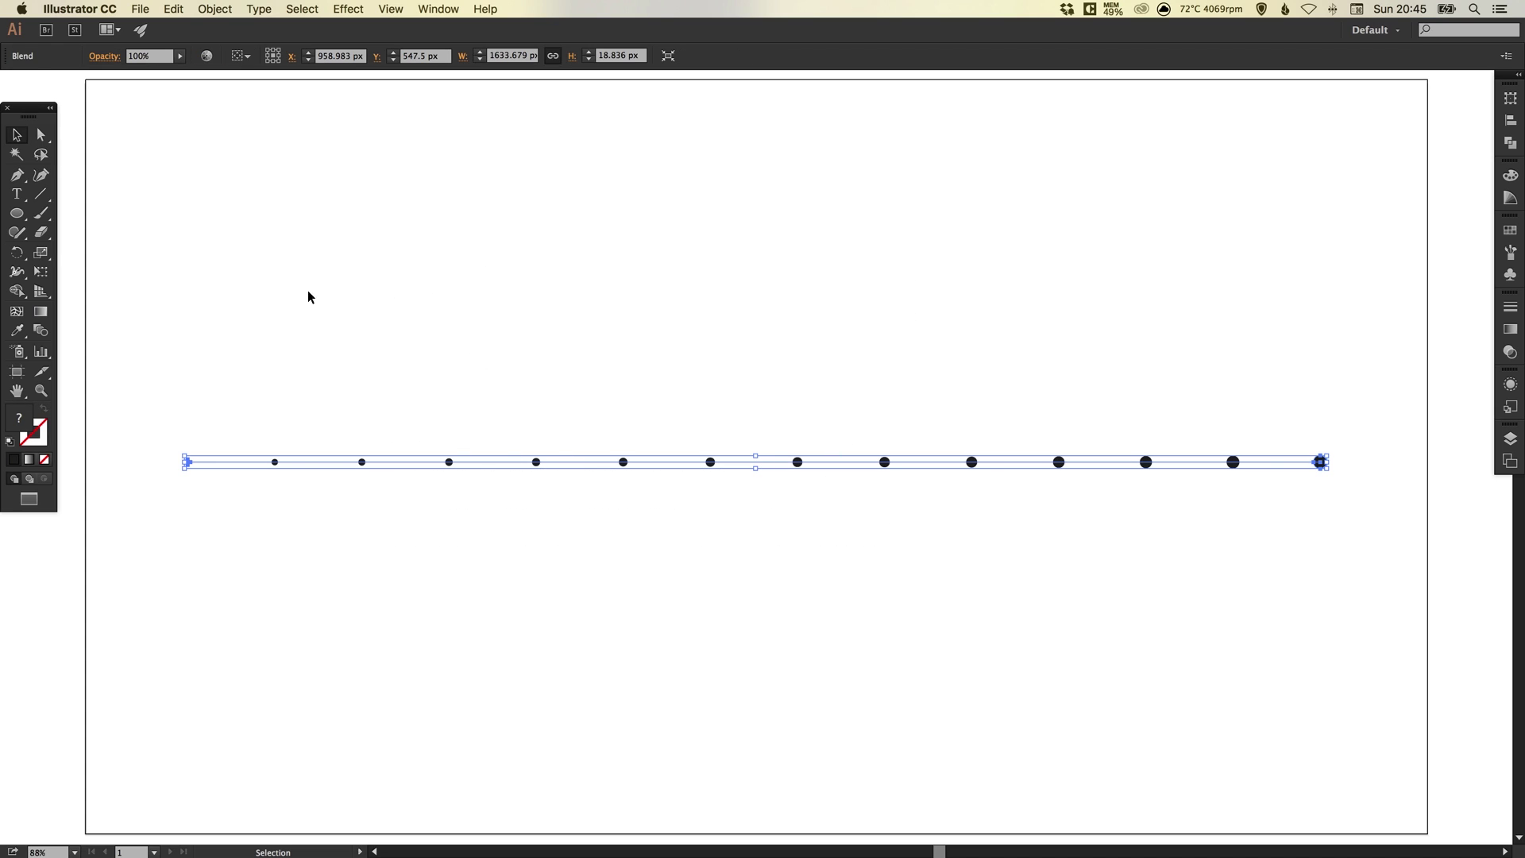
{"action": "left_click", "coordinate": [222, 10]}
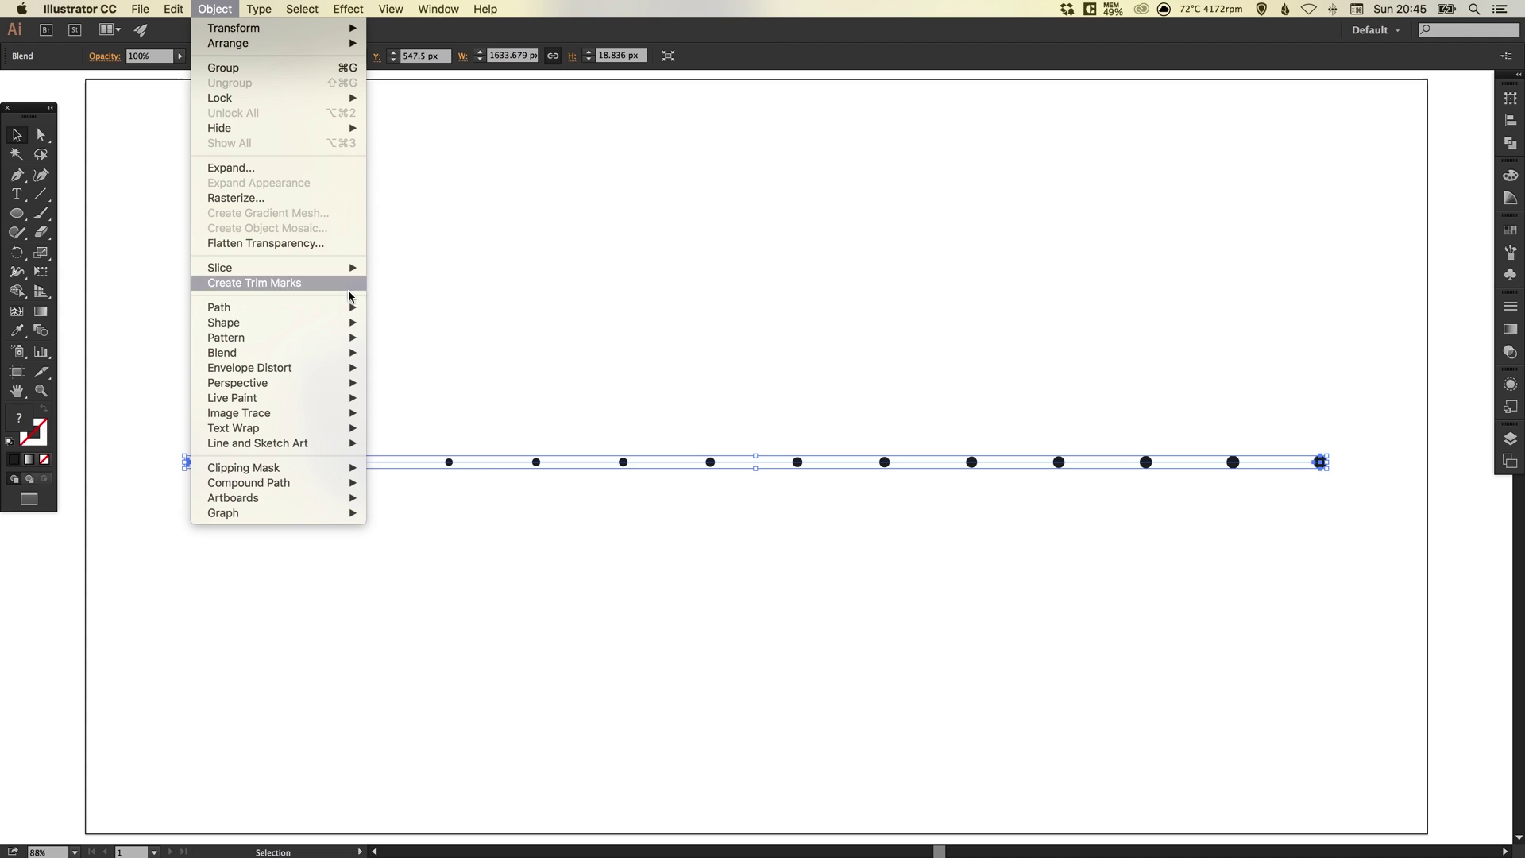
{"action": "mouse_move", "coordinate": [311, 354]}
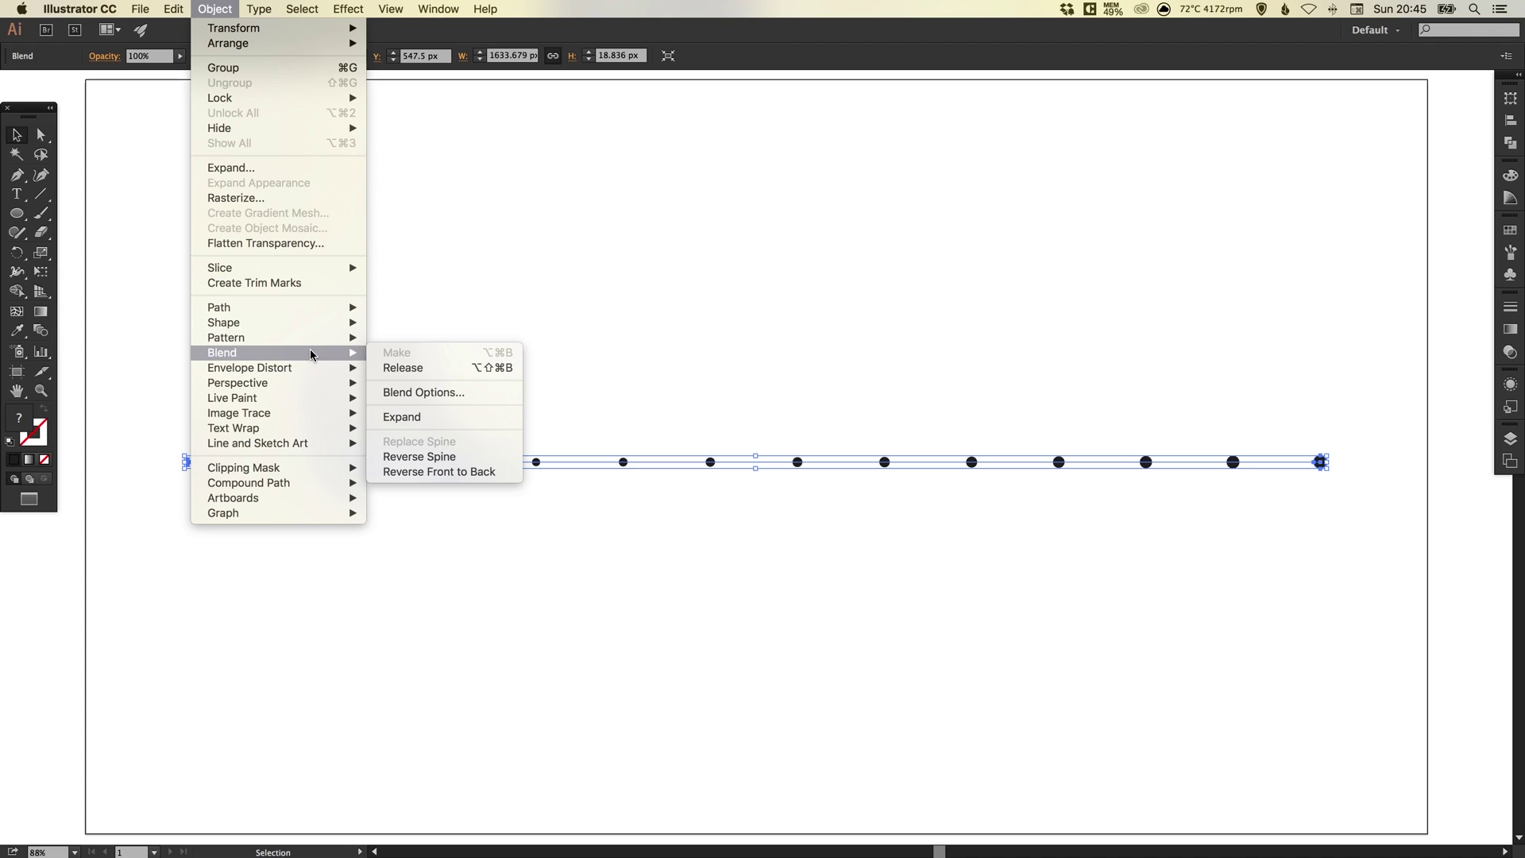
{"action": "left_click", "coordinate": [436, 394]}
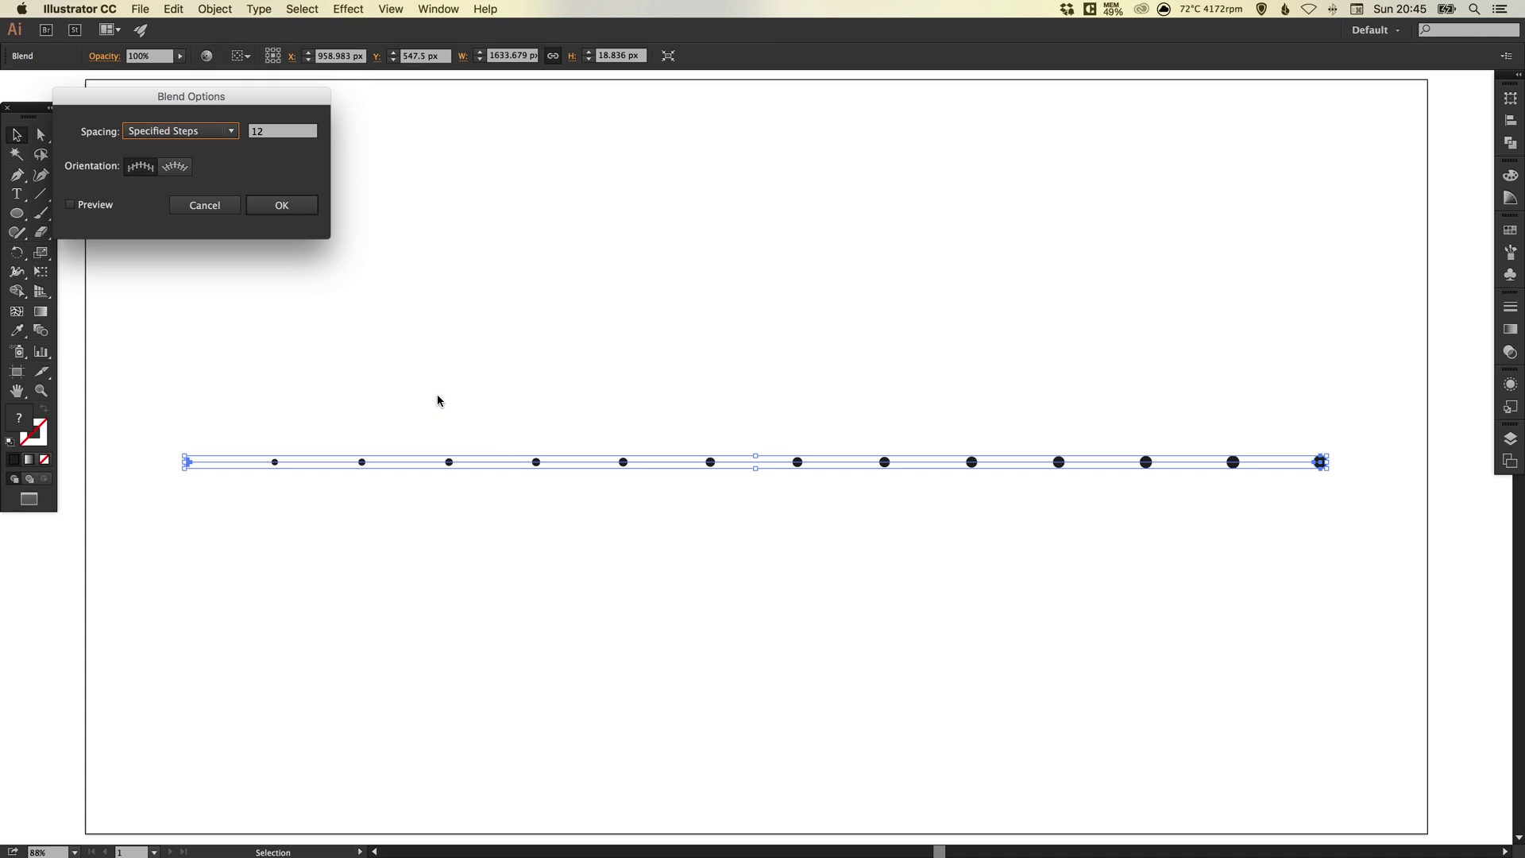
{"action": "double_click", "coordinate": [256, 134]}
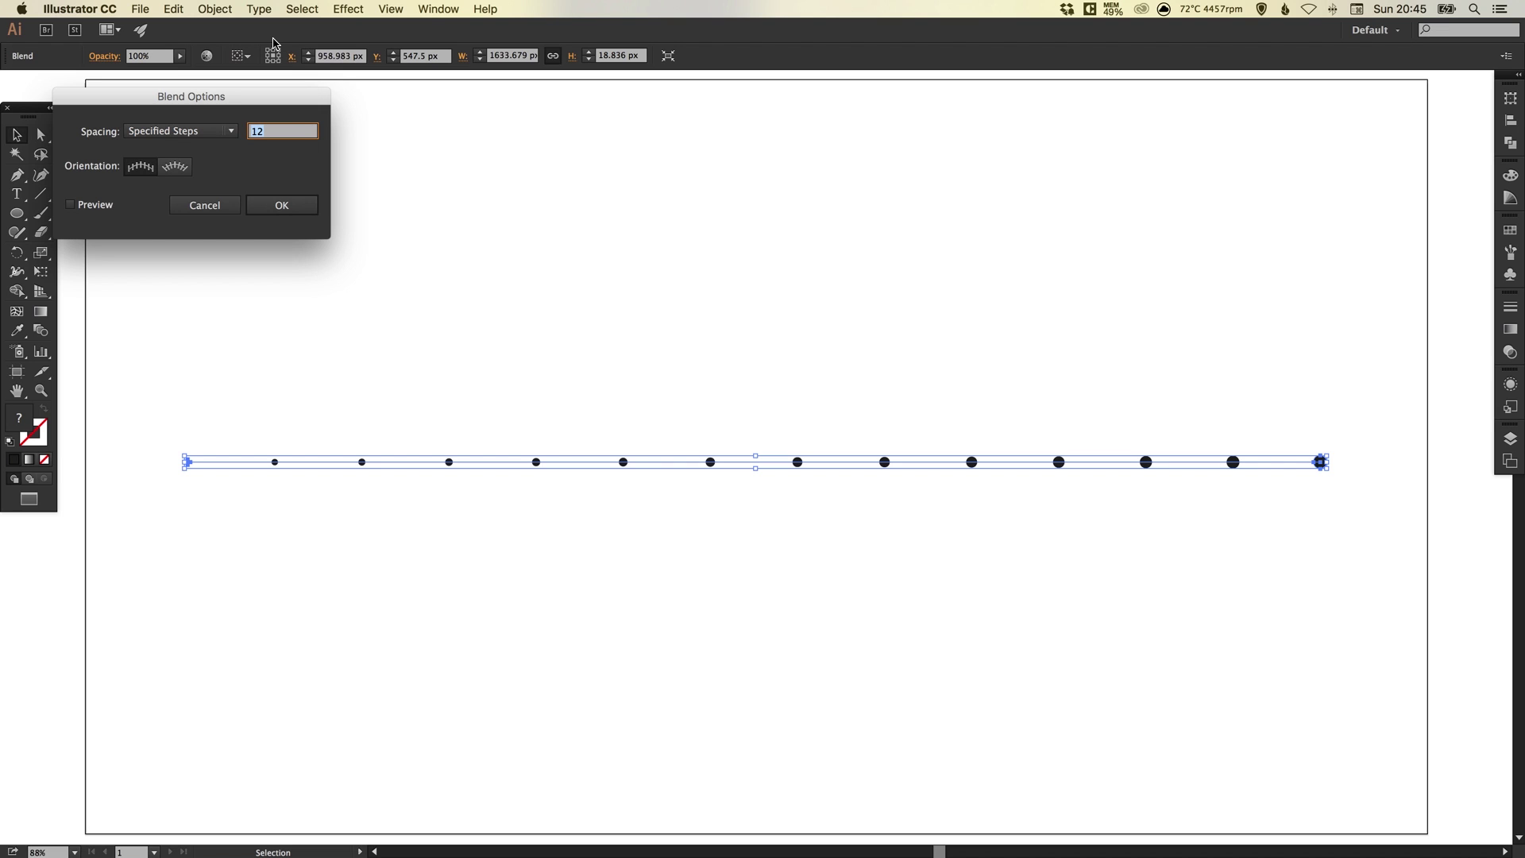
{"action": "type", "text": "40"}
{"action": "key", "text": "Tab"}
{"action": "left_click", "coordinate": [70, 204]}
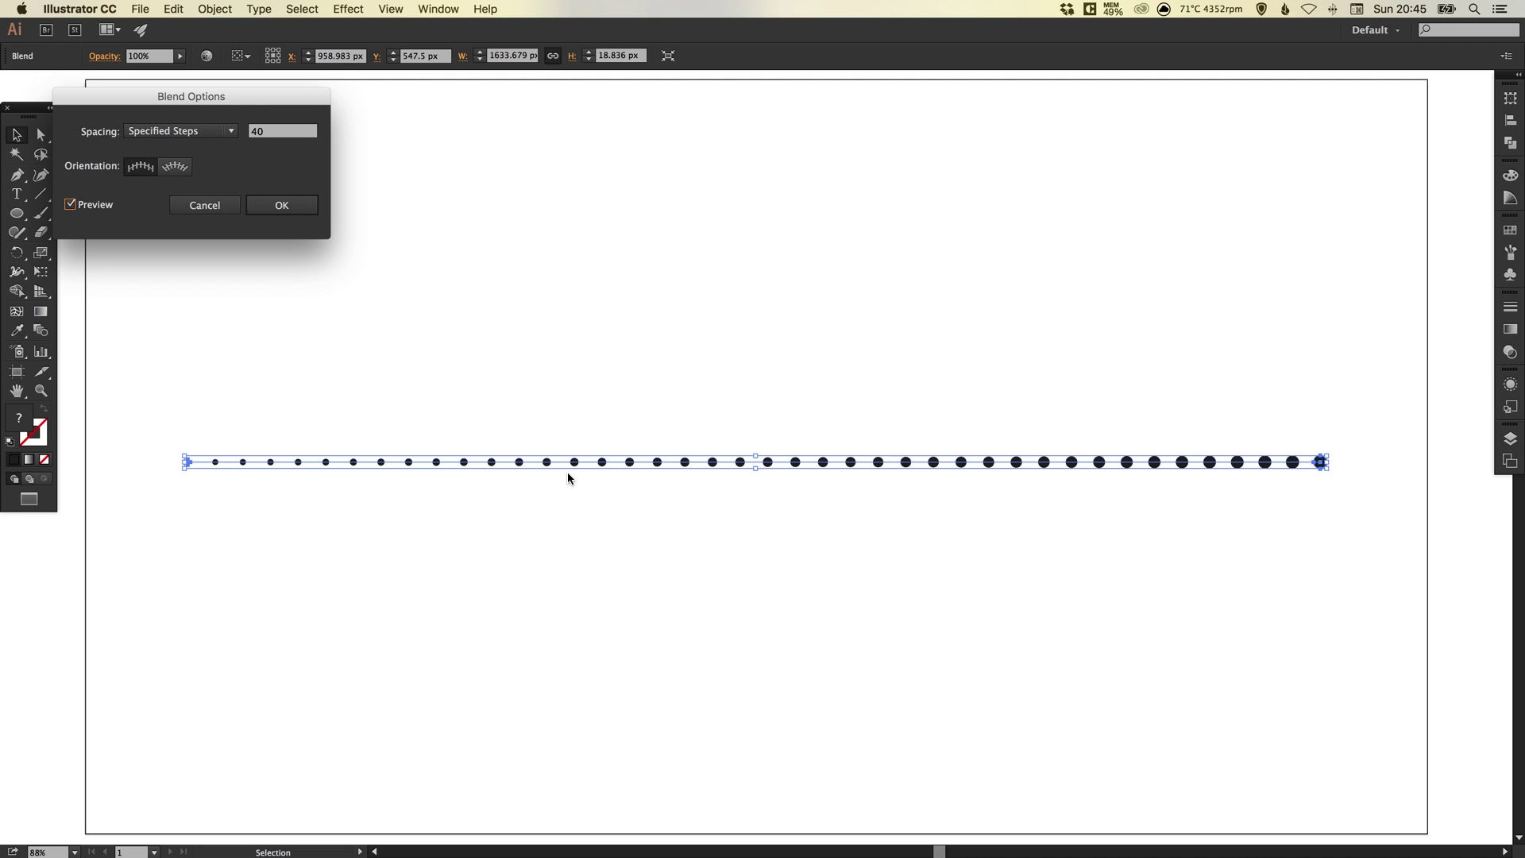
- Change the blend to 70 specified steps and confirm
{"action": "double_click", "coordinate": [274, 131]}
{"action": "type", "text": "70"}
{"action": "key", "text": "Tab"}
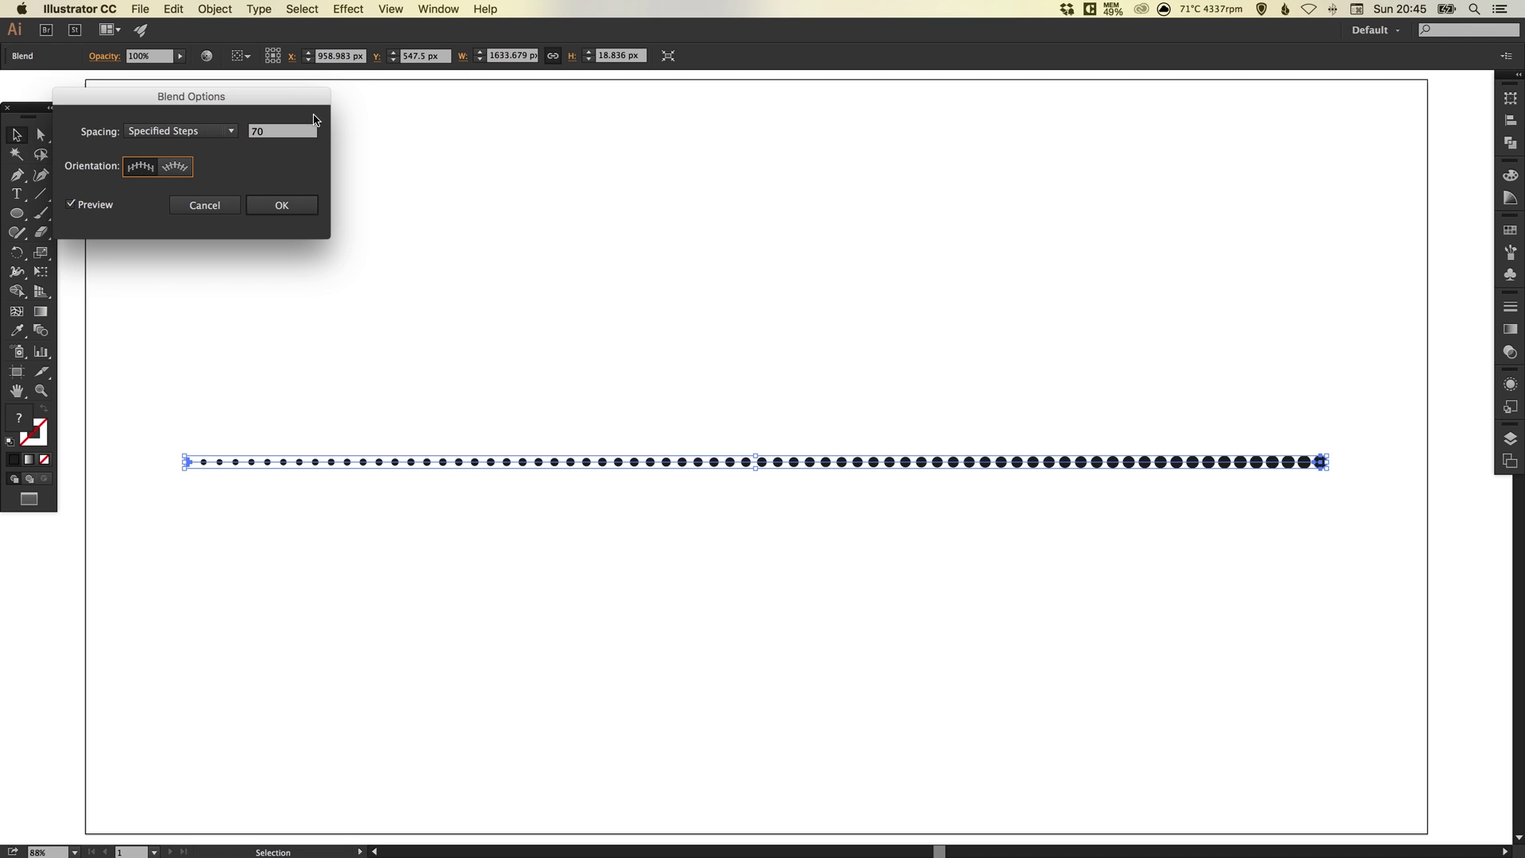
{"action": "left_click", "coordinate": [282, 205]}
{"action": "left_click", "coordinate": [874, 405]}
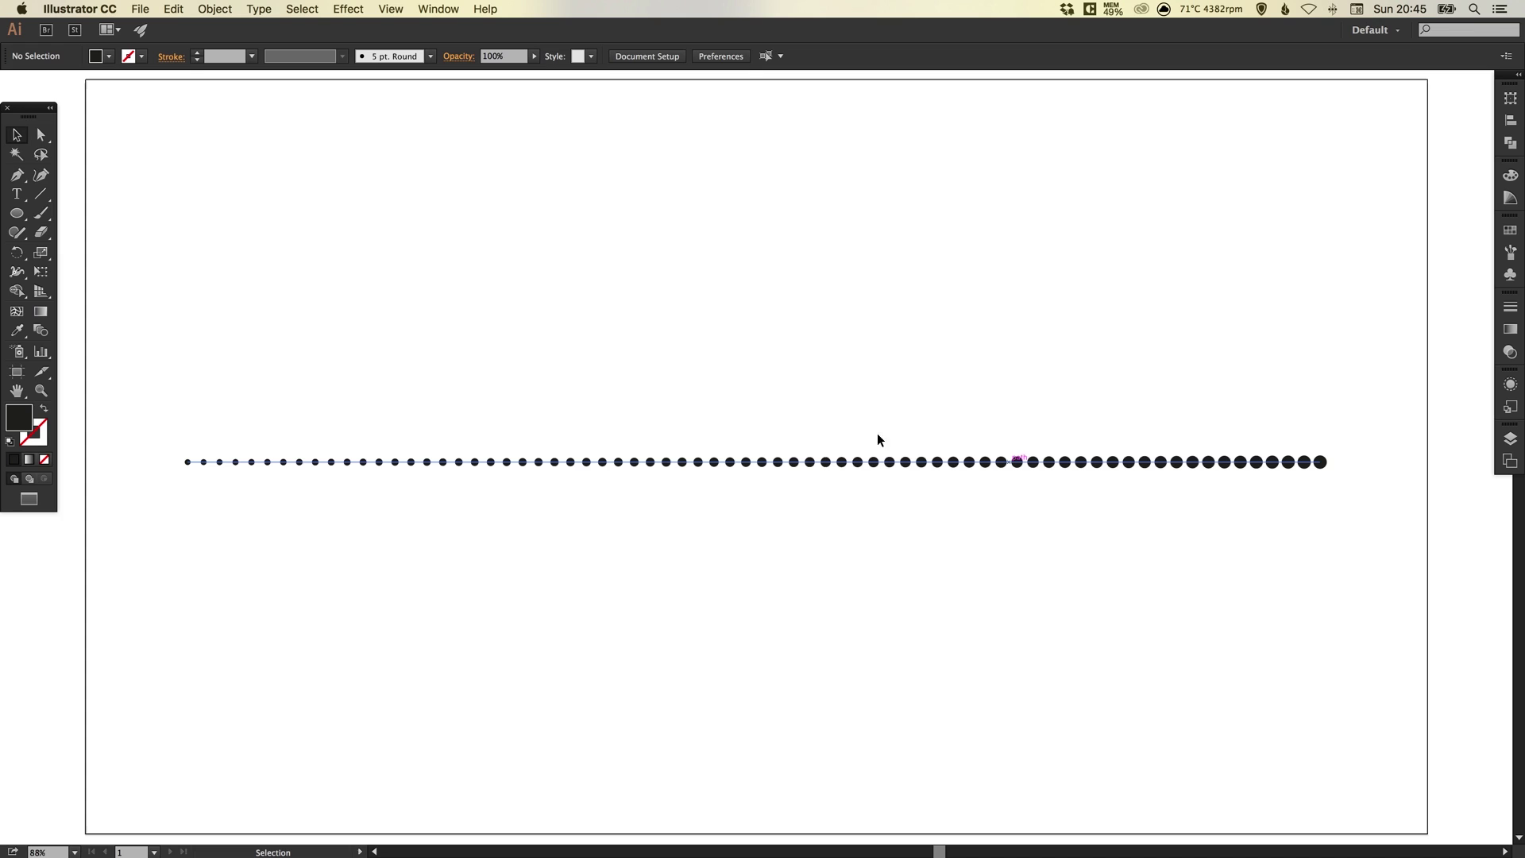
- Isolate the blend and shrink its leftmost dot from about 8 px to 5.7 px
{"action": "double_click", "coordinate": [665, 464]}
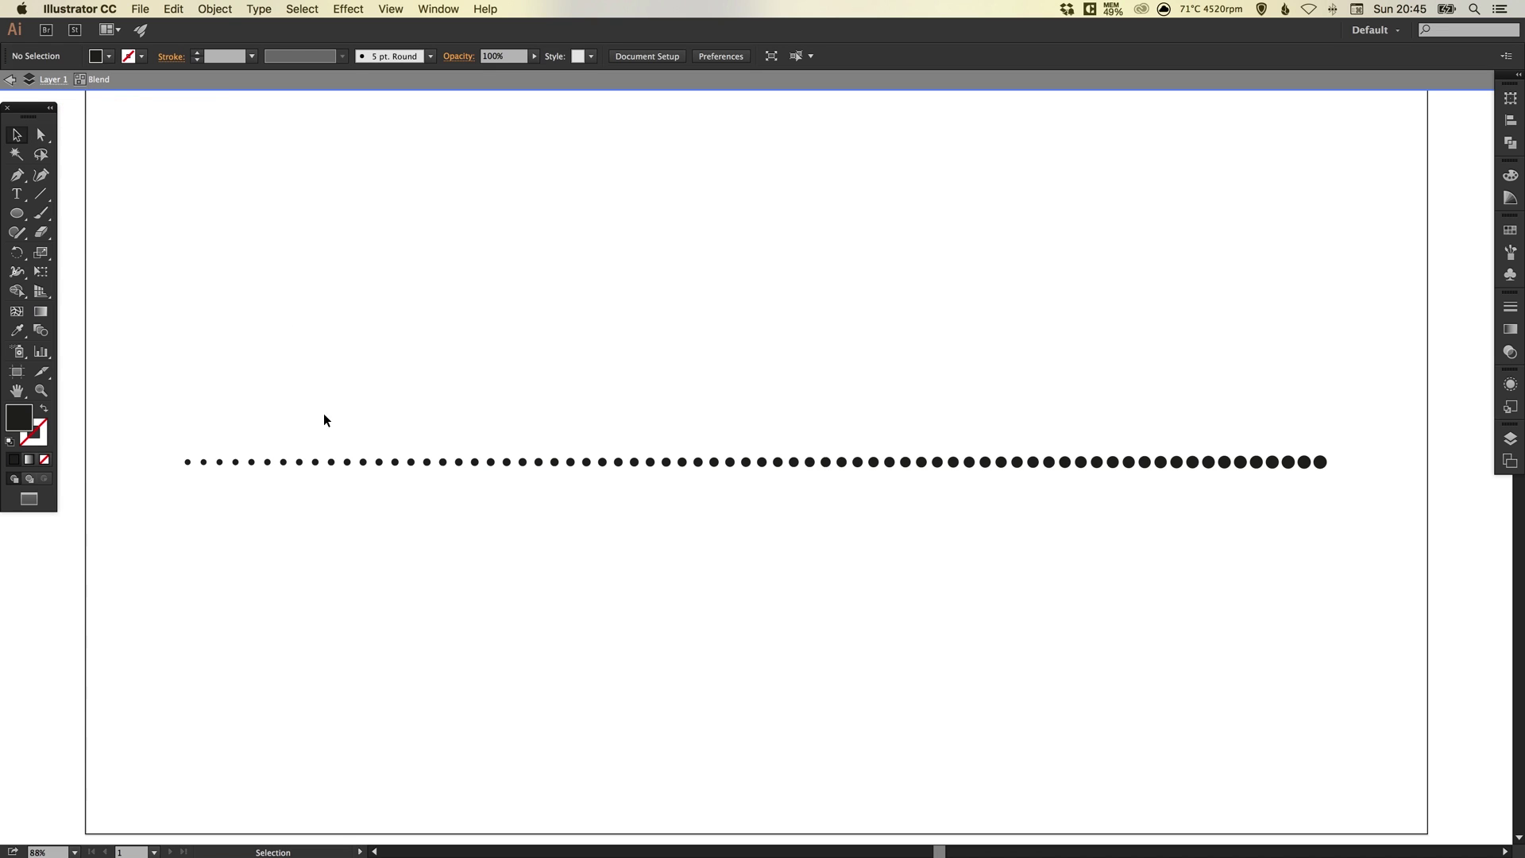
{"action": "key", "text": "z"}
{"action": "left_click_drag", "start_coordinate": [144, 424], "coordinate": [787, 571]}
{"action": "key", "text": "v"}
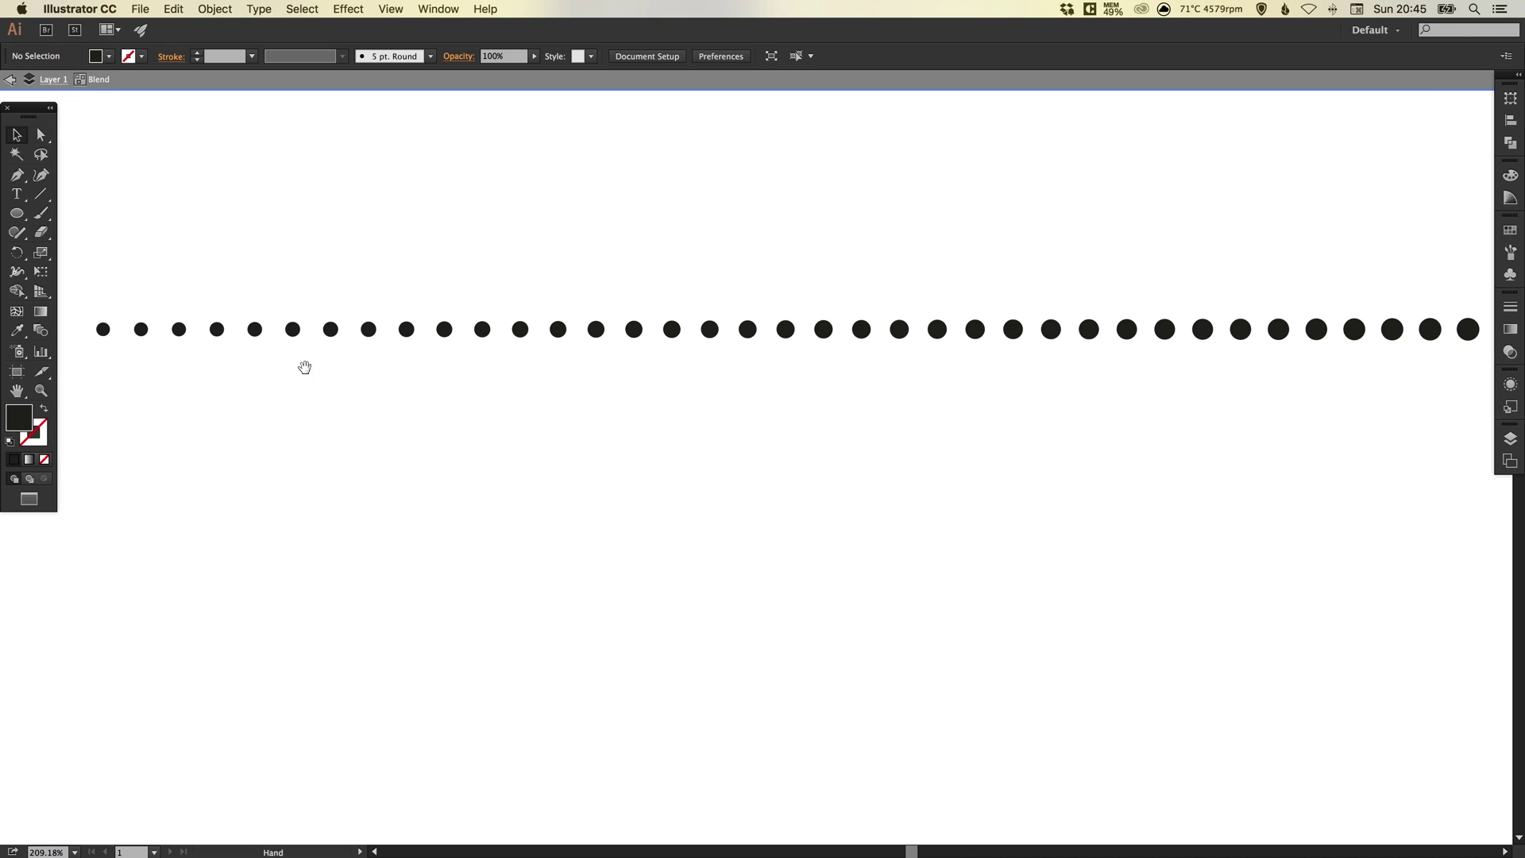
{"action": "left_click_drag", "start_coordinate": [303, 364], "coordinate": [538, 440]}
{"action": "left_click_drag", "start_coordinate": [328, 393], "coordinate": [186, 393]}
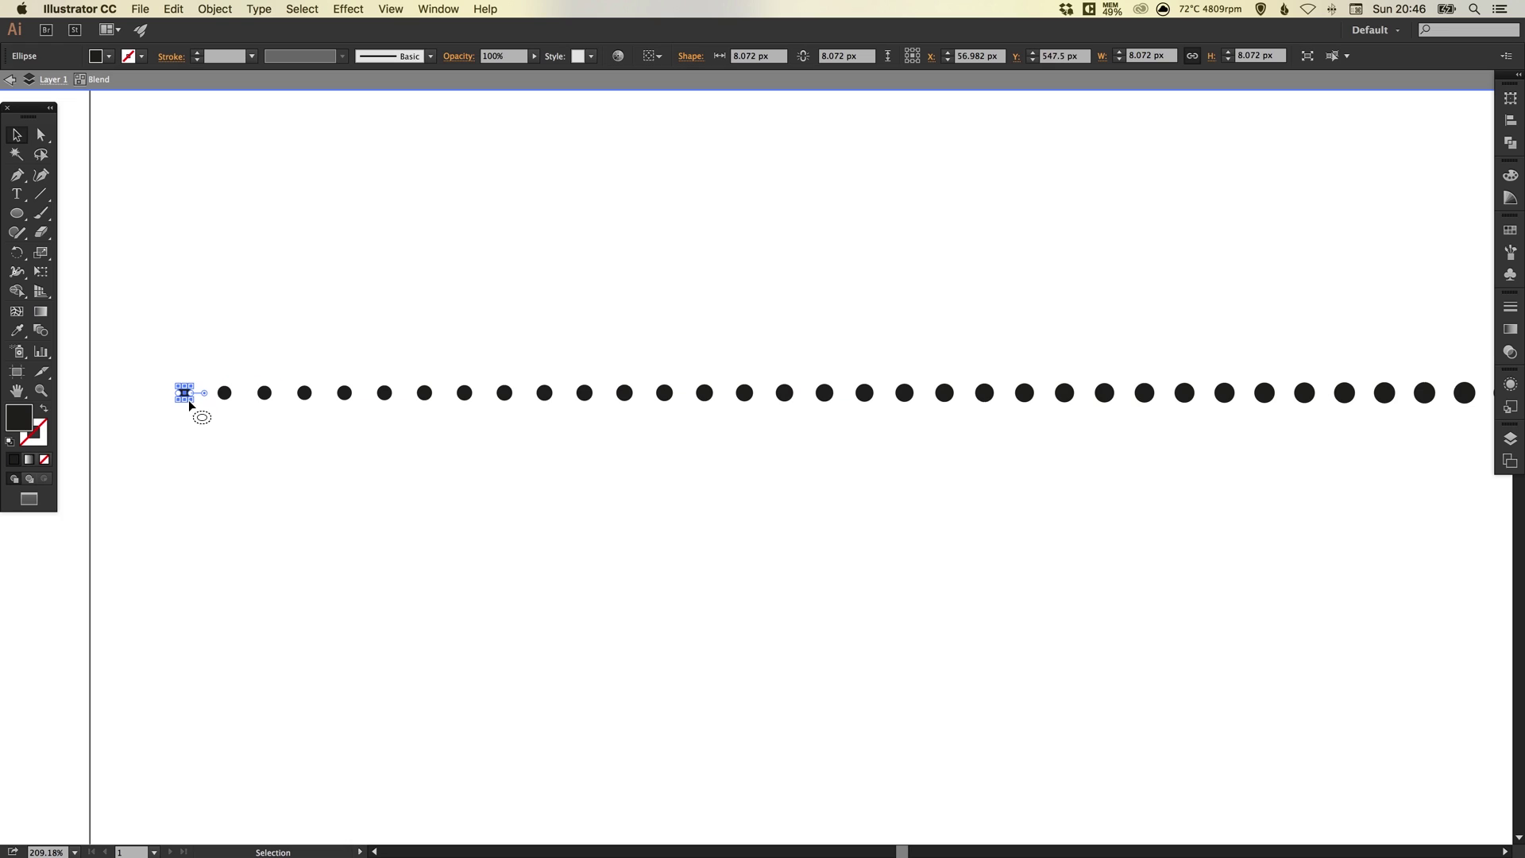
{"action": "key", "text": "z"}
{"action": "left_click_drag", "start_coordinate": [174, 404], "coordinate": [524, 349]}
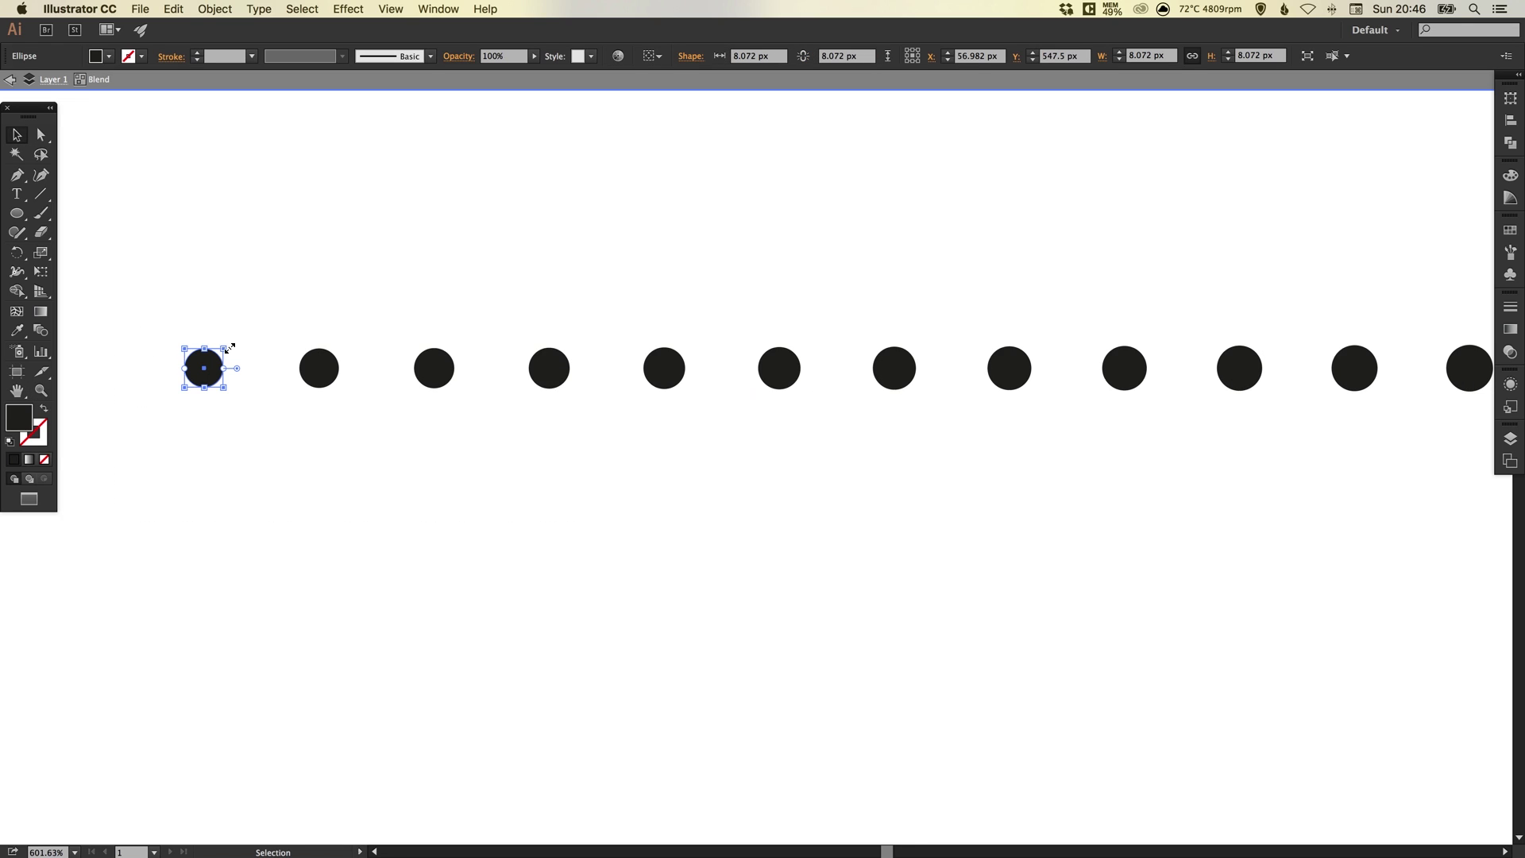
{"action": "left_click_drag", "start_coordinate": [225, 347], "coordinate": [220, 355]}
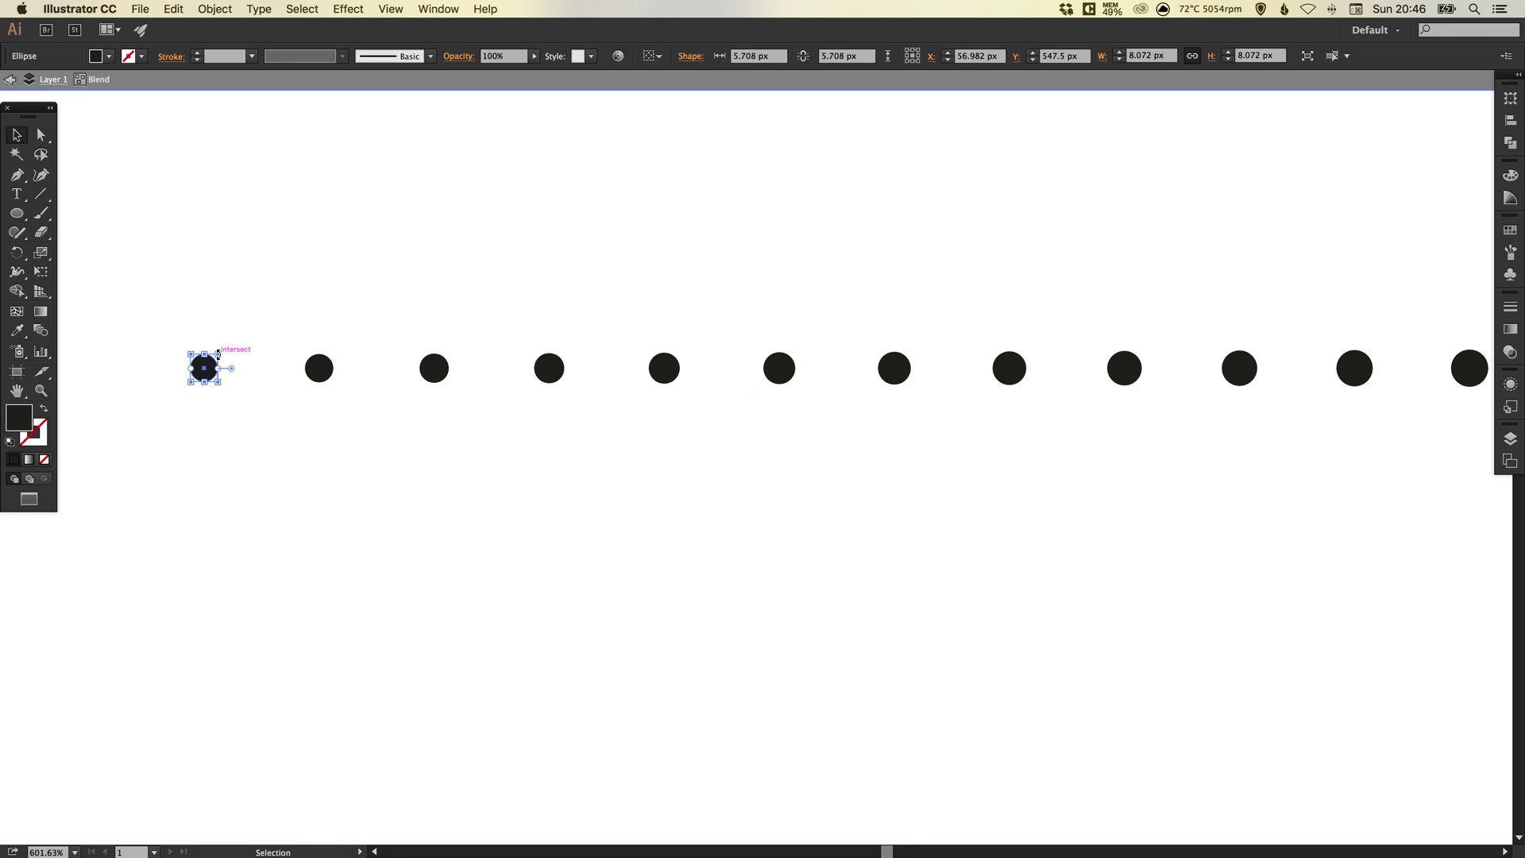
{"action": "left_click", "coordinate": [653, 312]}
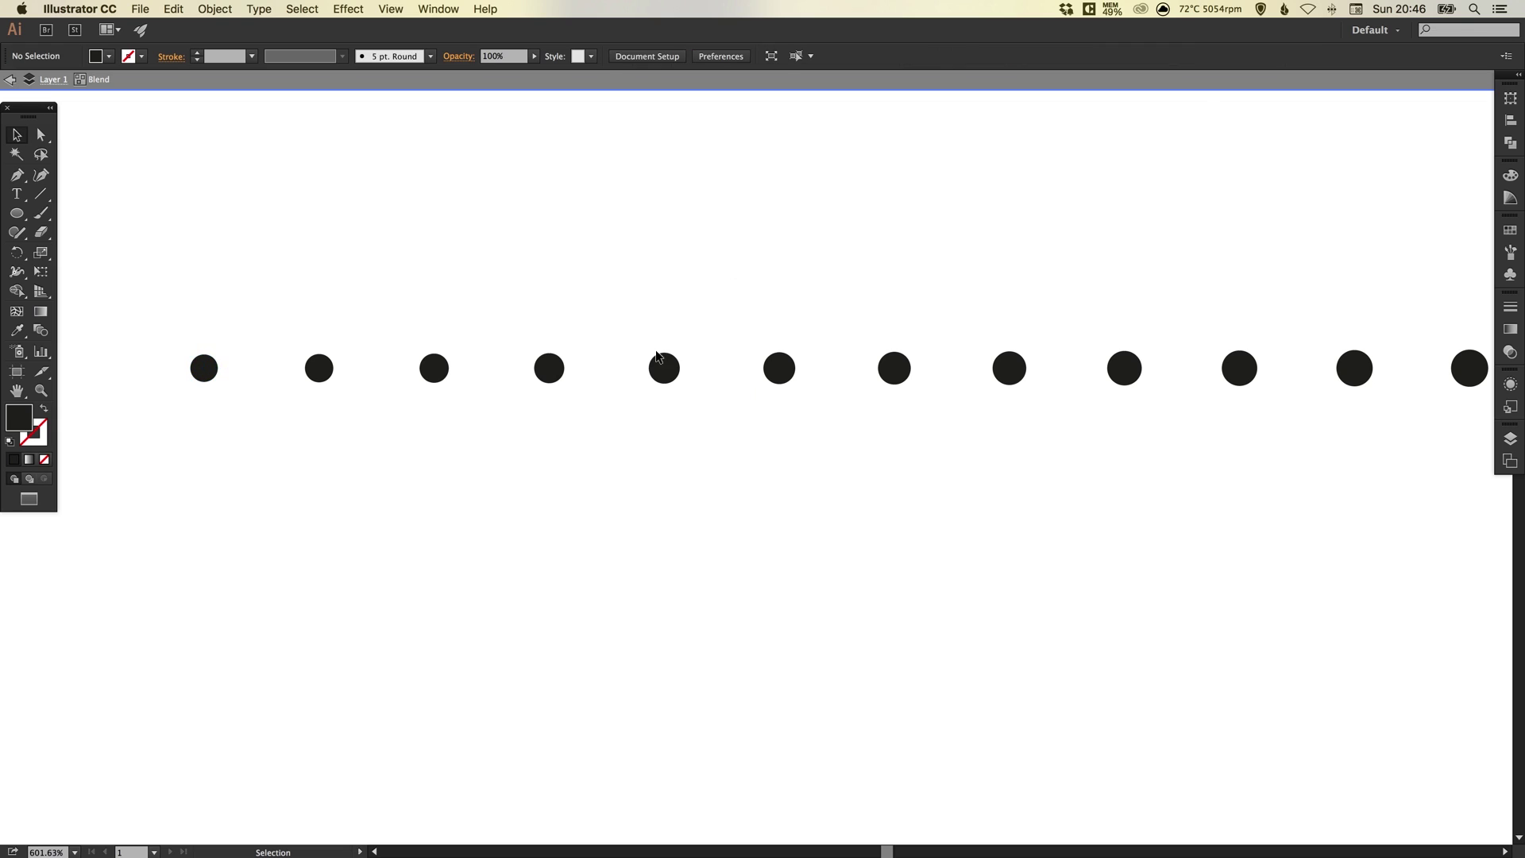
- Exit isolation, zoom out, pan to the row's large end and re-isolate the blend
{"action": "left_click", "coordinate": [10, 81]}
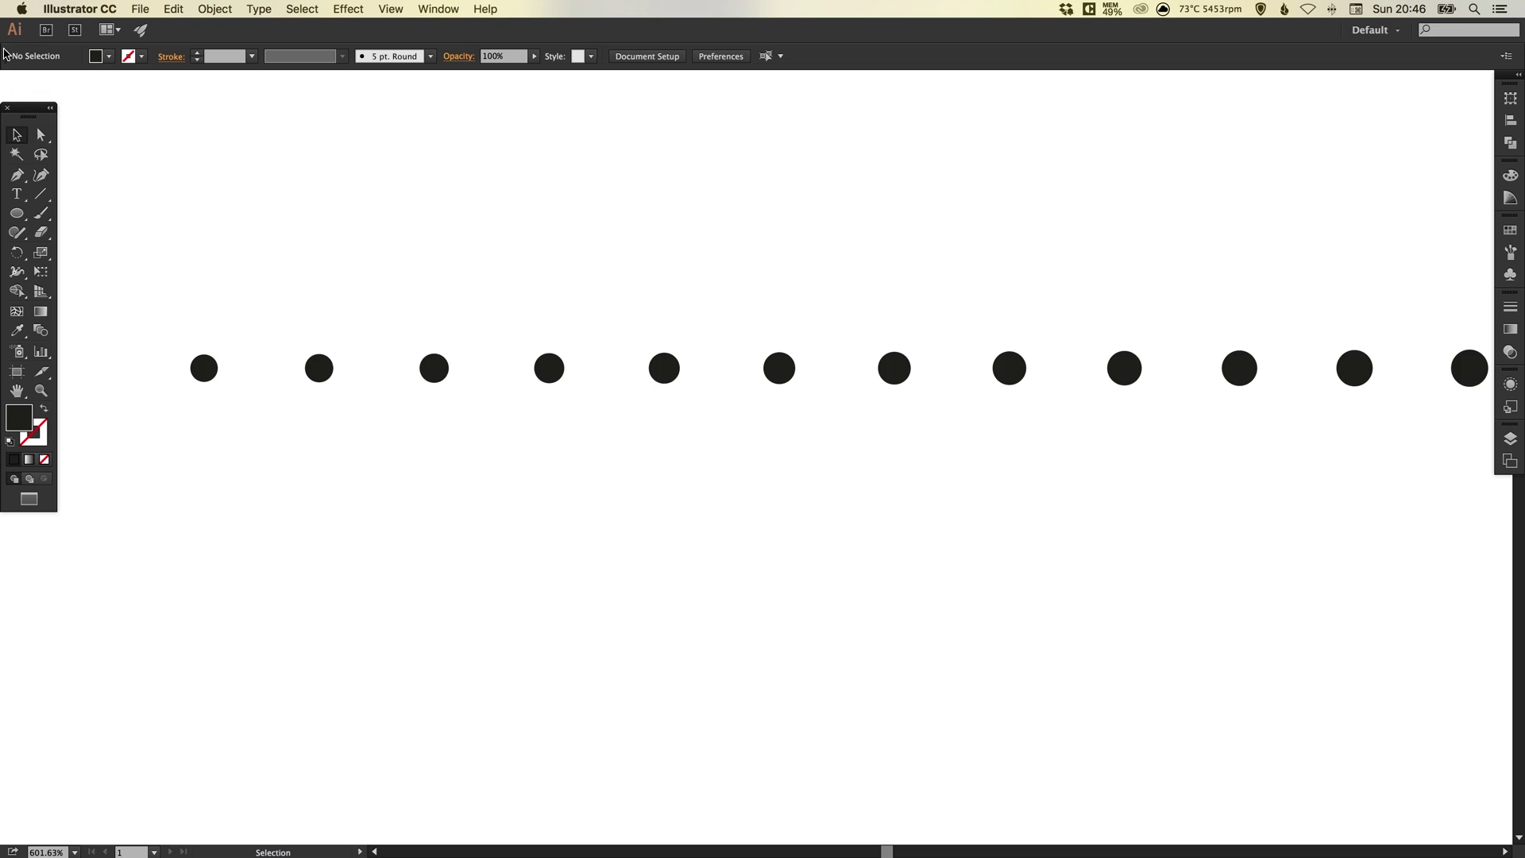
{"action": "key", "text": "super+minus"}
{"action": "key", "text": "super+minus"}
{"action": "key", "text": "super+minus"}
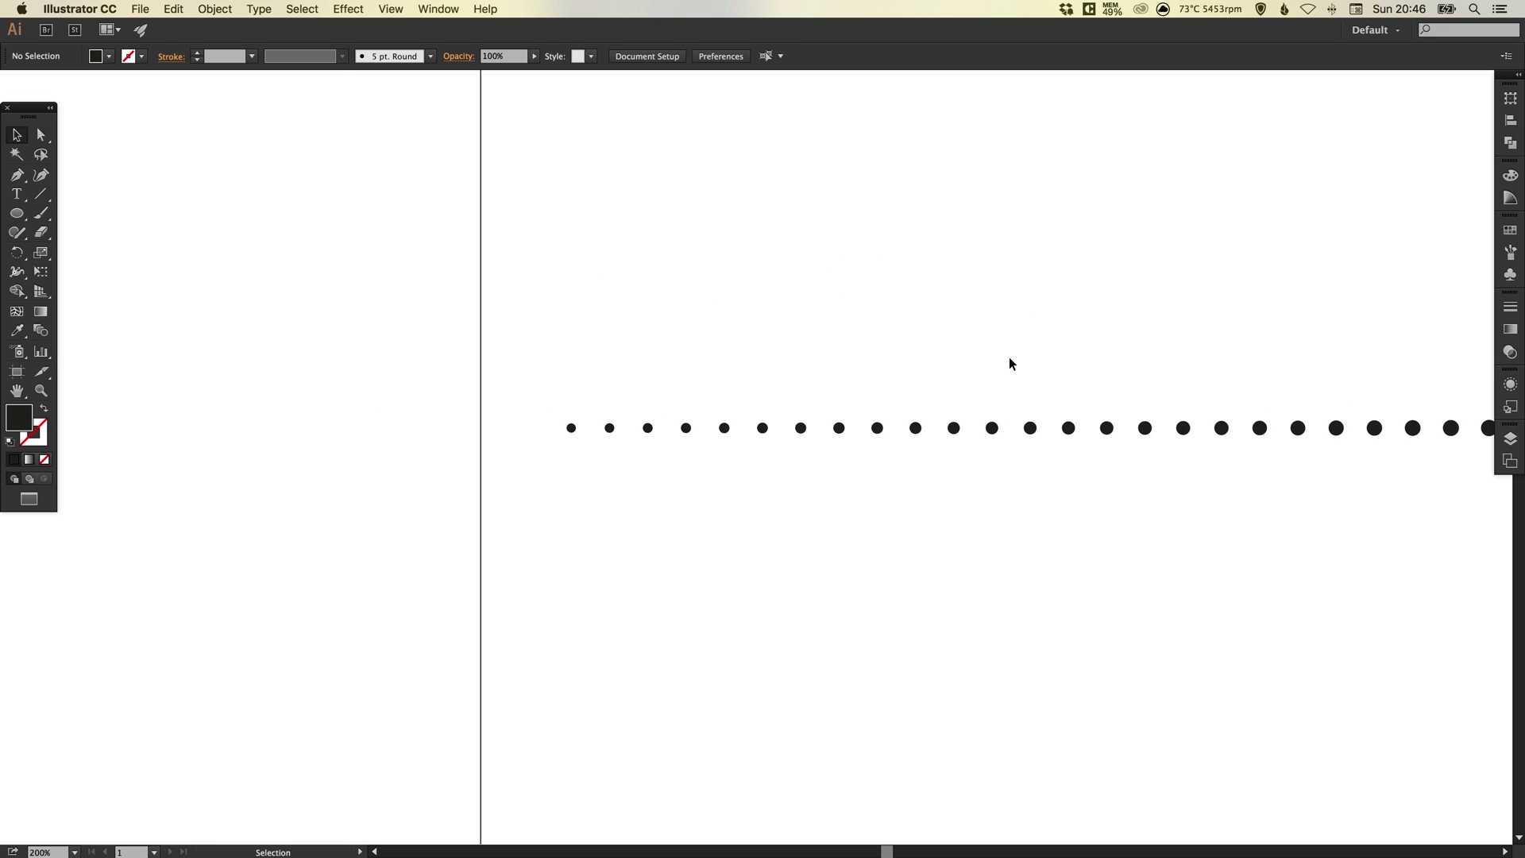
{"action": "scroll", "coordinate": [1032, 364], "scroll_direction": "right", "scroll_amount": 10}
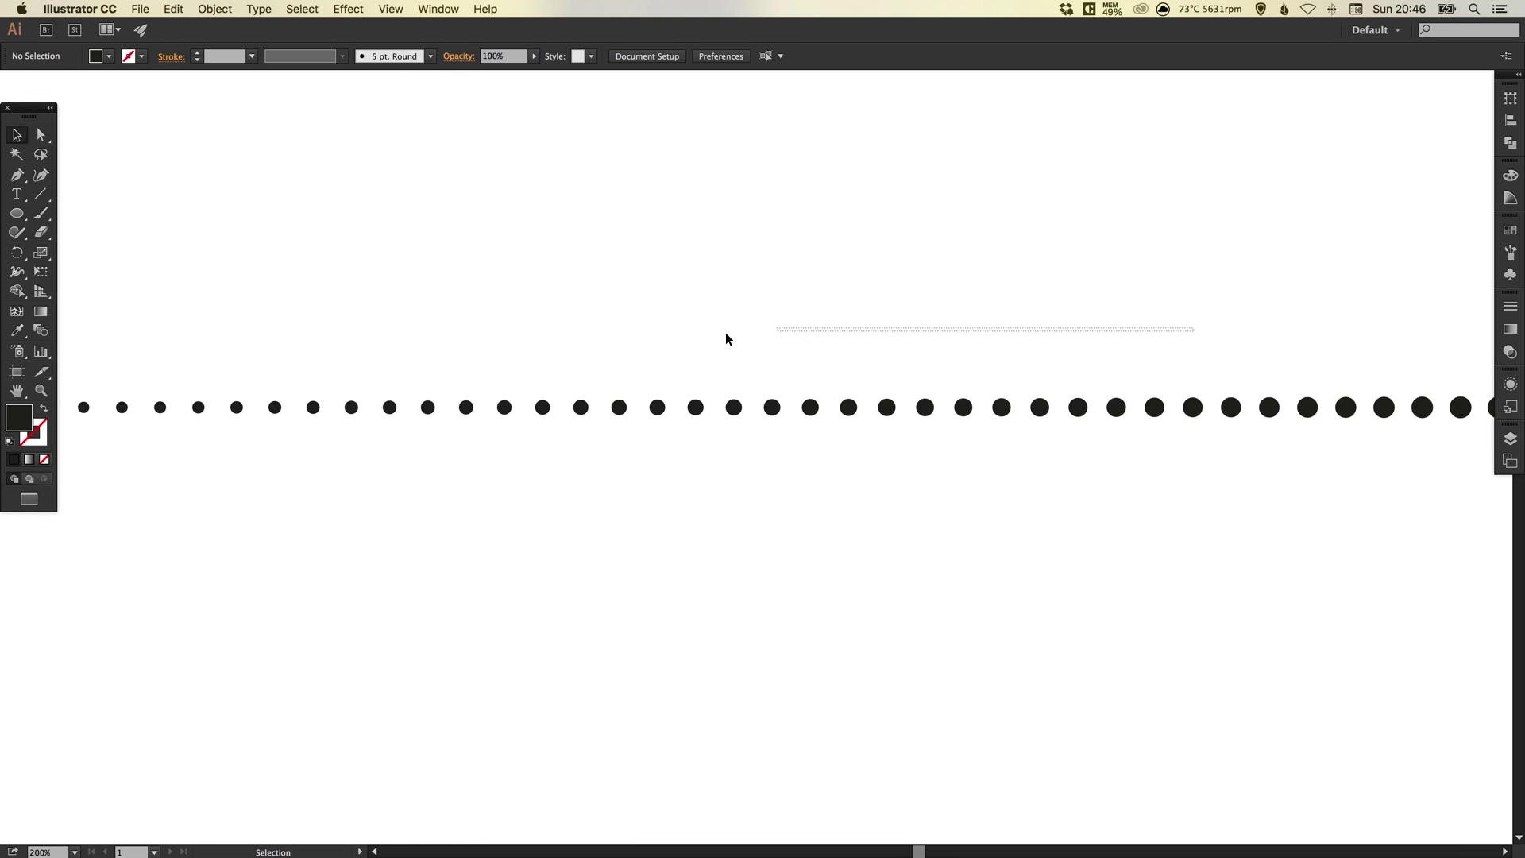
{"action": "scroll", "coordinate": [827, 355], "scroll_direction": "right", "scroll_amount": 5}
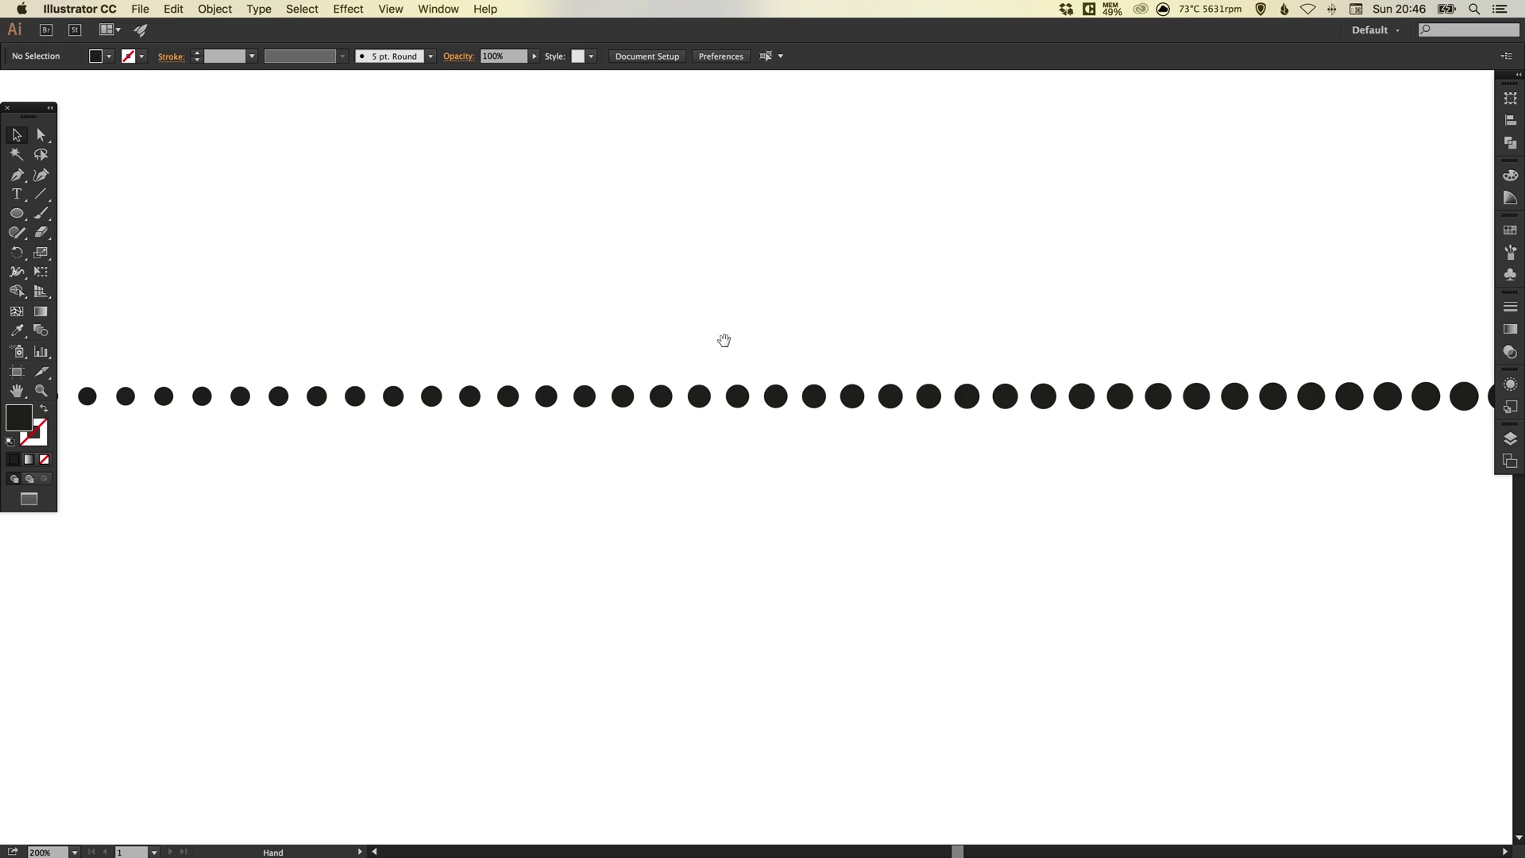
{"action": "scroll", "coordinate": [724, 340], "scroll_direction": "right", "scroll_amount": 10}
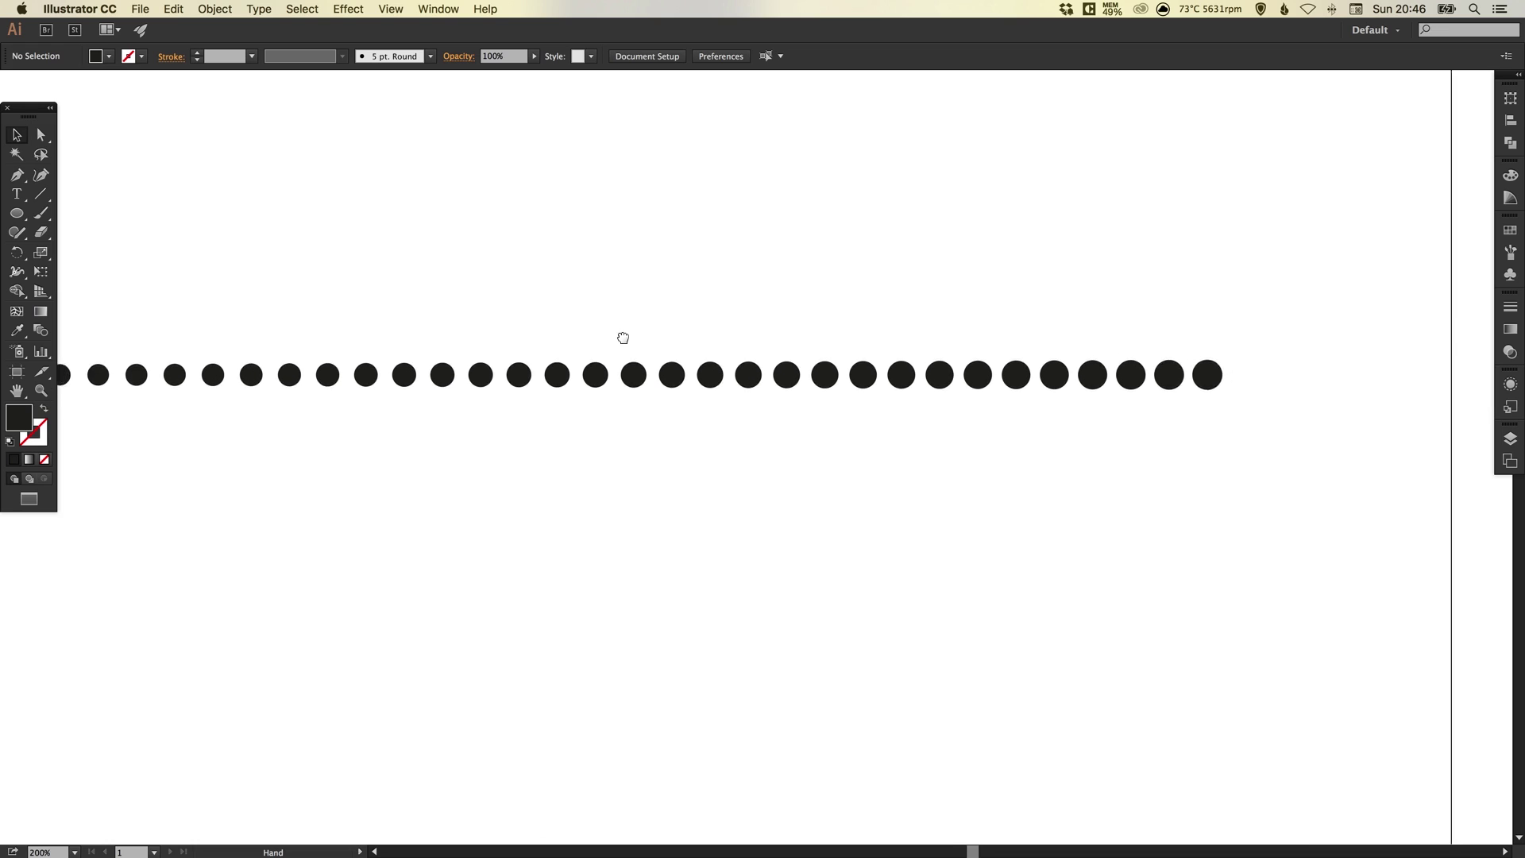
{"action": "double_click", "coordinate": [1026, 366]}
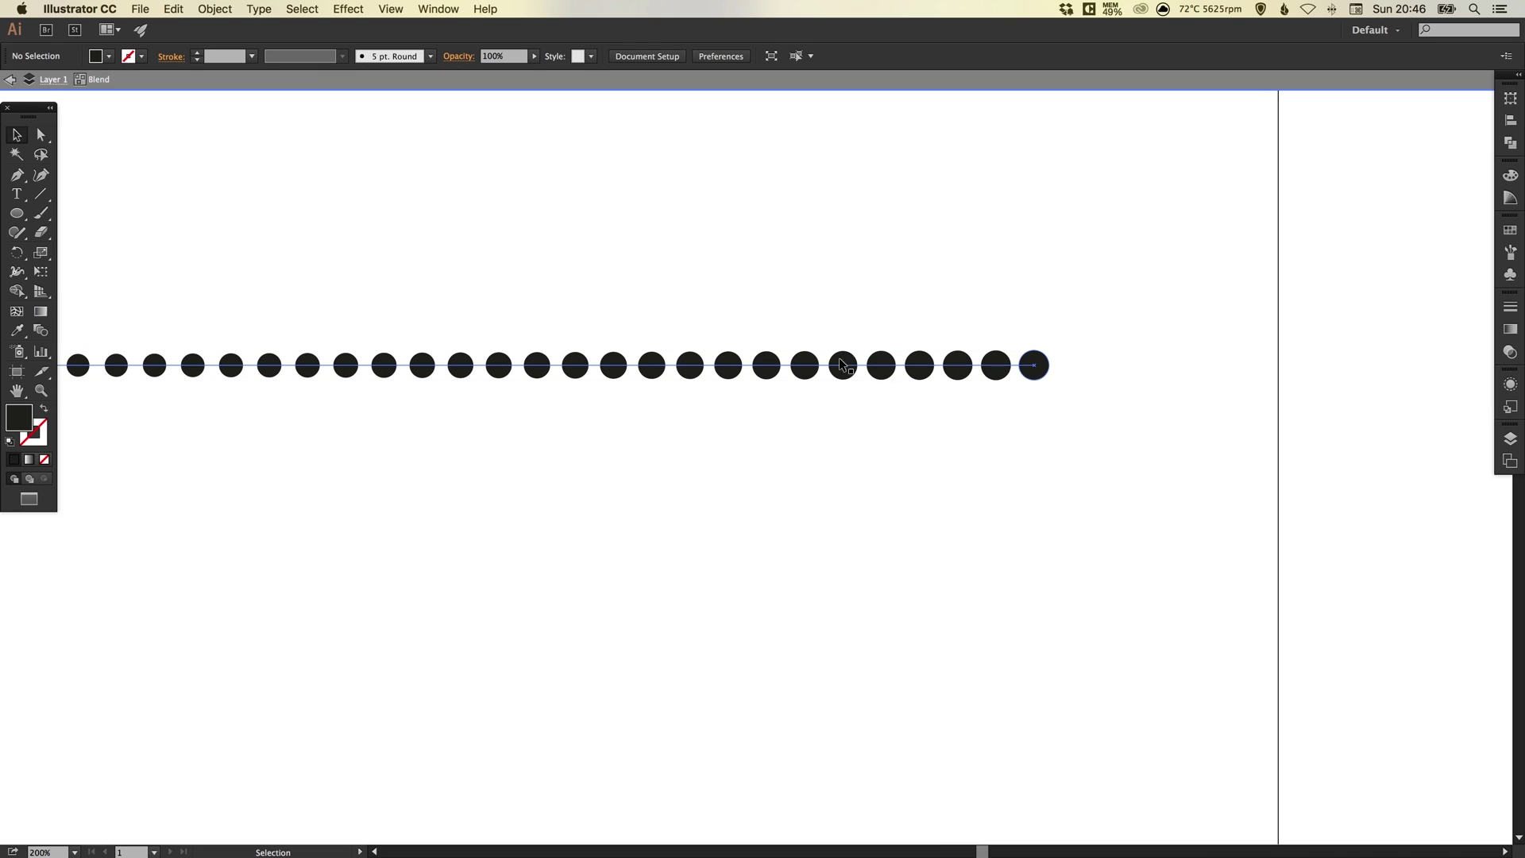
- Enlarge the blend's last dot to about 20.5 px, then exit isolation and fit the artboard
{"action": "key", "text": "z"}
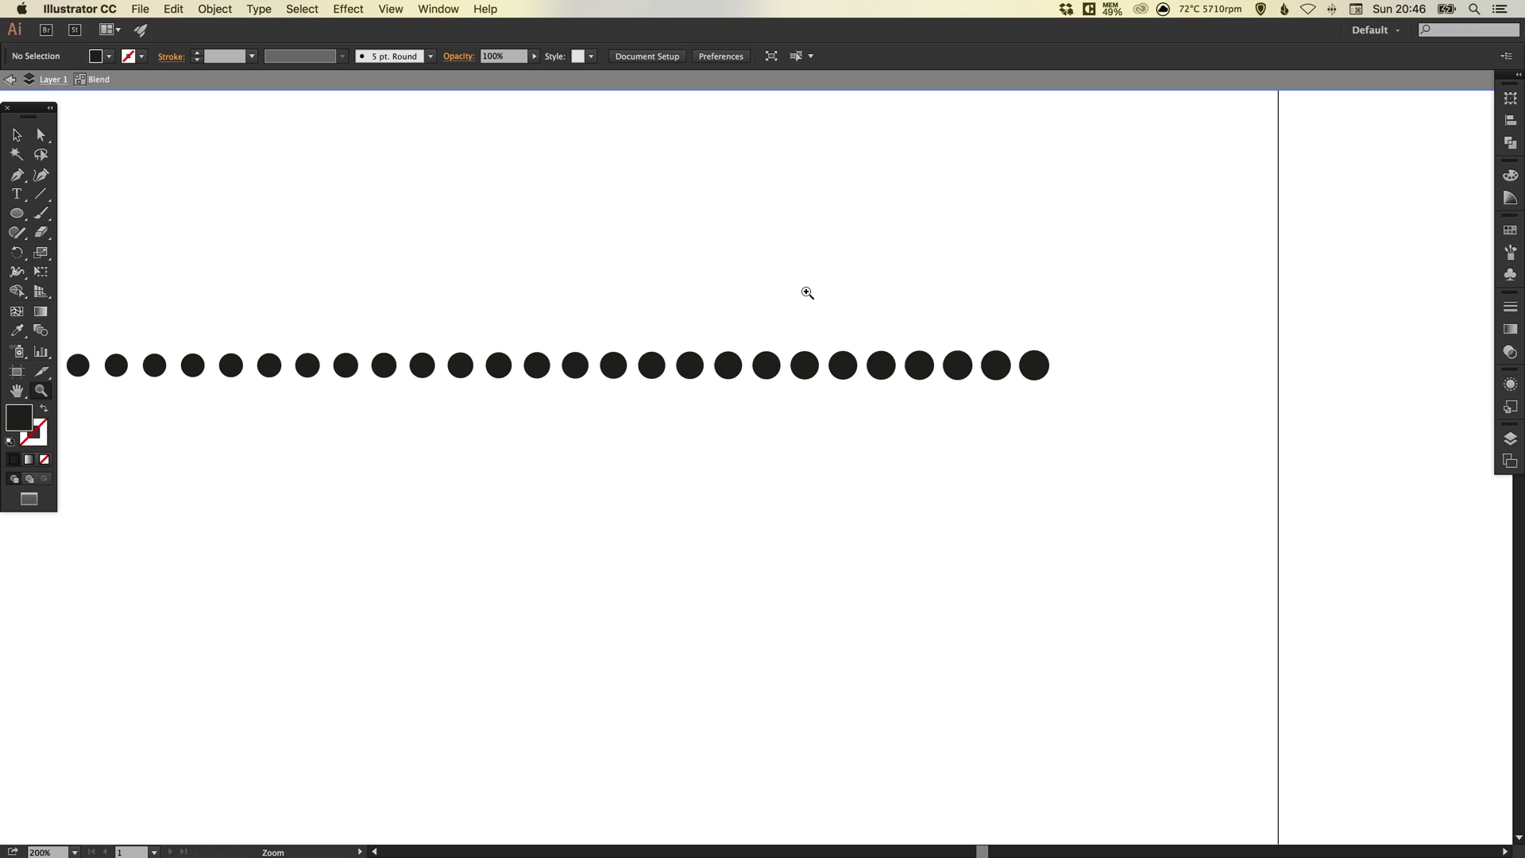
{"action": "left_click_drag", "start_coordinate": [807, 294], "coordinate": [1157, 446]}
{"action": "key", "text": "v"}
{"action": "left_click", "coordinate": [923, 351]}
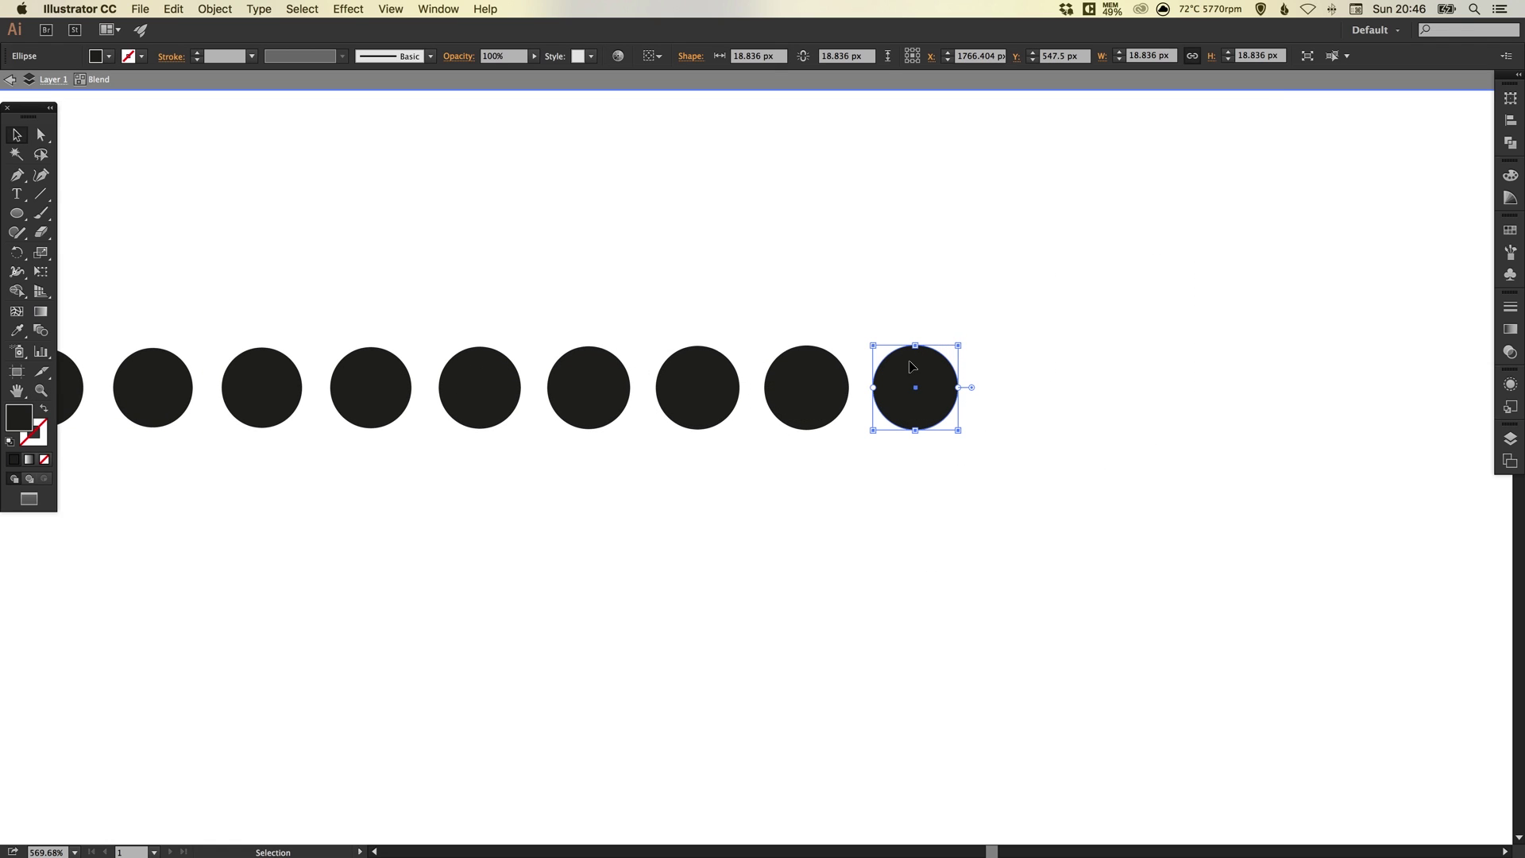
{"action": "left_click_drag", "start_coordinate": [960, 345], "coordinate": [966, 336]}
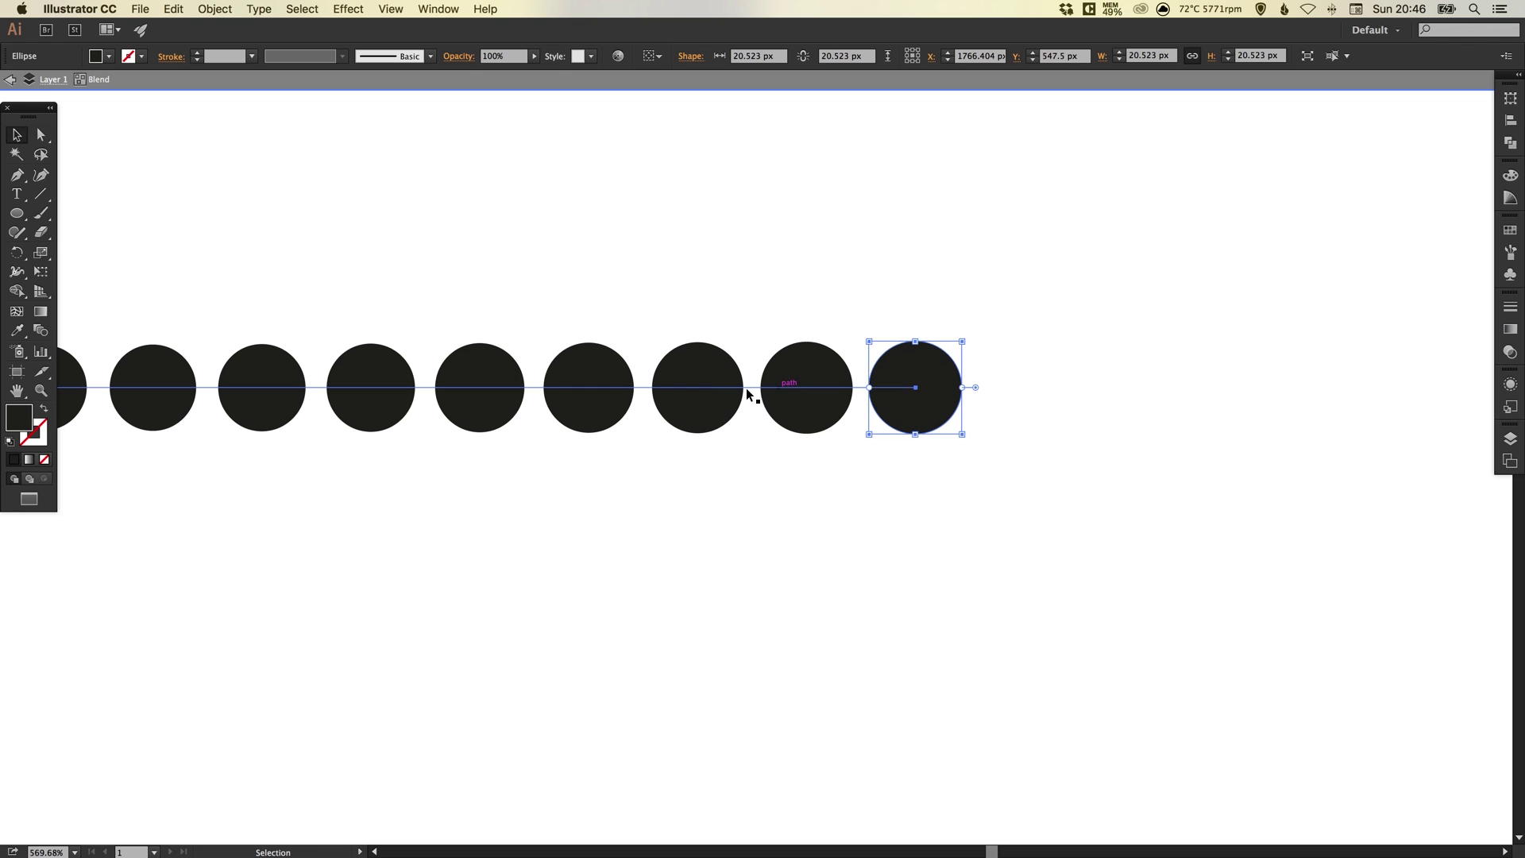
{"action": "left_click", "coordinate": [214, 133]}
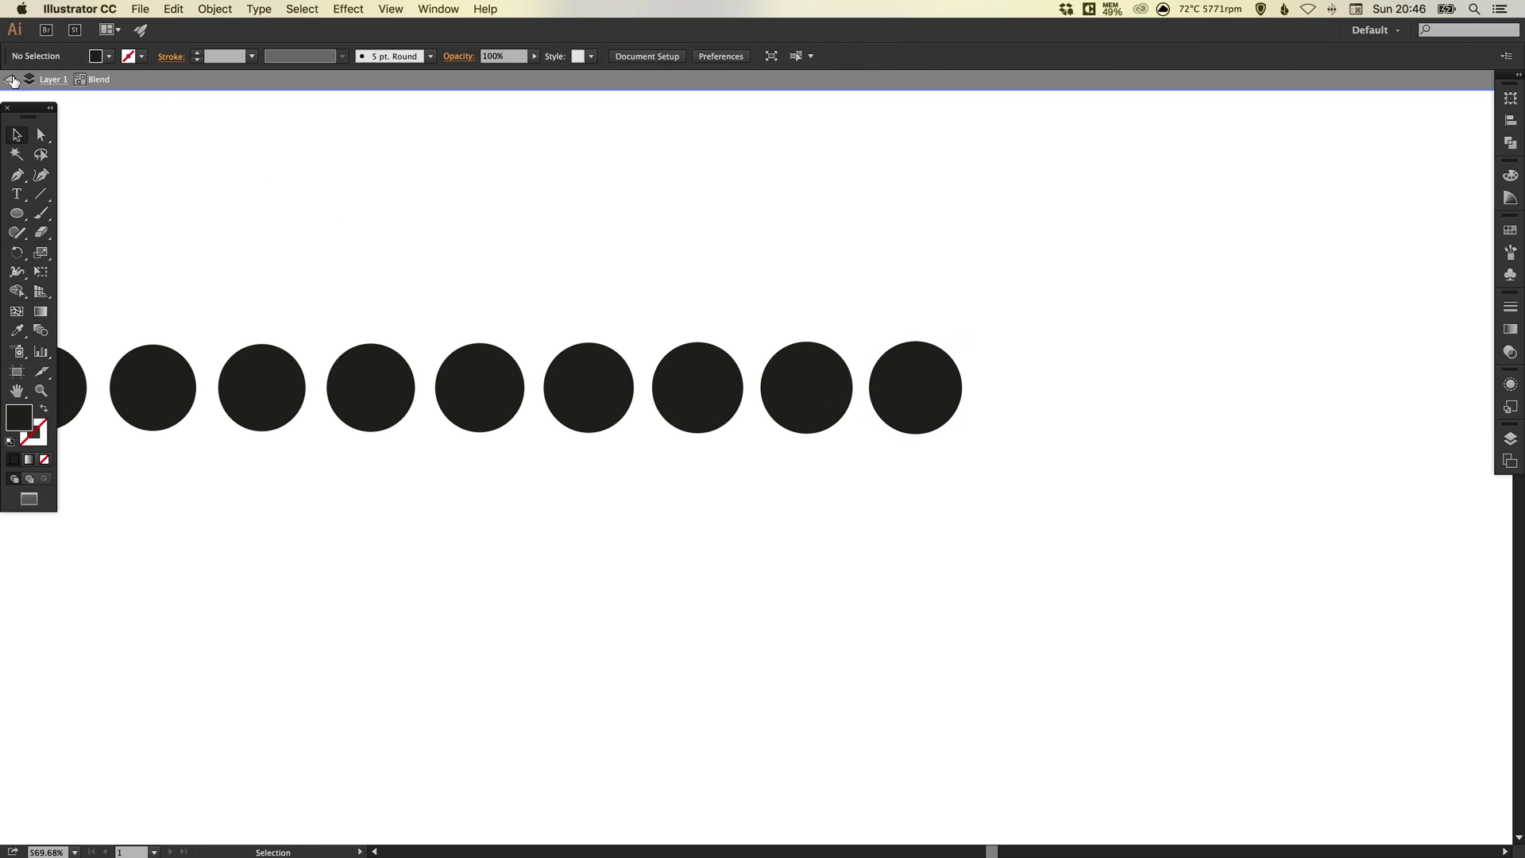
{"action": "left_click", "coordinate": [18, 80]}
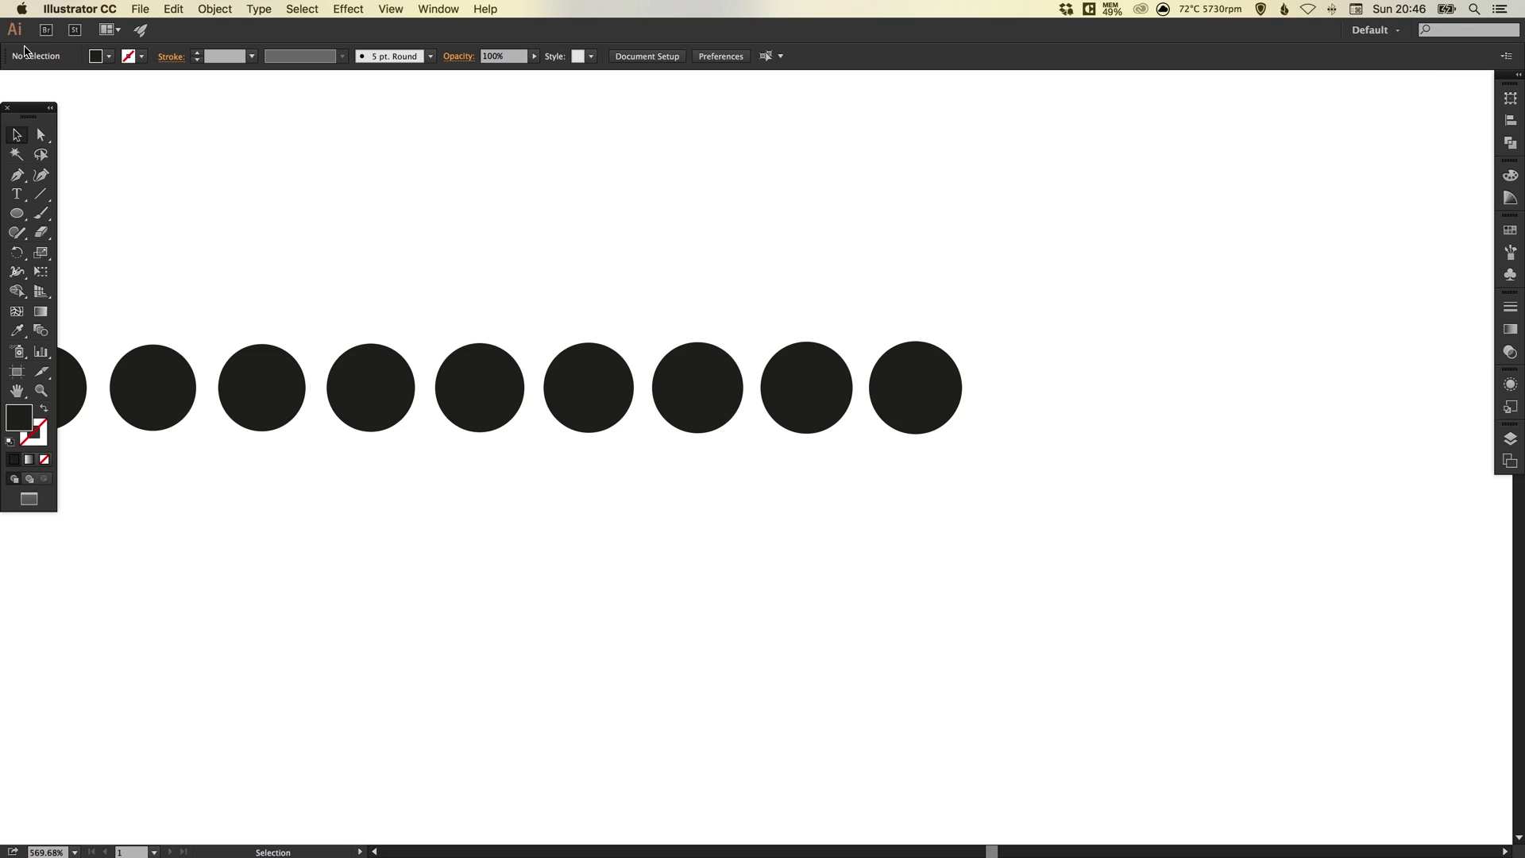
{"action": "key", "text": "super+0"}
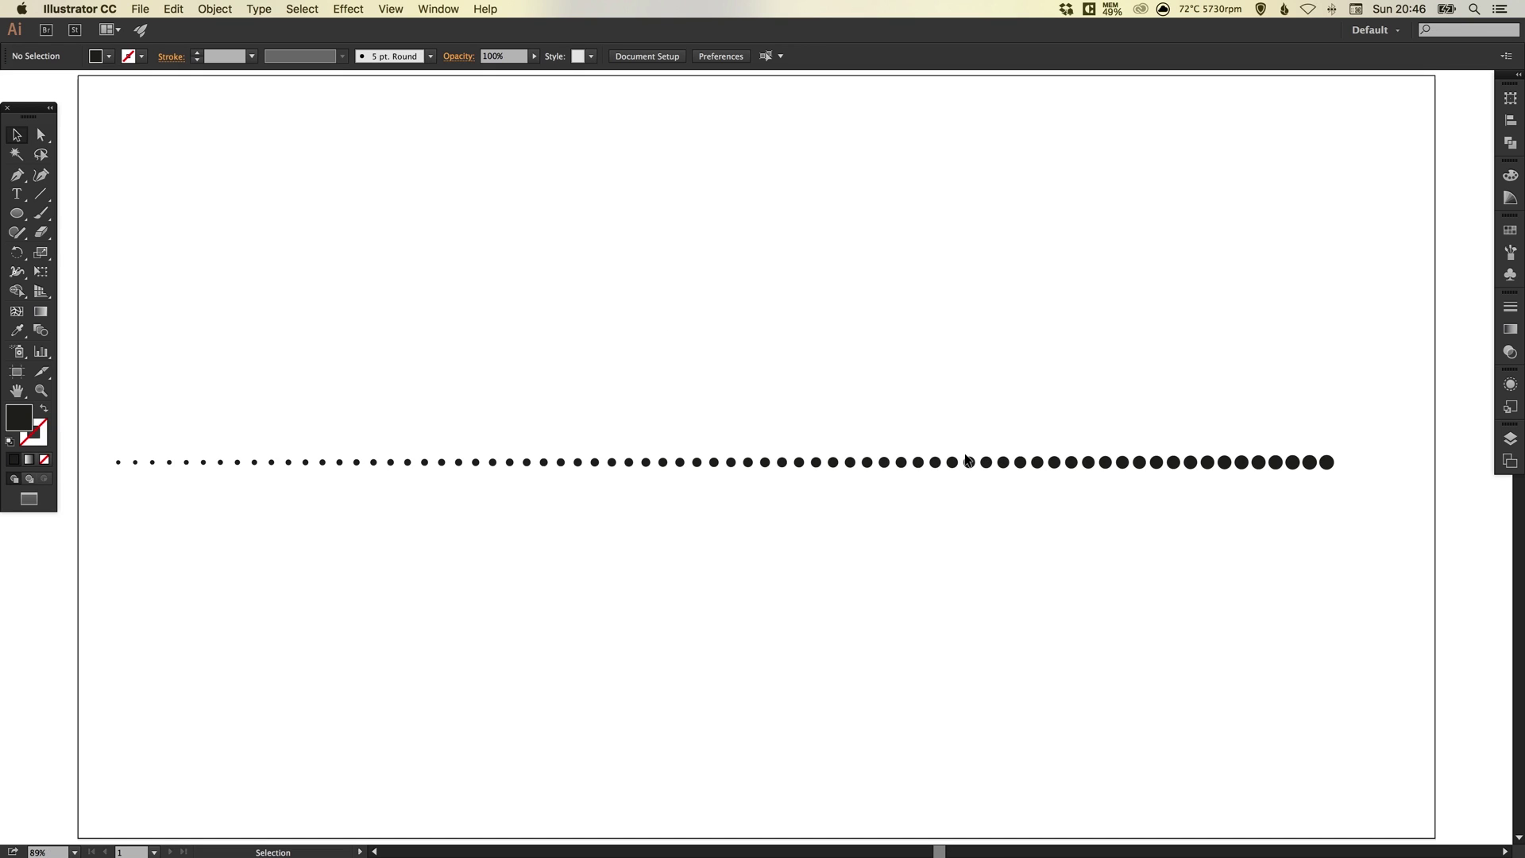
- Nudge the dot row slightly right and expand the blend with Object and Fill
{"action": "left_click_drag", "start_coordinate": [959, 469], "coordinate": [985, 469]}
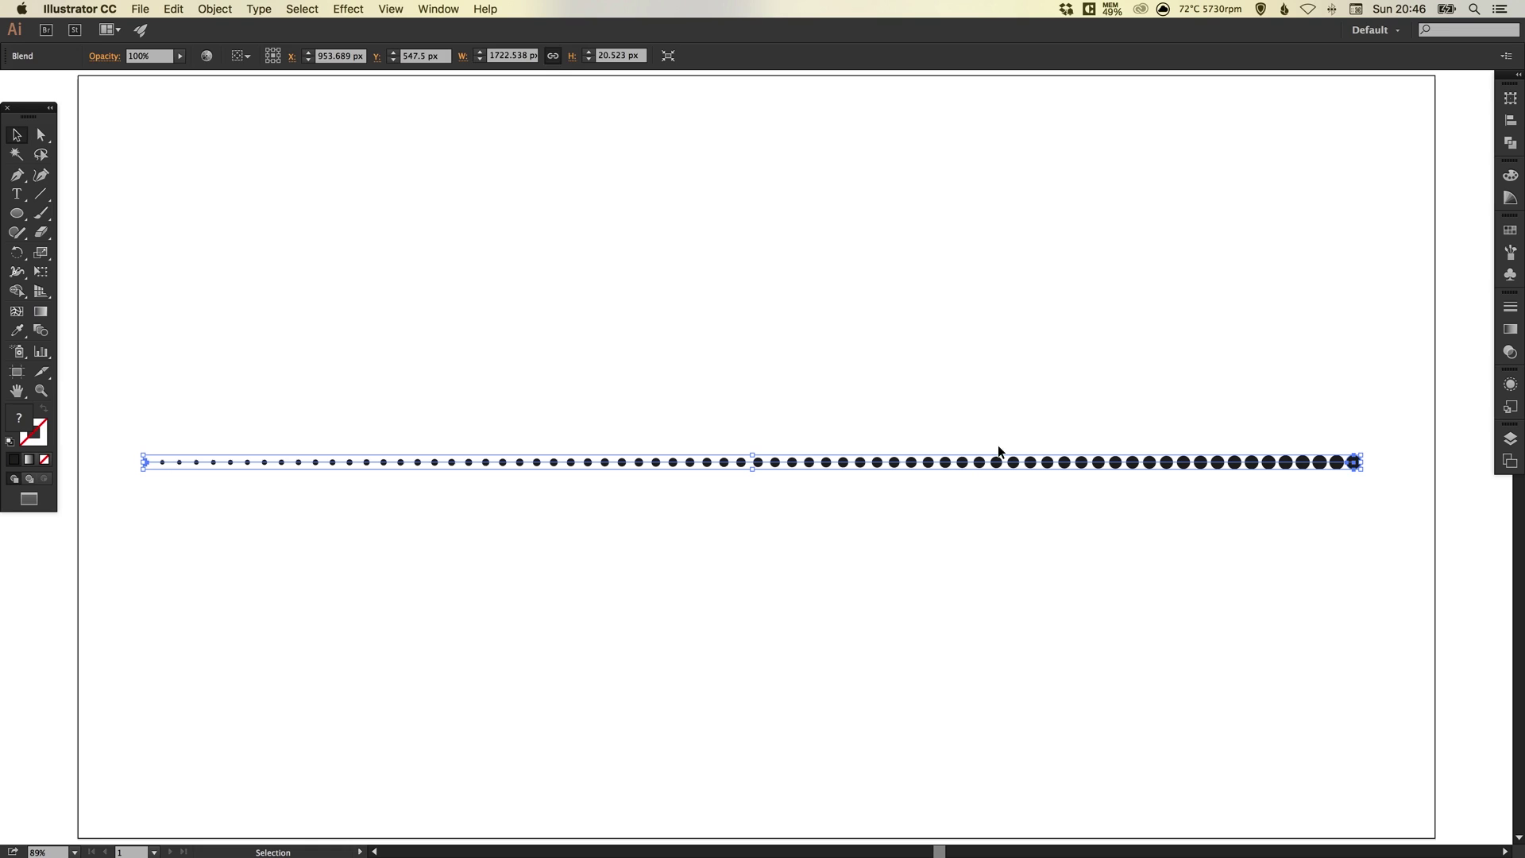
{"action": "left_click", "coordinate": [1020, 407]}
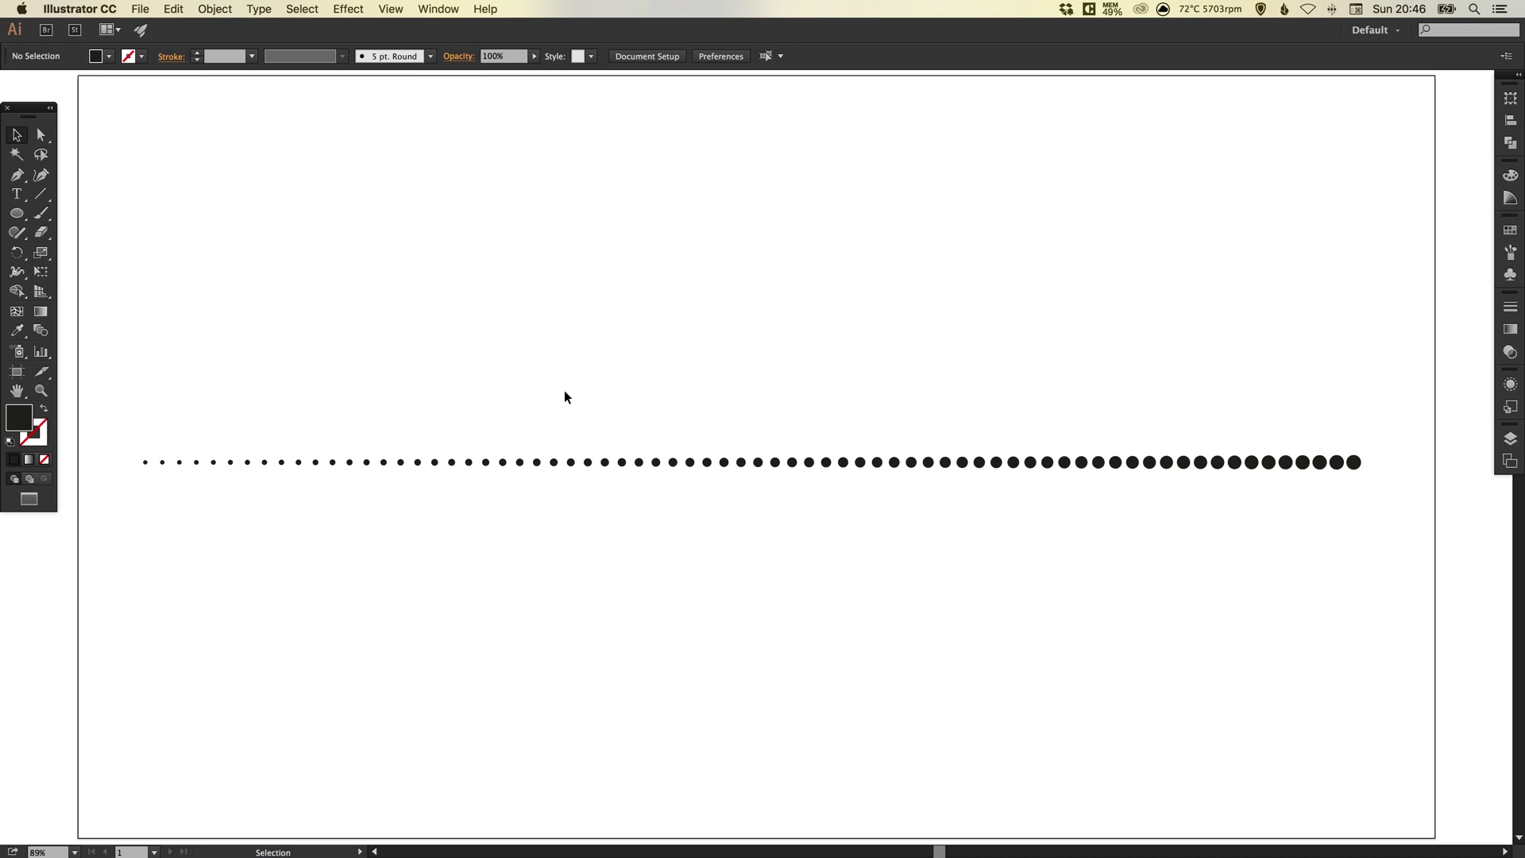
{"action": "left_click_drag", "start_coordinate": [564, 396], "coordinate": [771, 532]}
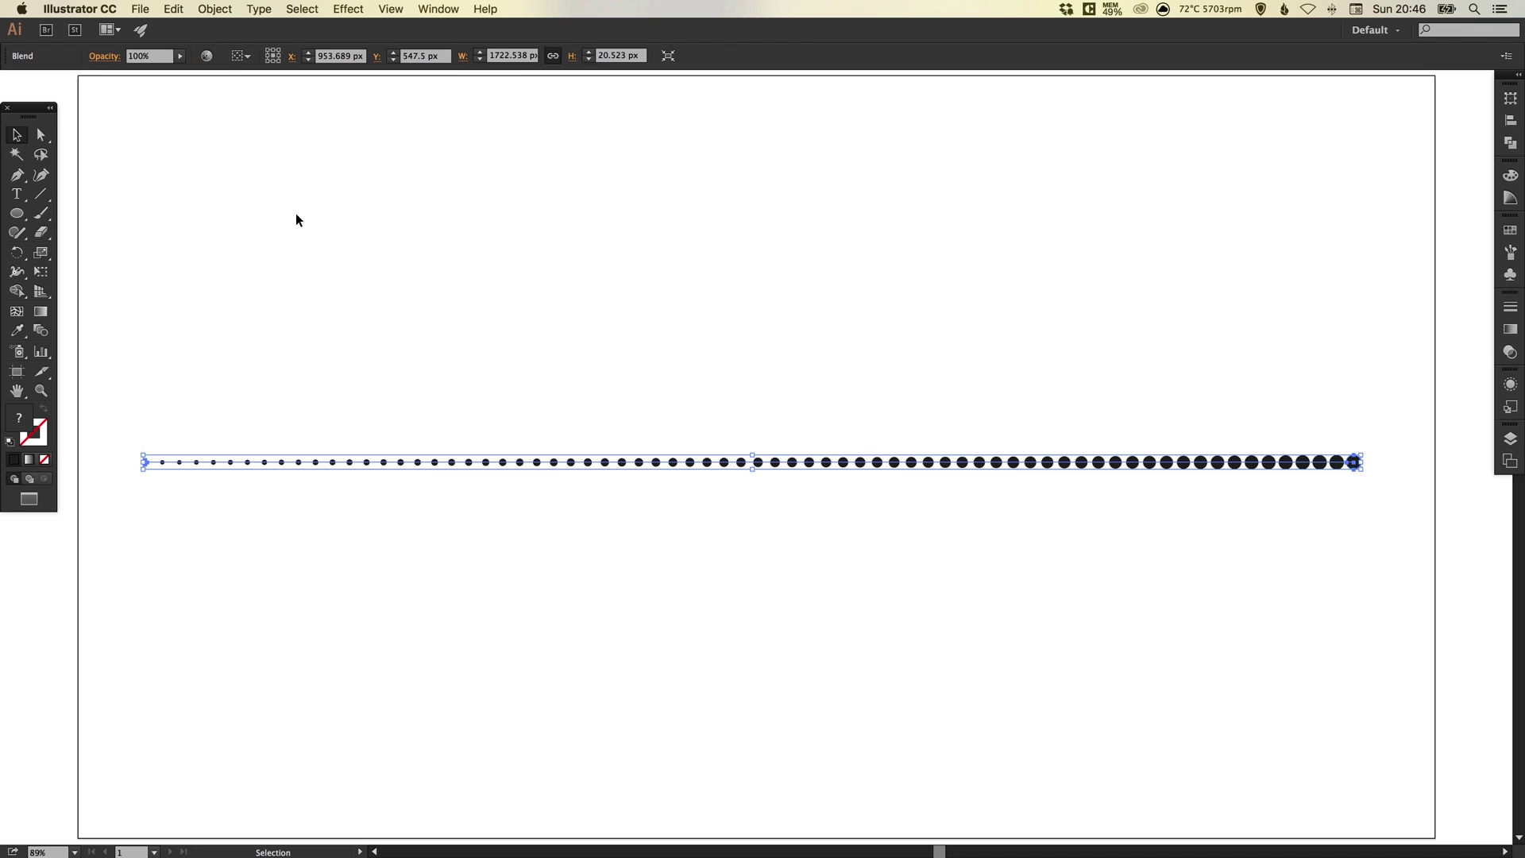
{"action": "left_click", "coordinate": [213, 9]}
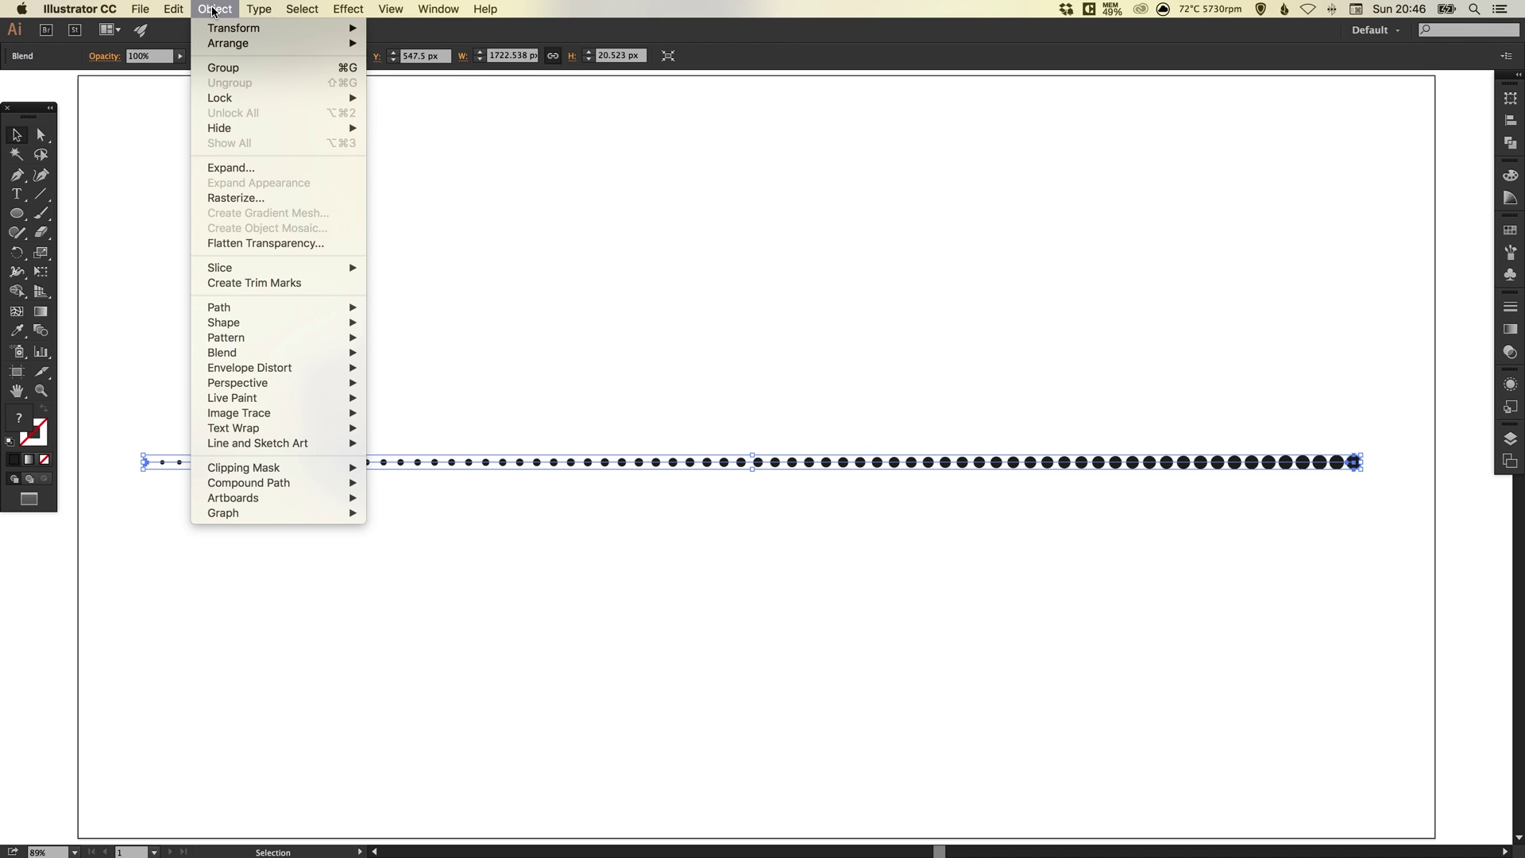
{"action": "left_click", "coordinate": [221, 170]}
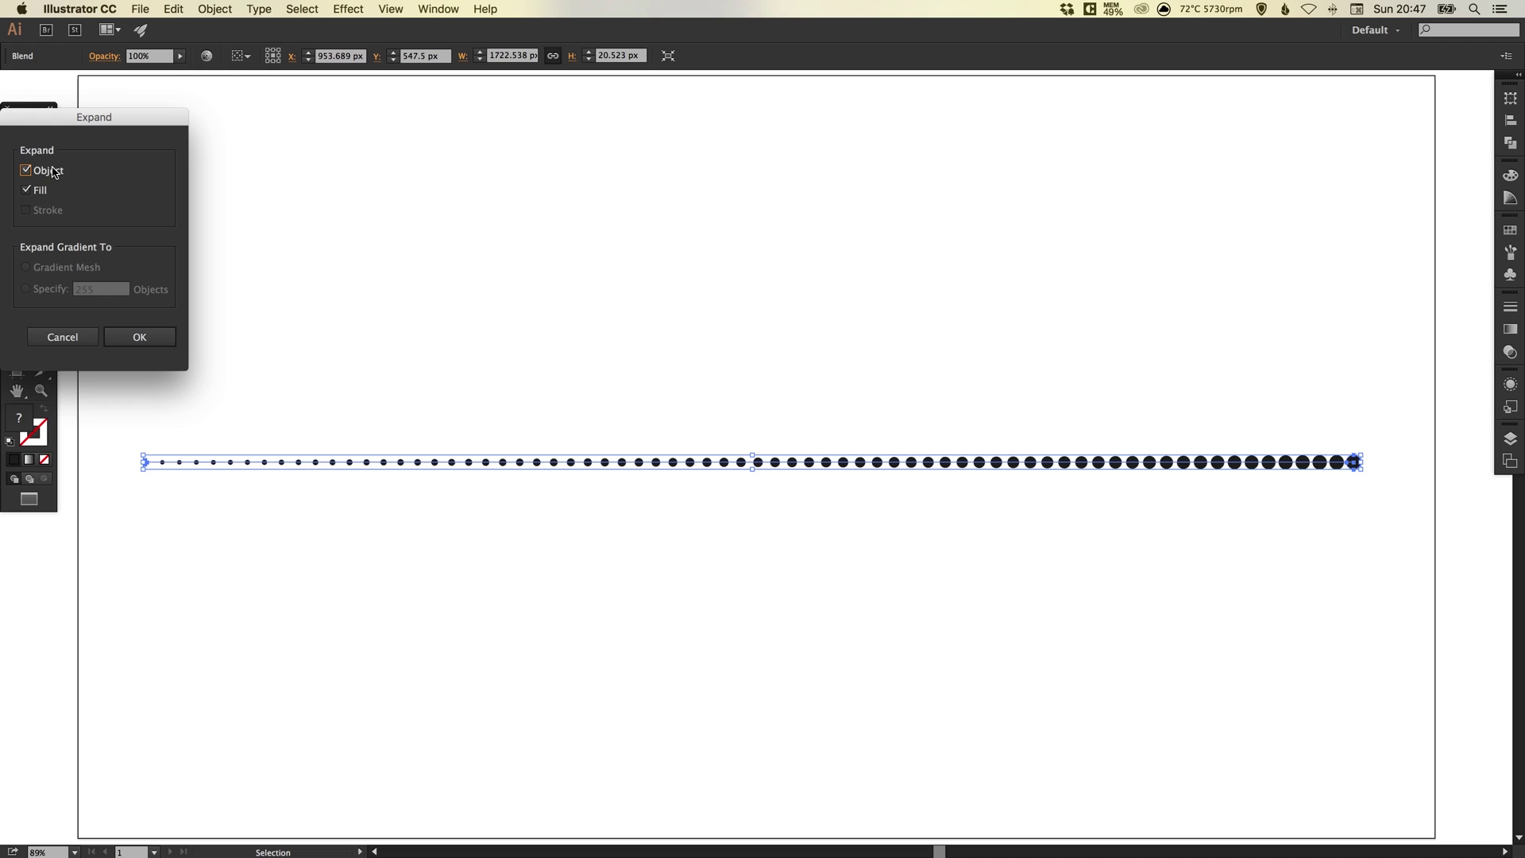
{"action": "left_click", "coordinate": [147, 337]}
{"action": "left_click", "coordinate": [819, 236]}
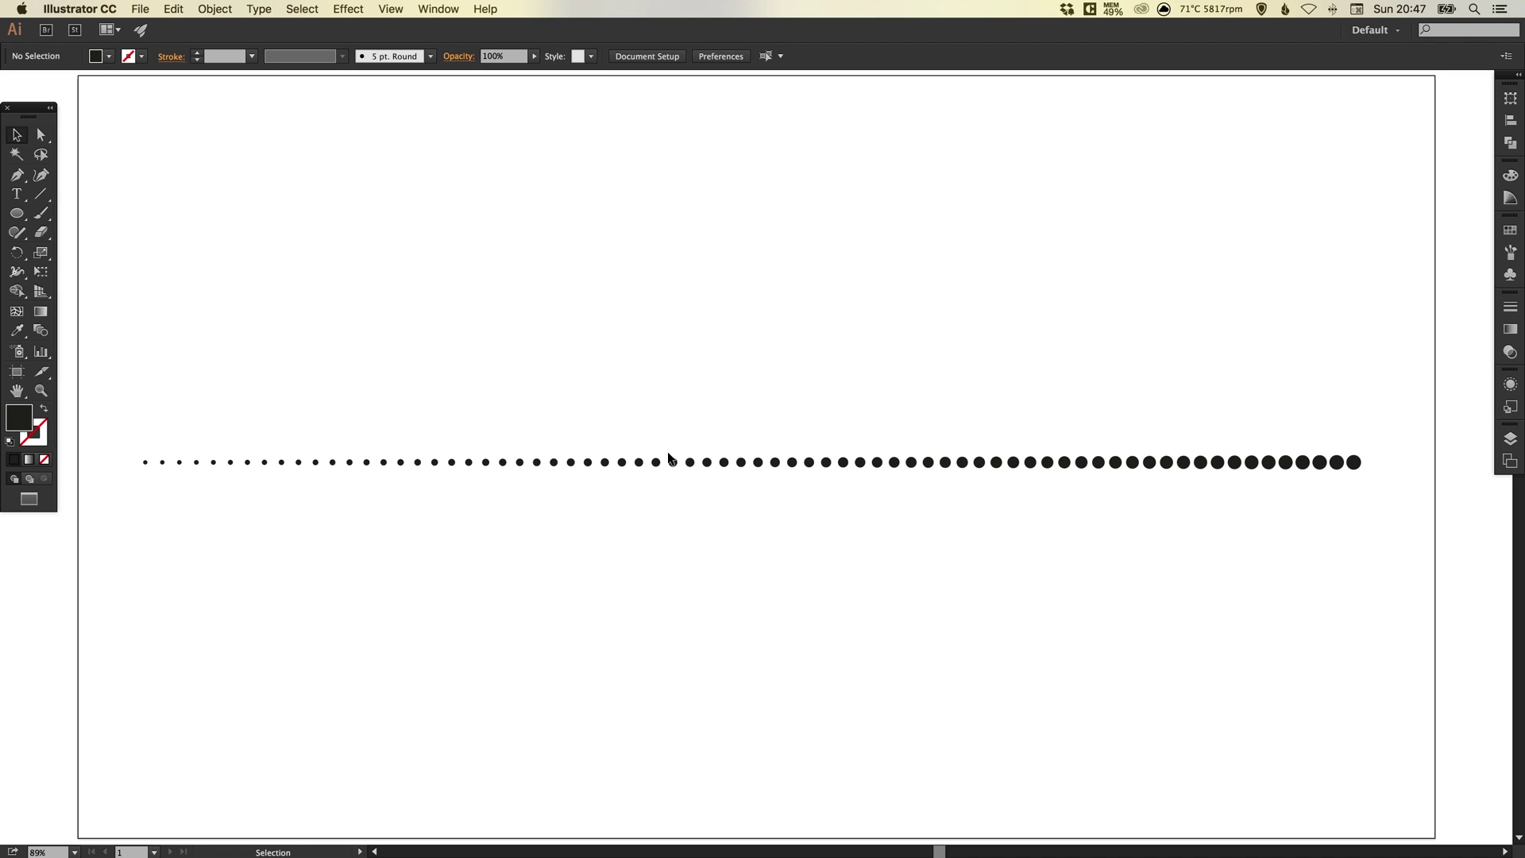
- Drag a copy of the dot row below the original
{"action": "scroll", "coordinate": [667, 433], "scroll_direction": "down", "scroll_amount": 5}
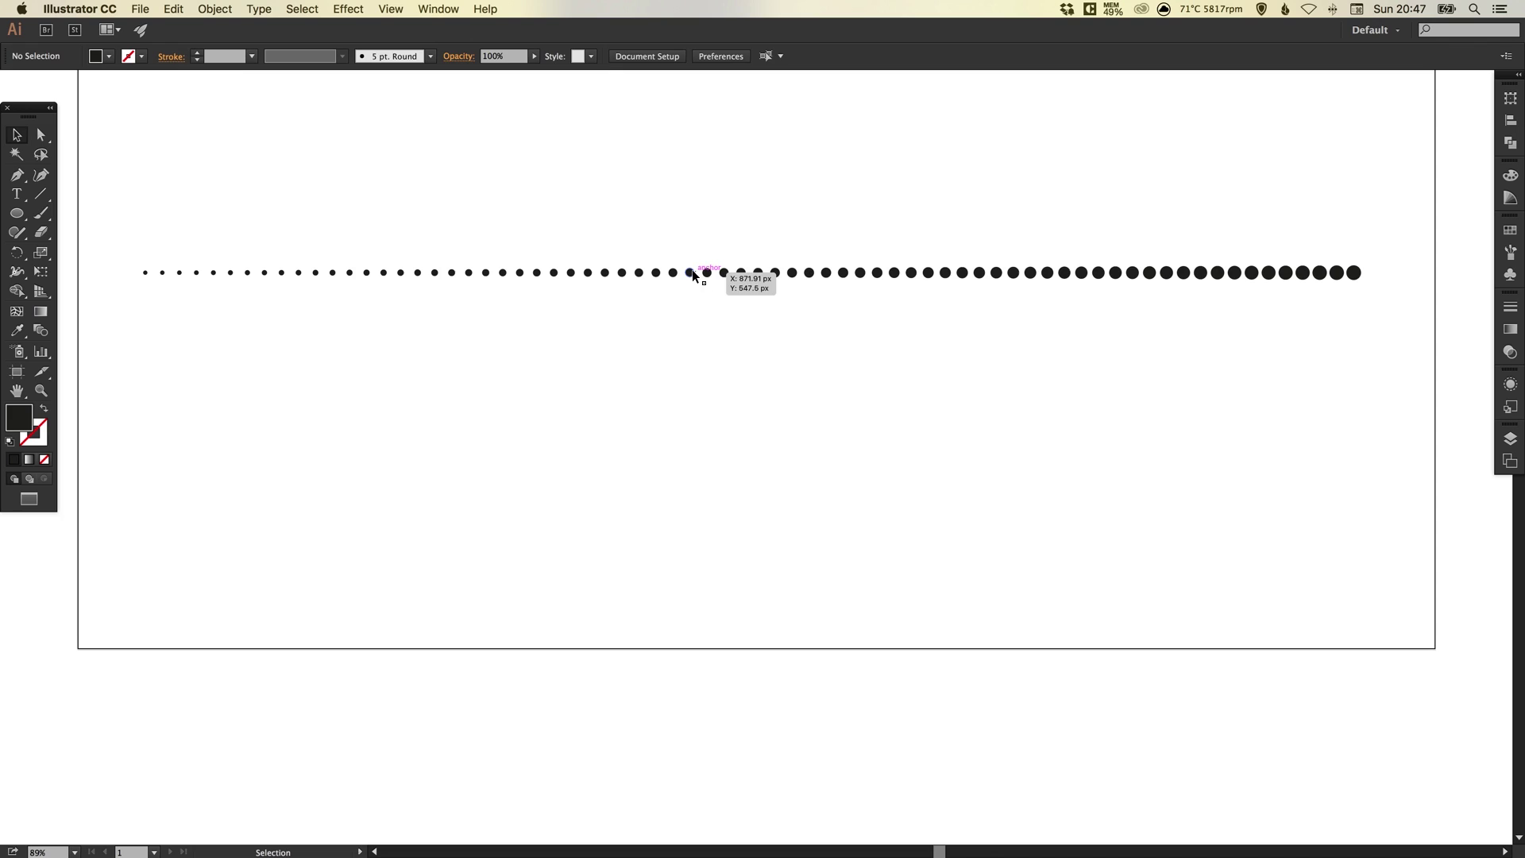
{"action": "left_click", "coordinate": [698, 278]}
{"action": "left_click_drag", "start_coordinate": [696, 274], "coordinate": [675, 832], "text": "alt"}
{"action": "scroll", "coordinate": [719, 719], "scroll_direction": "down", "scroll_amount": 5}
{"action": "left_click_drag", "start_coordinate": [645, 628], "coordinate": [641, 678]}
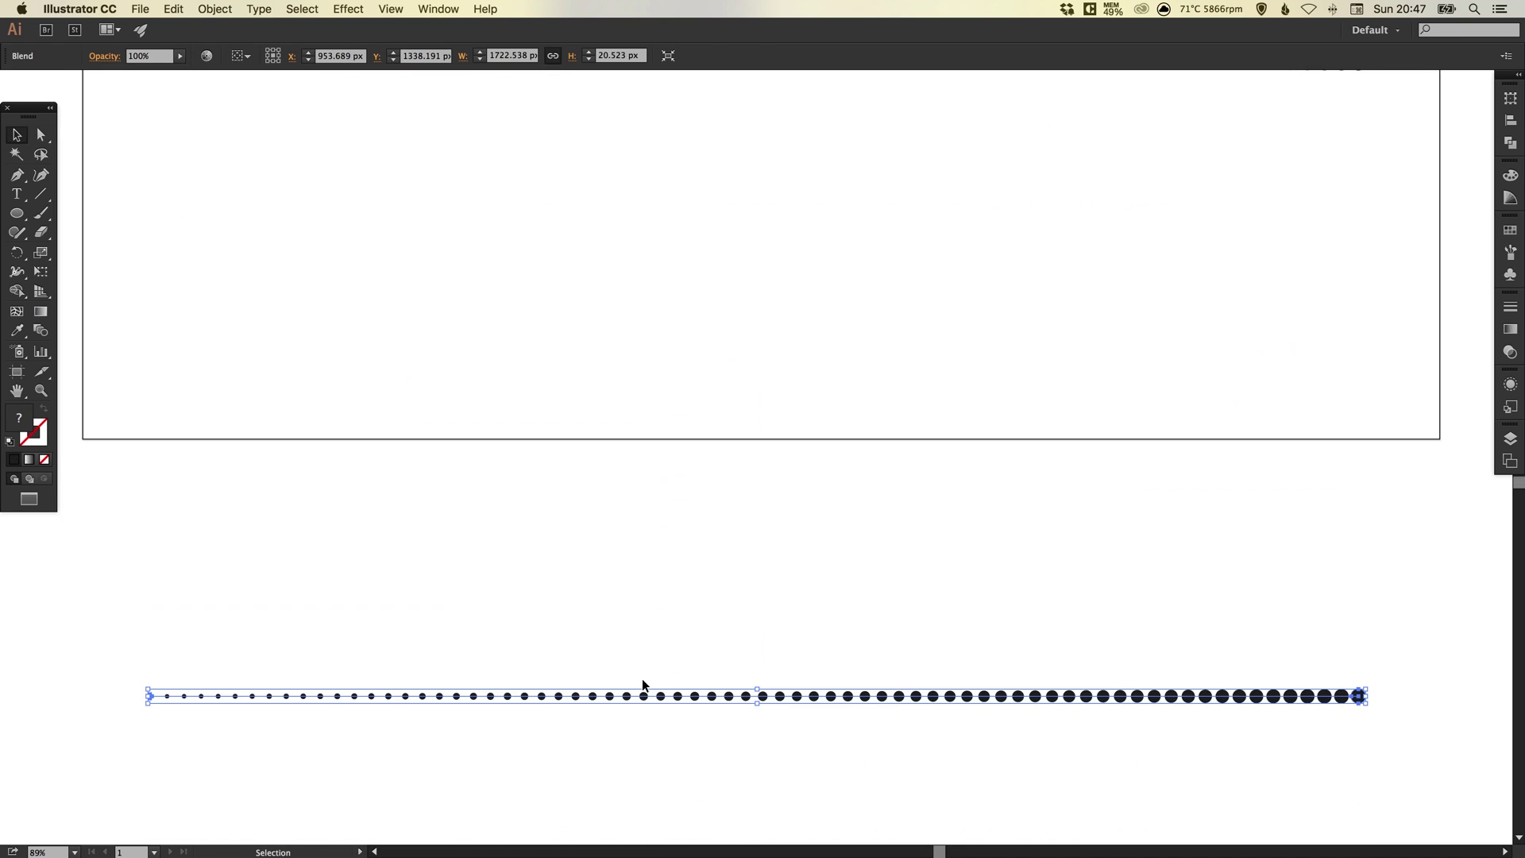
{"action": "left_click", "coordinate": [664, 625]}
- Select all and expand the dot blend into separate circles with Object and Fill
{"action": "scroll", "coordinate": [694, 500], "scroll_direction": "up", "scroll_amount": 9}
{"action": "key", "text": "a"}
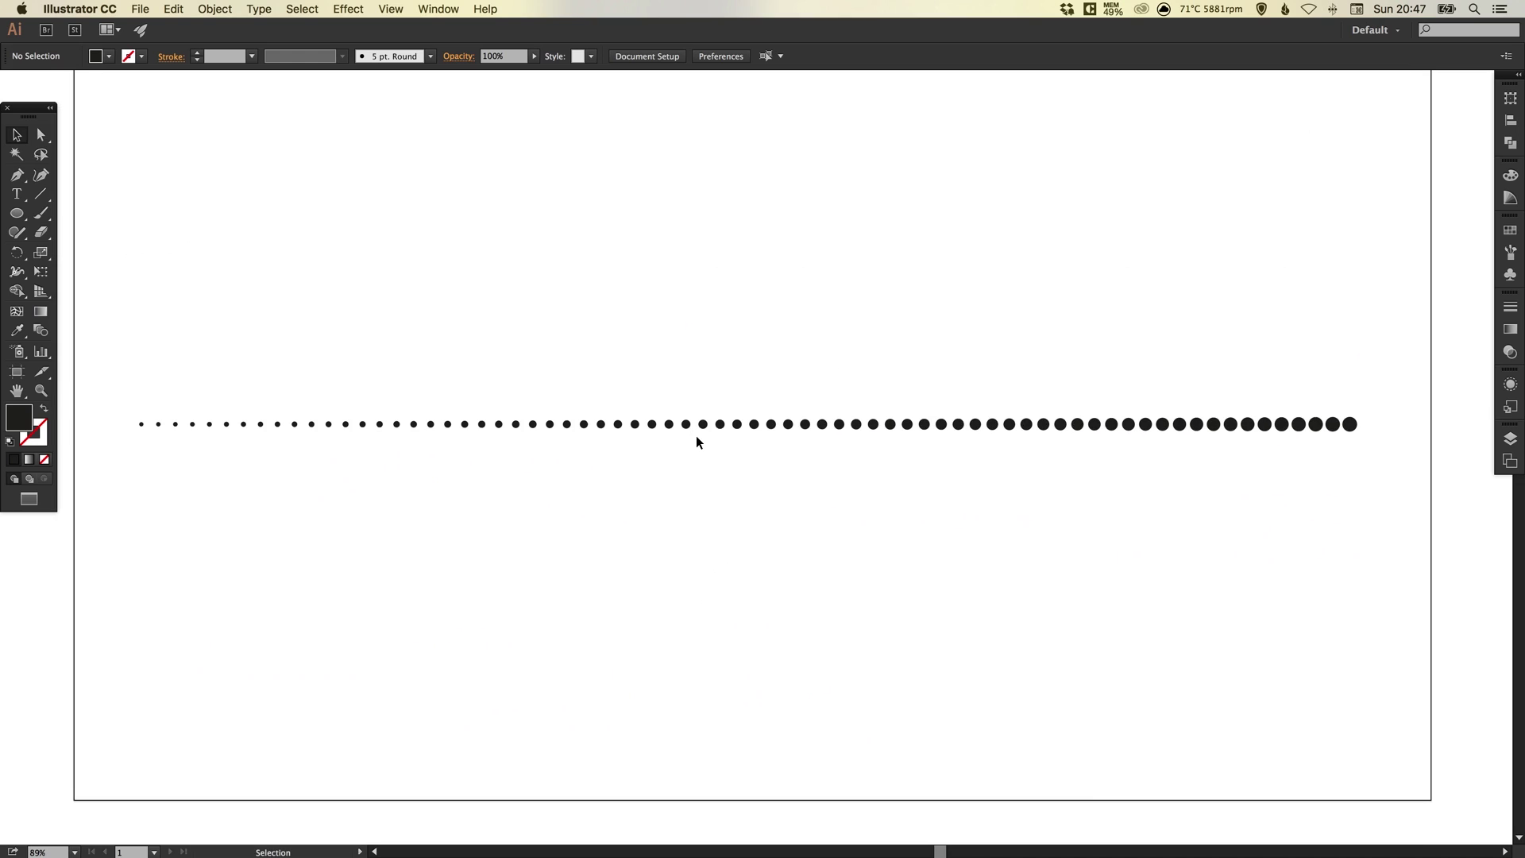
{"action": "scroll", "coordinate": [518, 305], "scroll_direction": "up", "scroll_amount": 1}
{"action": "key", "text": "v"}
{"action": "key", "text": "super+a"}
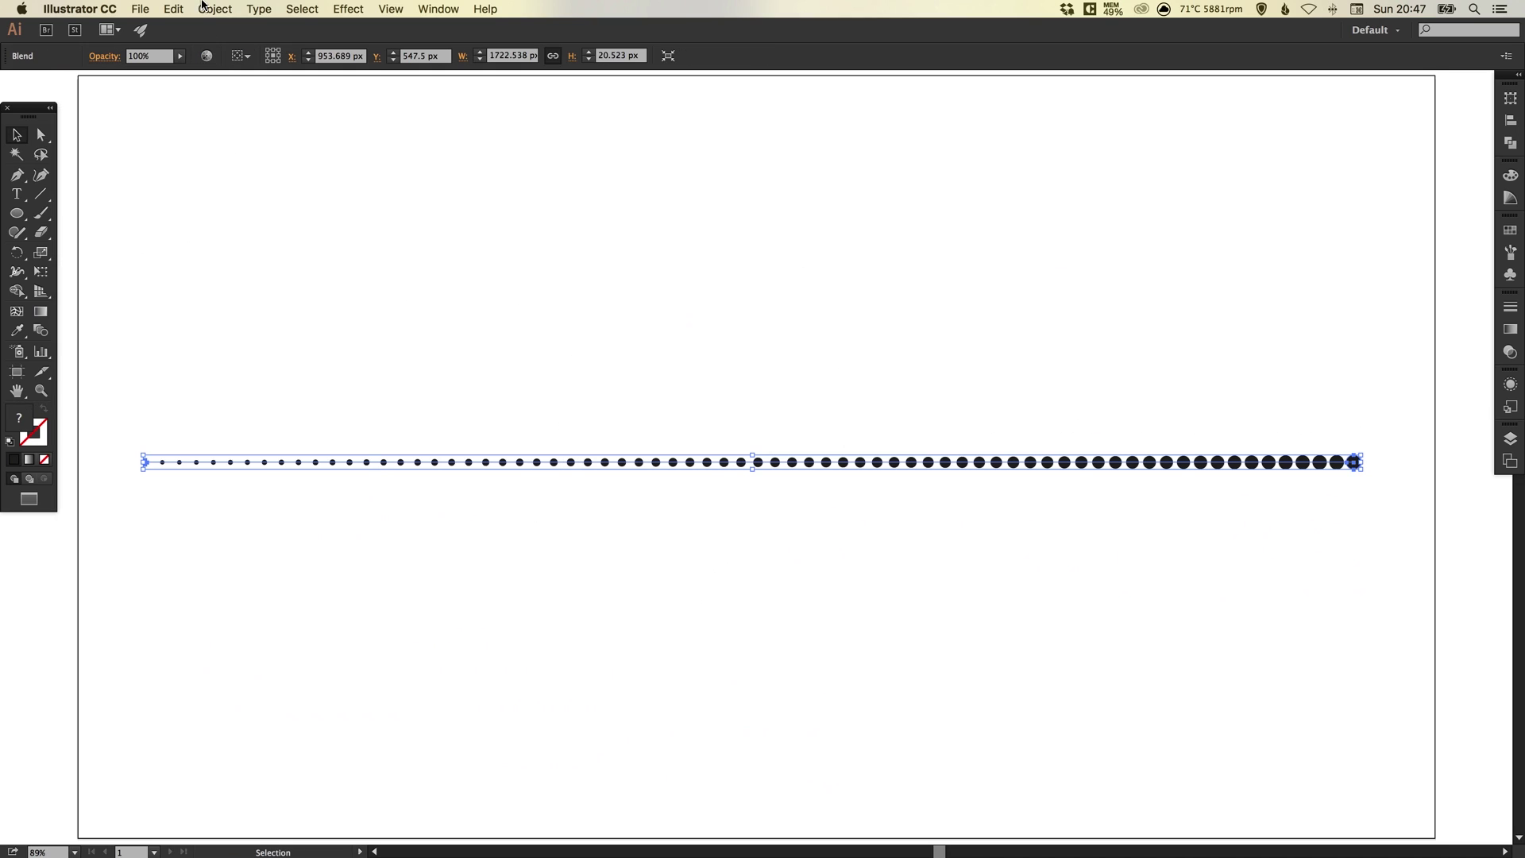
{"action": "left_click", "coordinate": [213, 9]}
{"action": "left_click", "coordinate": [217, 169]}
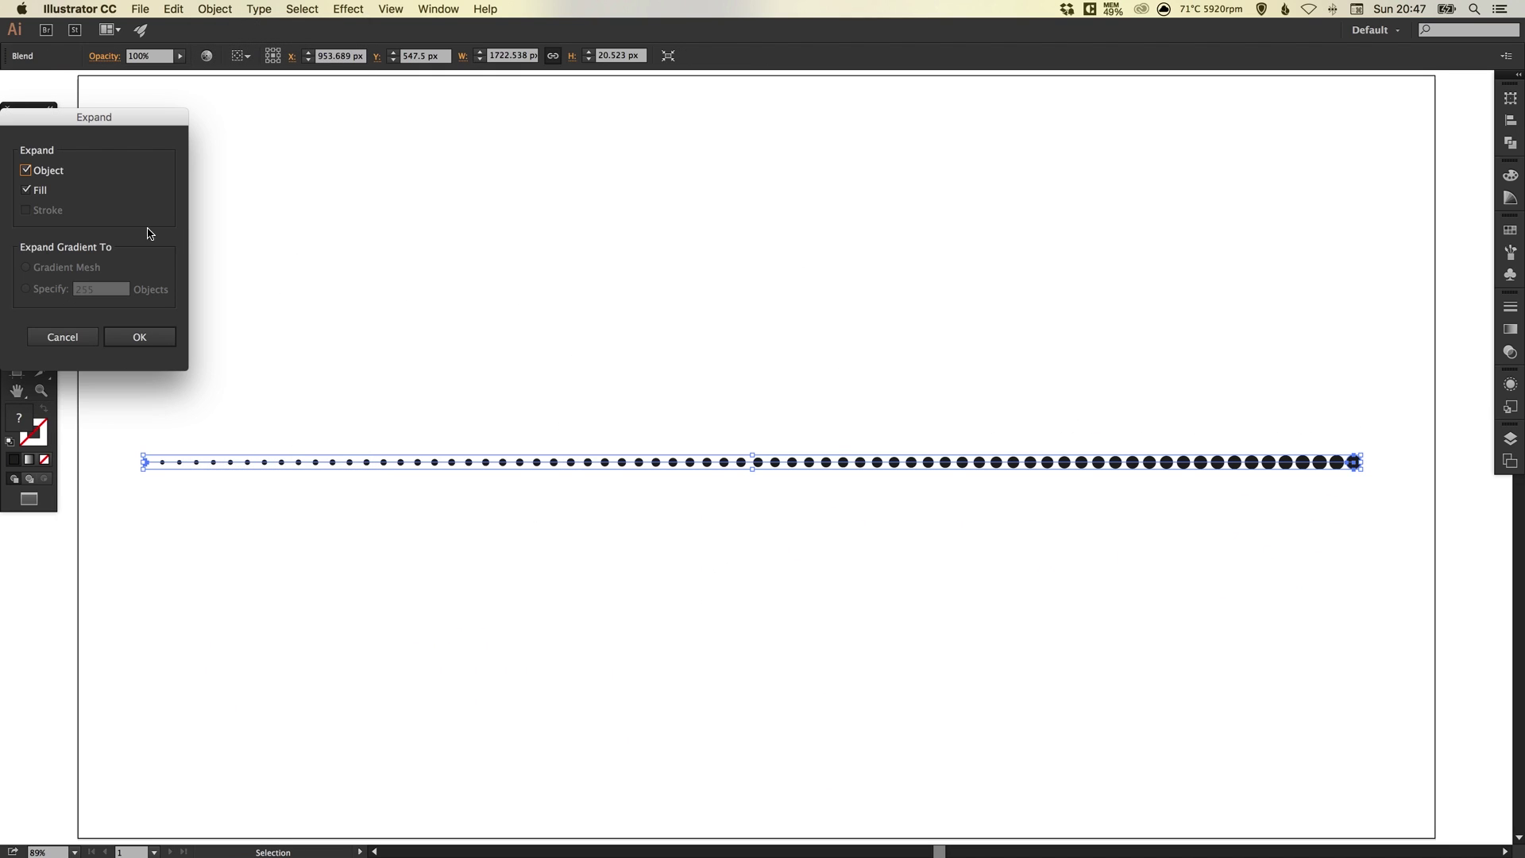
{"action": "left_click", "coordinate": [143, 337]}
{"action": "left_click", "coordinate": [1172, 403]}
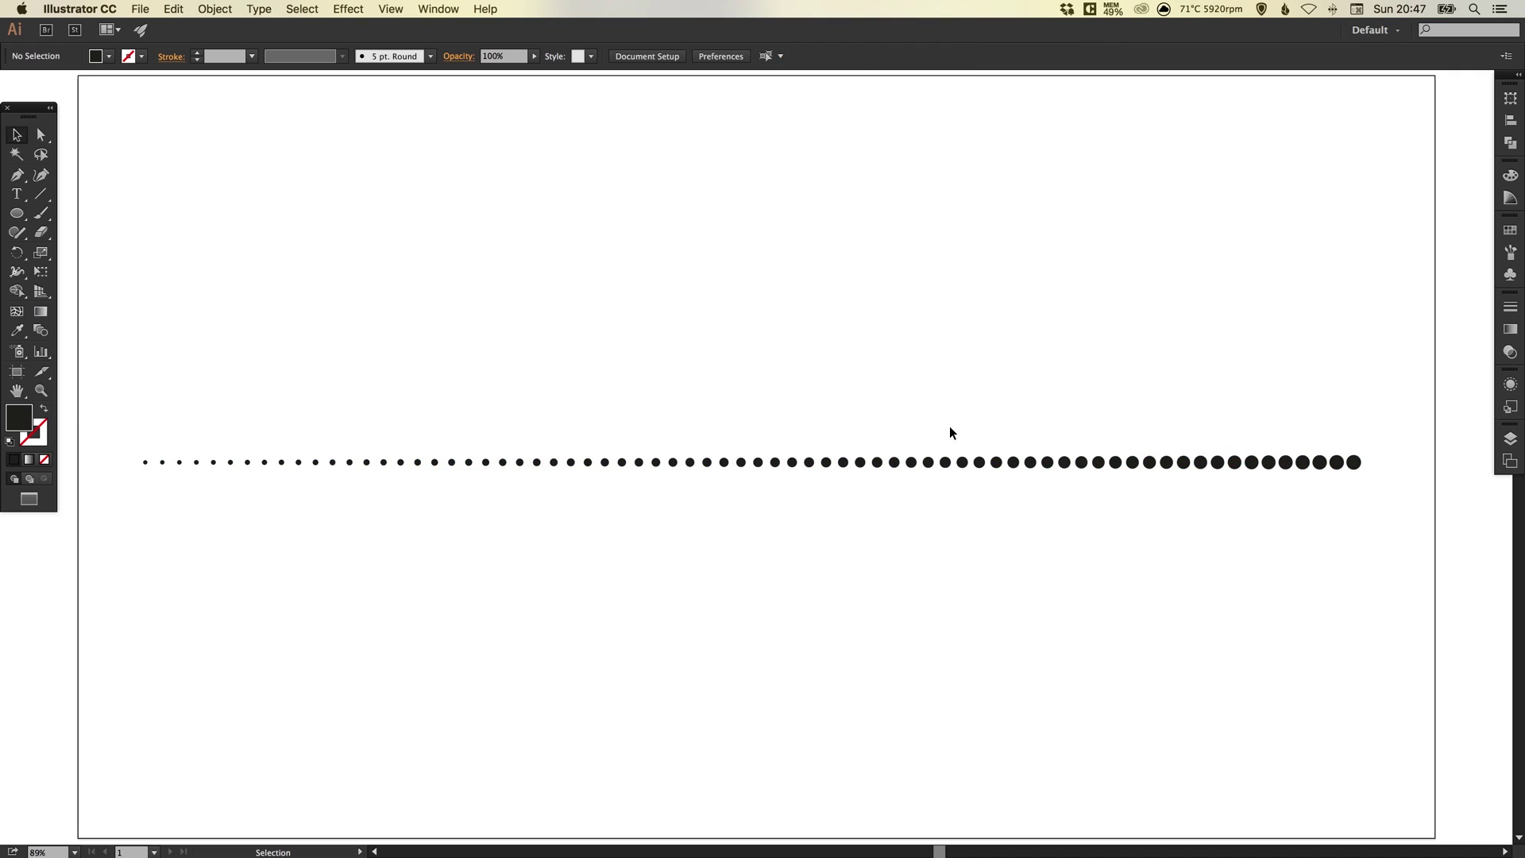
- Duplicate the graduated dot row about 24 px straight up, directly above the original
{"action": "key", "text": "z"}
{"action": "left_click_drag", "start_coordinate": [891, 389], "coordinate": [1384, 514]}
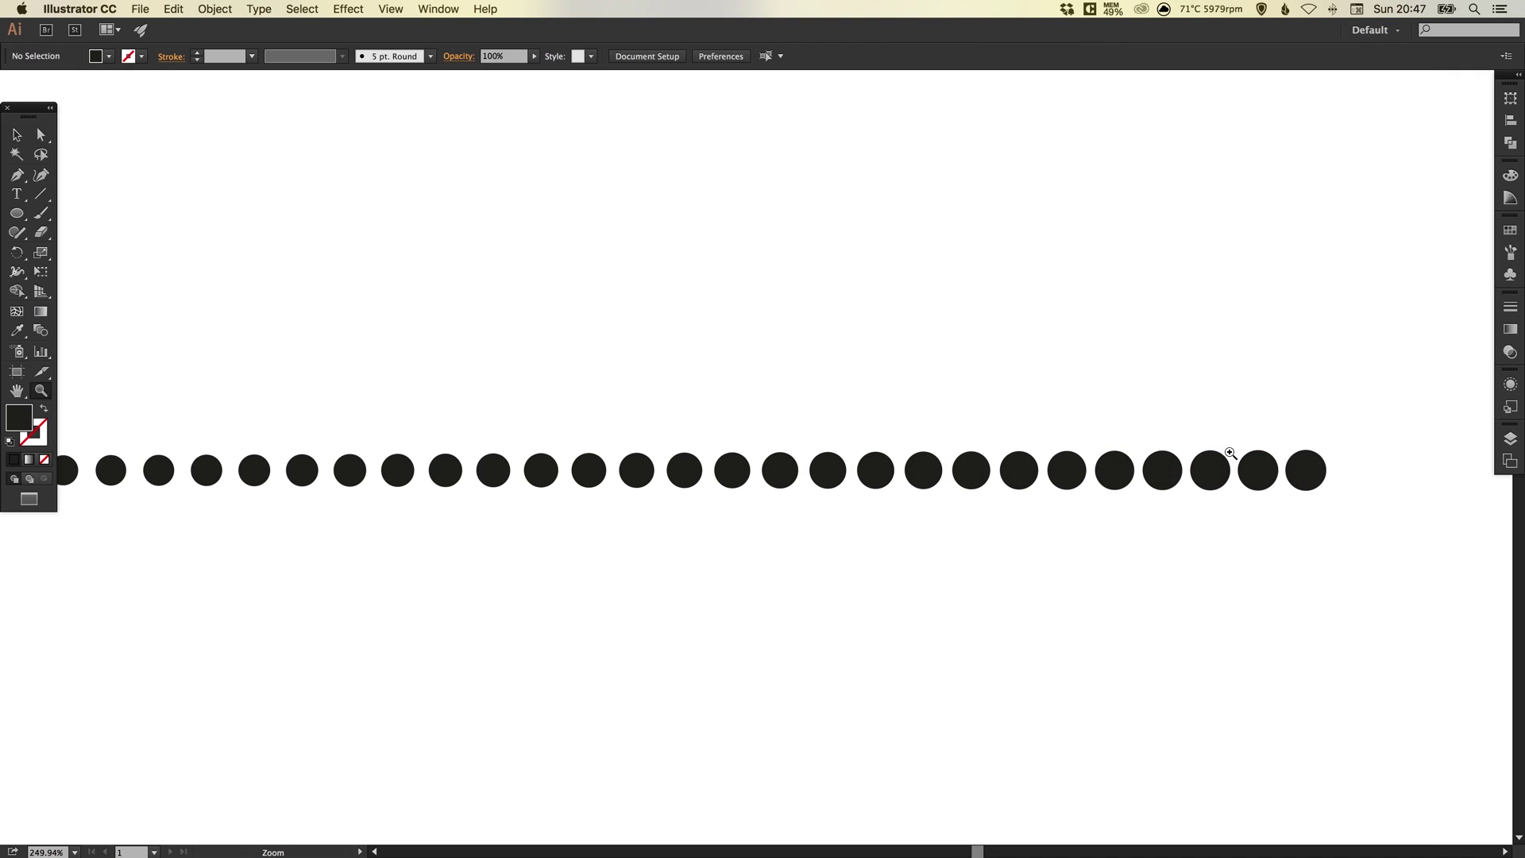
{"action": "key", "text": "v"}
{"action": "left_click", "coordinate": [785, 460]}
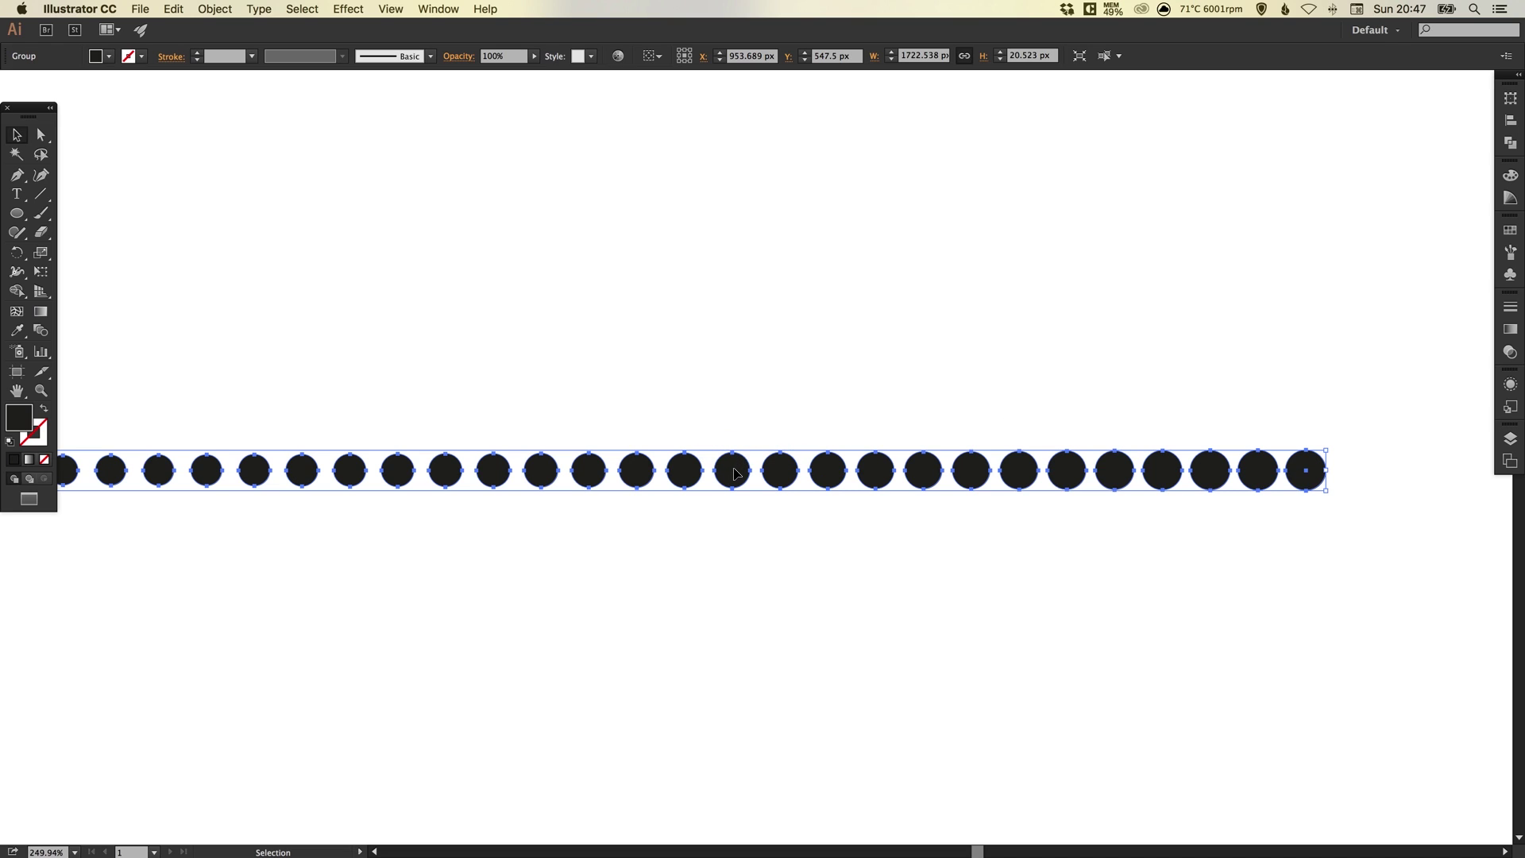
{"action": "left_click_drag", "start_coordinate": [735, 475], "coordinate": [740, 425]}
{"action": "key", "text": "super+equal"}
{"action": "key", "text": "super+equal"}
{"action": "key", "text": "super+equal"}
{"action": "key", "text": "super+equal"}
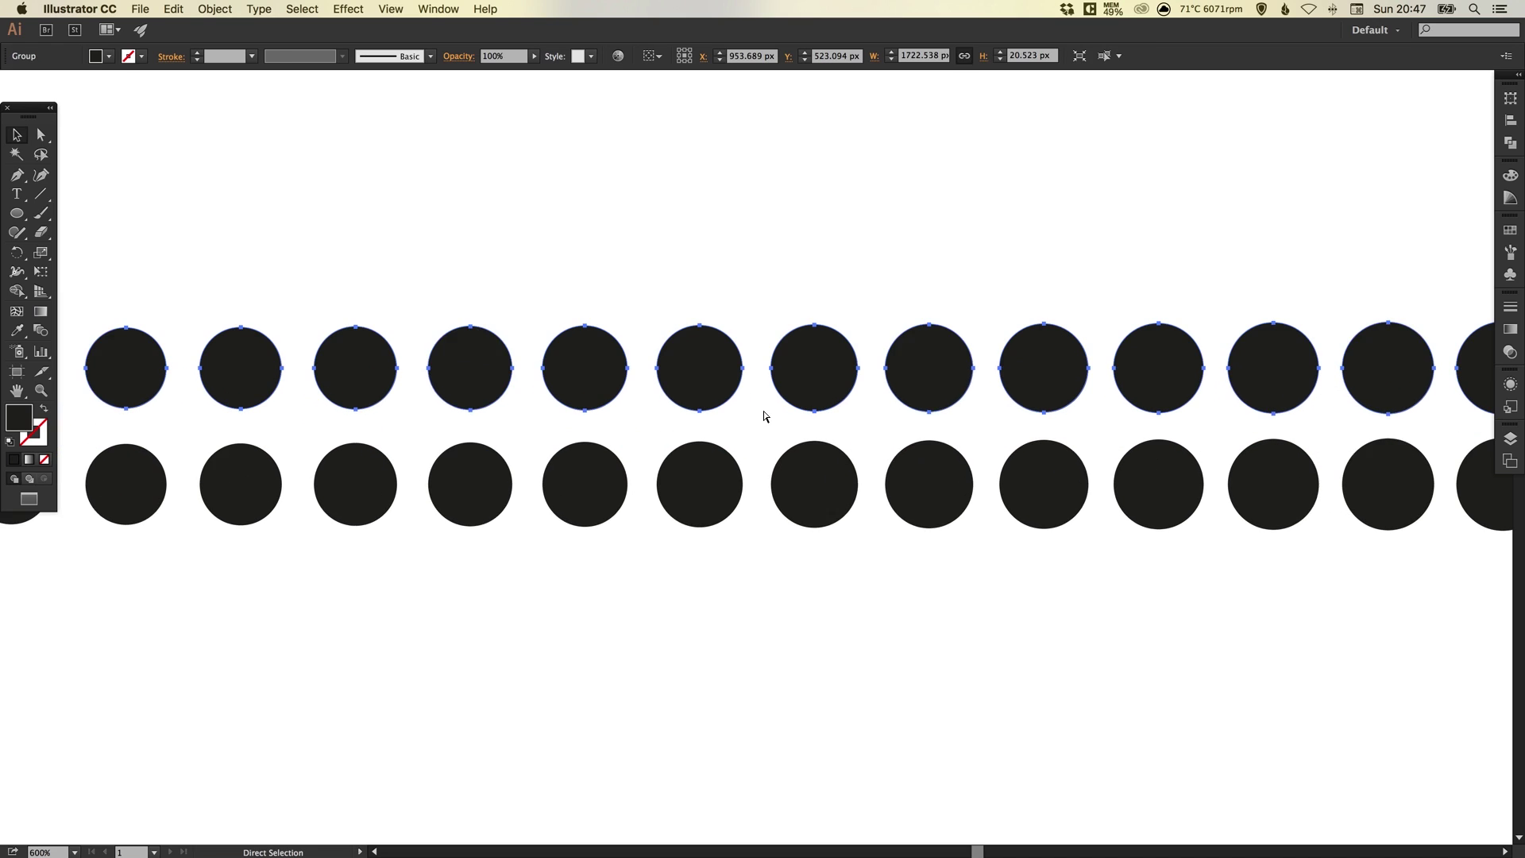
- Draw a small square above the rows and fill it red from the Swatches
{"action": "scroll", "coordinate": [727, 318], "scroll_direction": "left", "scroll_amount": 2}
{"action": "left_click", "coordinate": [658, 199]}
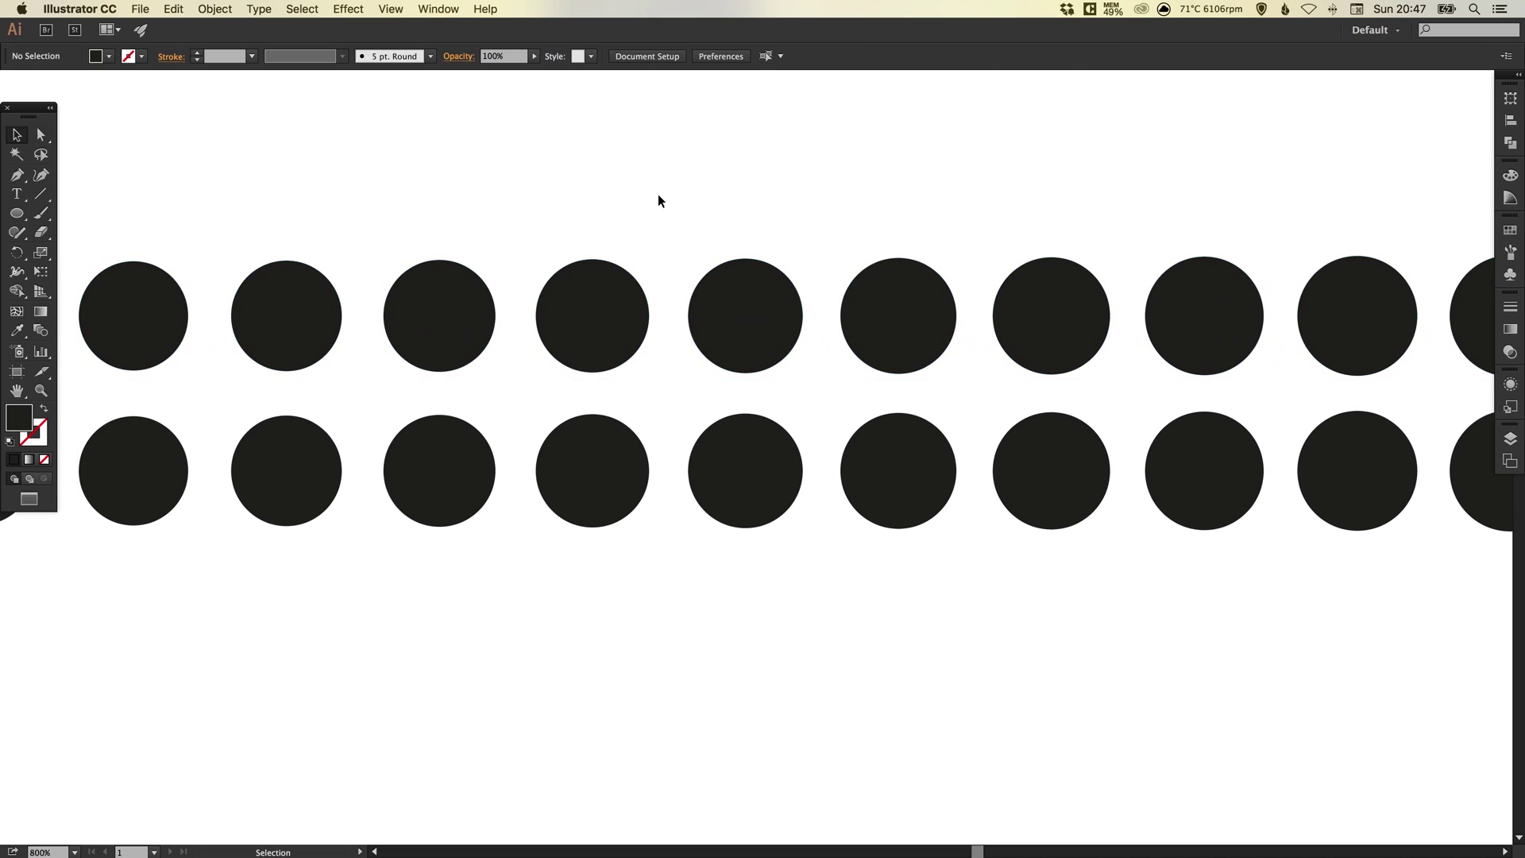
{"action": "left_click_drag", "start_coordinate": [16, 224], "coordinate": [48, 211]}
{"action": "left_click_drag", "start_coordinate": [426, 157], "coordinate": [461, 193]}
{"action": "key", "text": "v"}
{"action": "left_click", "coordinate": [1510, 231]}
{"action": "left_click", "coordinate": [1357, 264]}
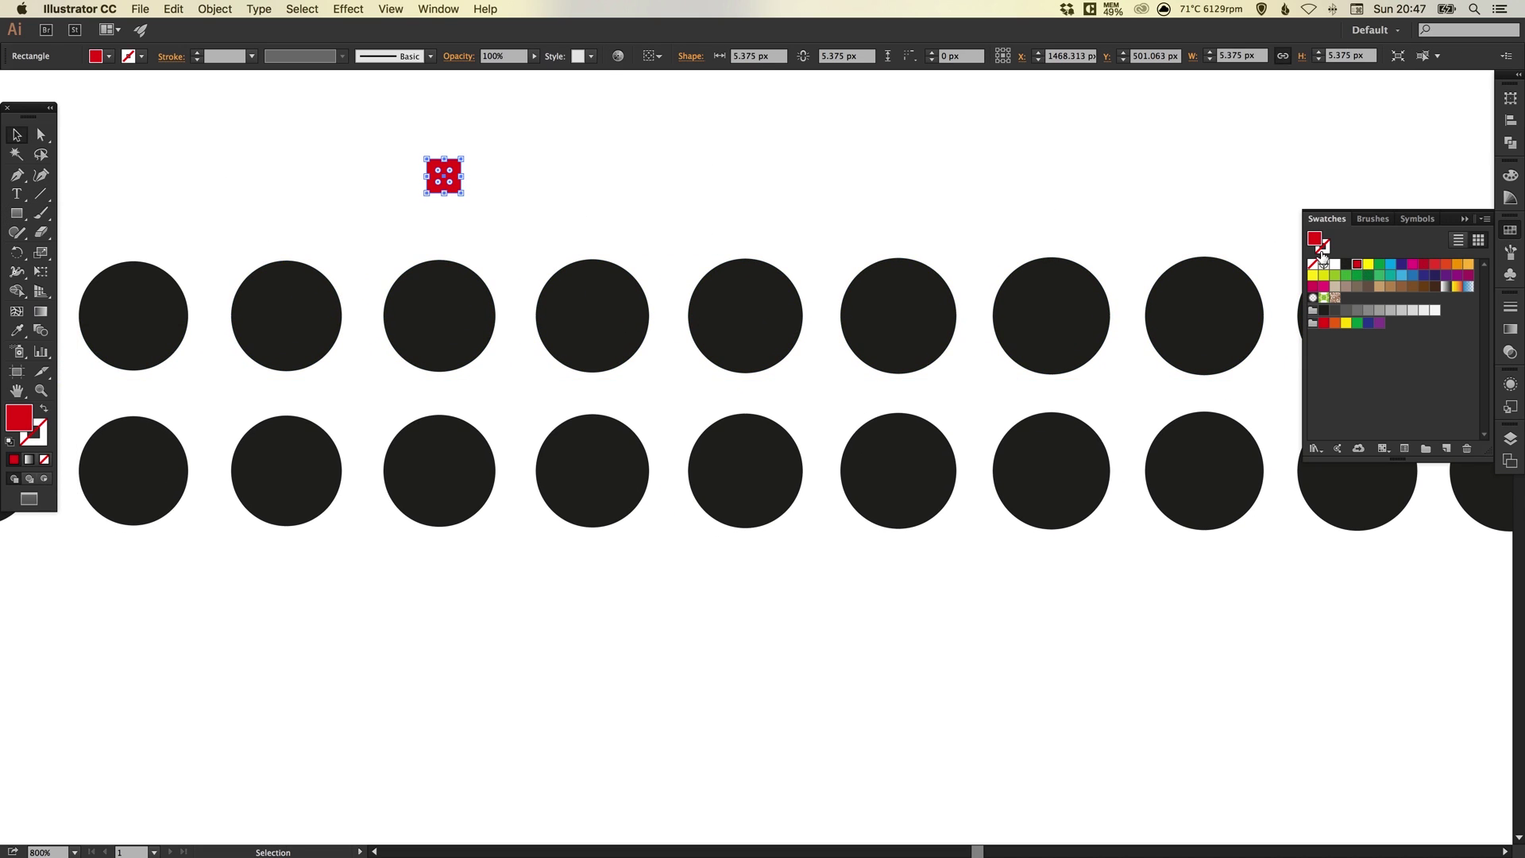
- Move the red square into a lower-row gap and copy it between the rows
{"action": "left_click", "coordinate": [467, 170]}
{"action": "left_click_drag", "start_coordinate": [446, 182], "coordinate": [745, 409]}
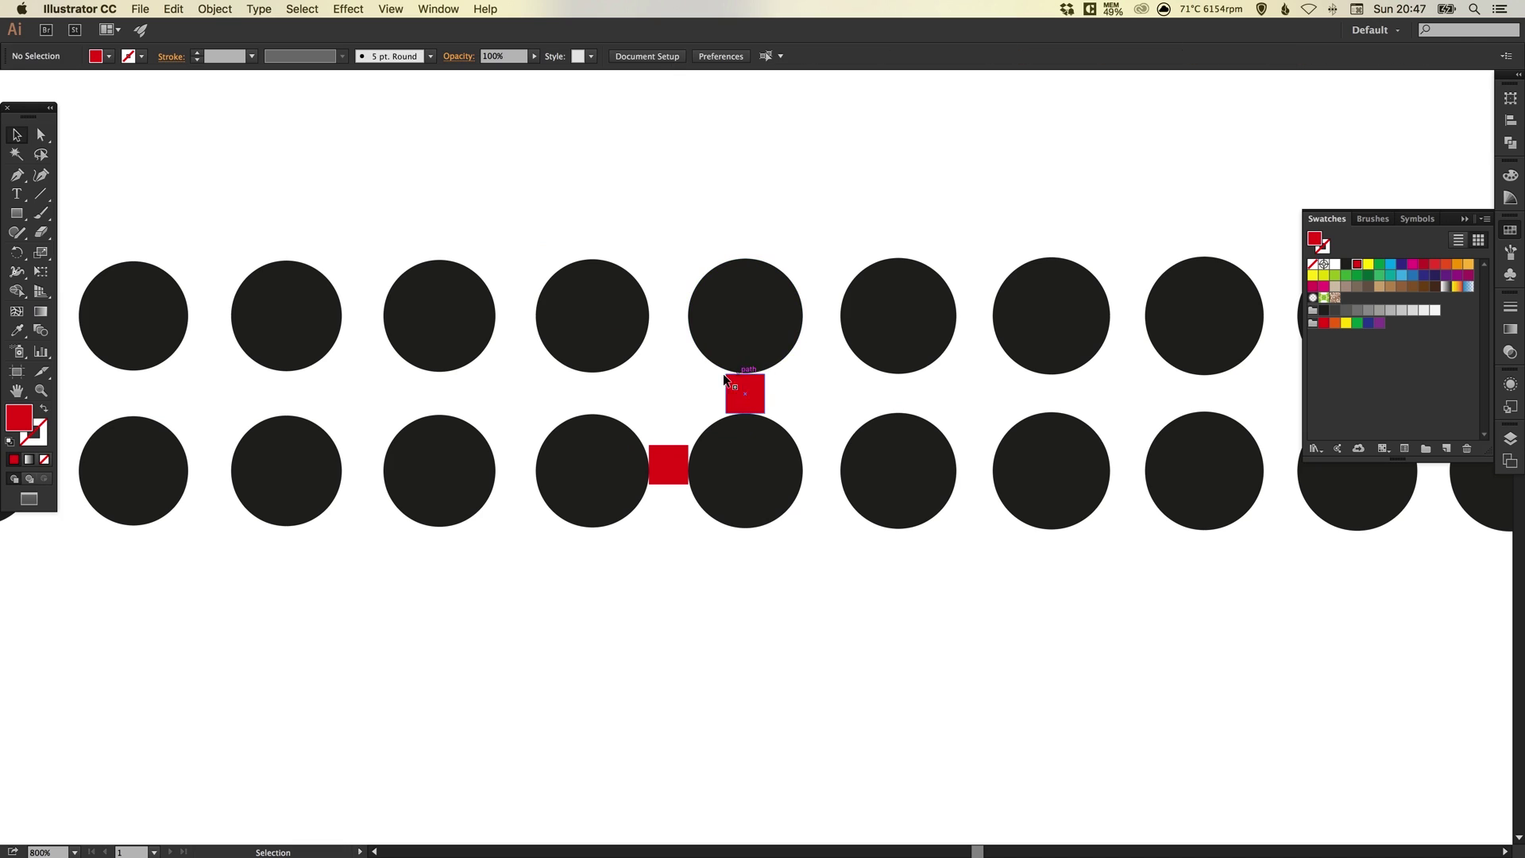
{"action": "key", "text": "z"}
{"action": "left_click_drag", "start_coordinate": [687, 316], "coordinate": [814, 450]}
{"action": "key", "text": "v"}
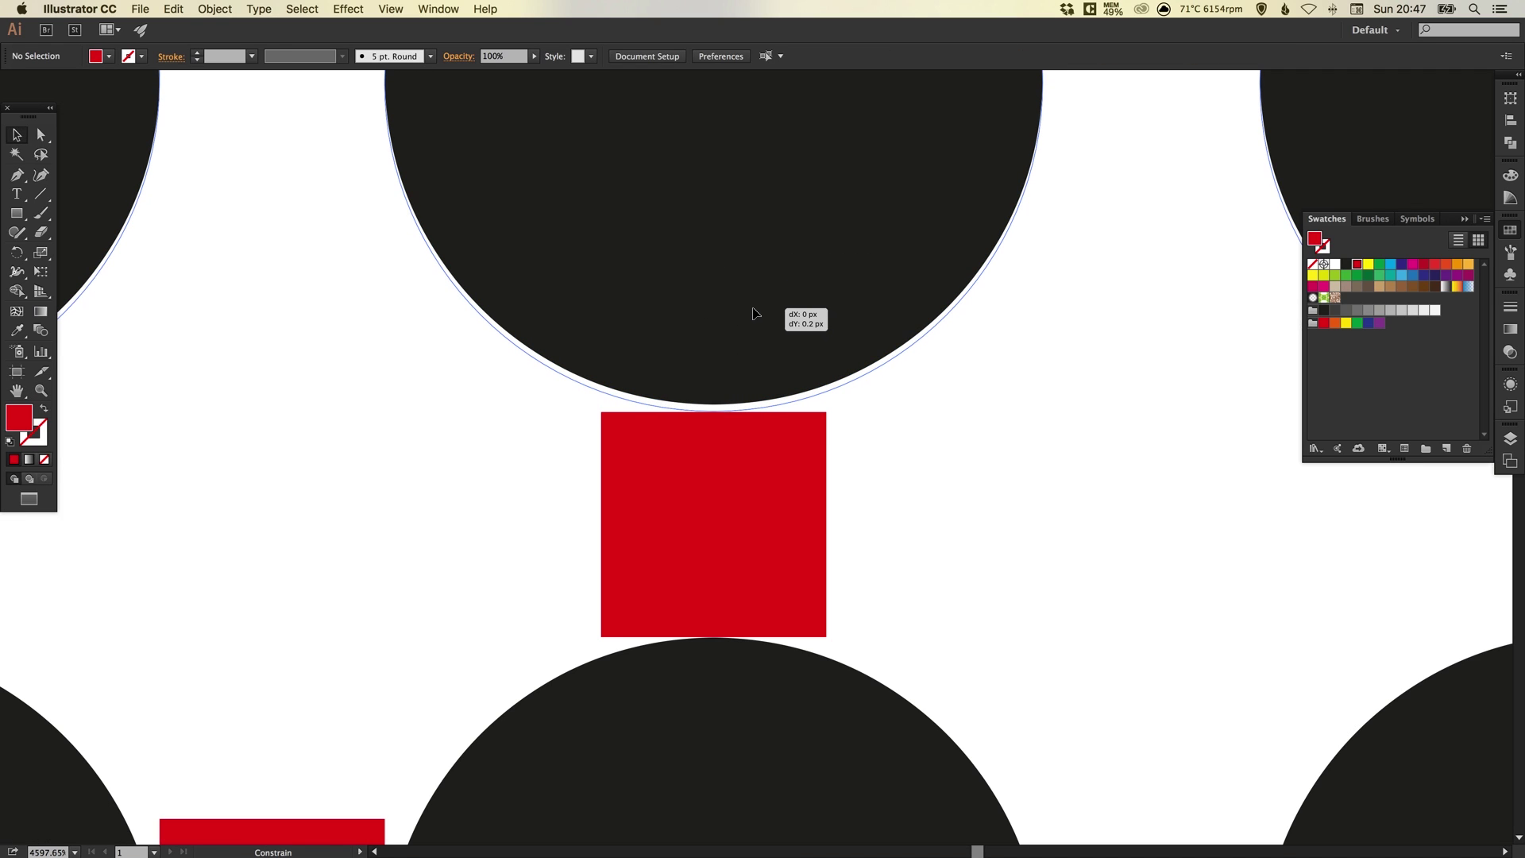
{"action": "left_click", "coordinate": [767, 317]}
{"action": "key", "text": "super+shift+a"}
{"action": "key", "text": "super+minus"}
{"action": "key", "text": "super+minus"}
{"action": "key", "text": "super+minus"}
{"action": "key", "text": "super+minus"}
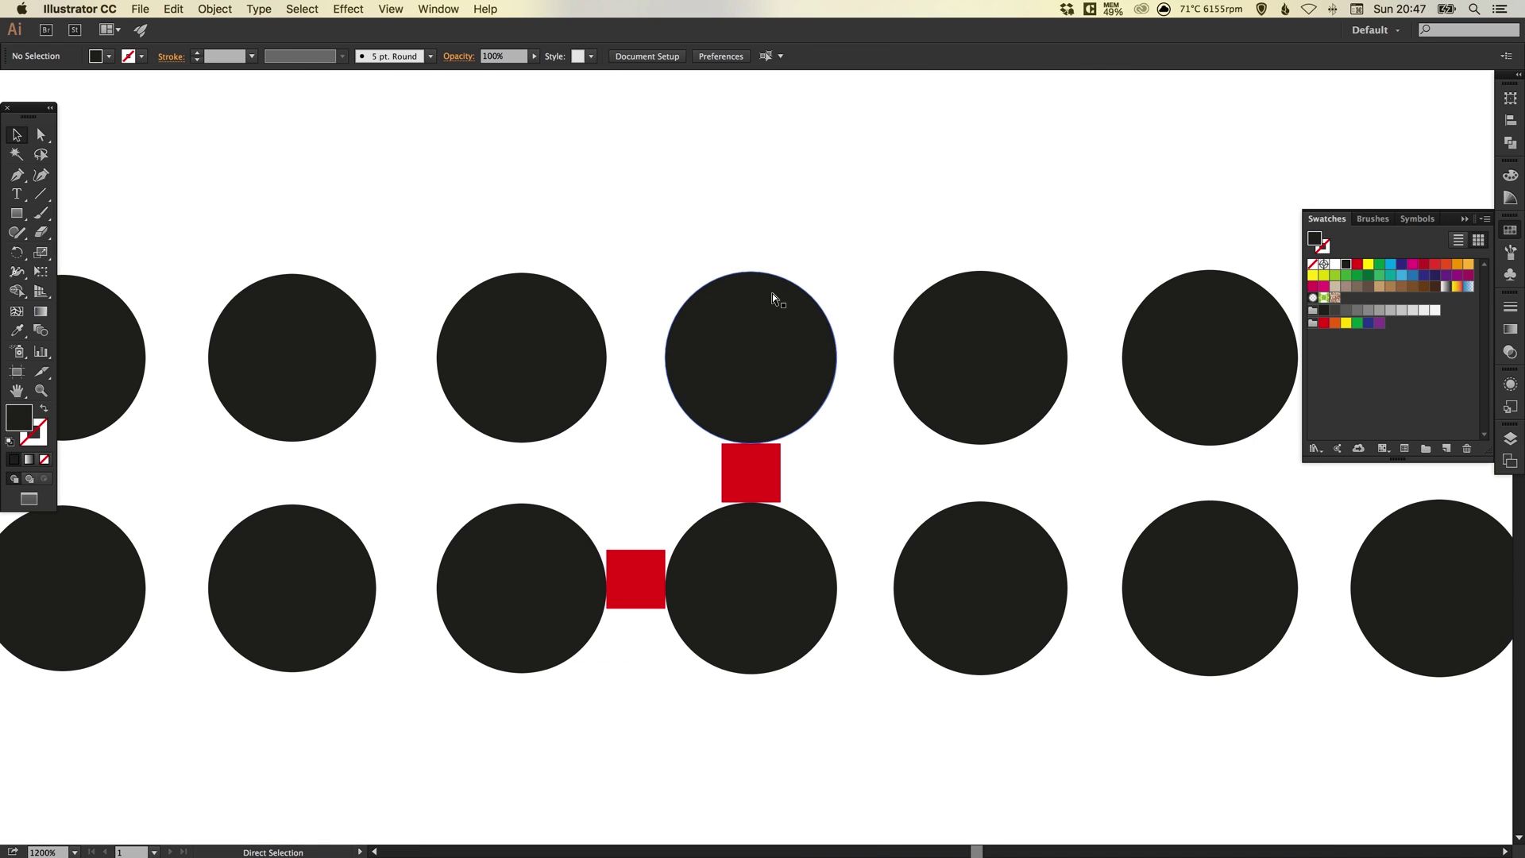
- Delete the extra red square between the rows, keeping the one in the lower row
{"action": "scroll", "coordinate": [835, 410], "scroll_direction": "left", "scroll_amount": 2}
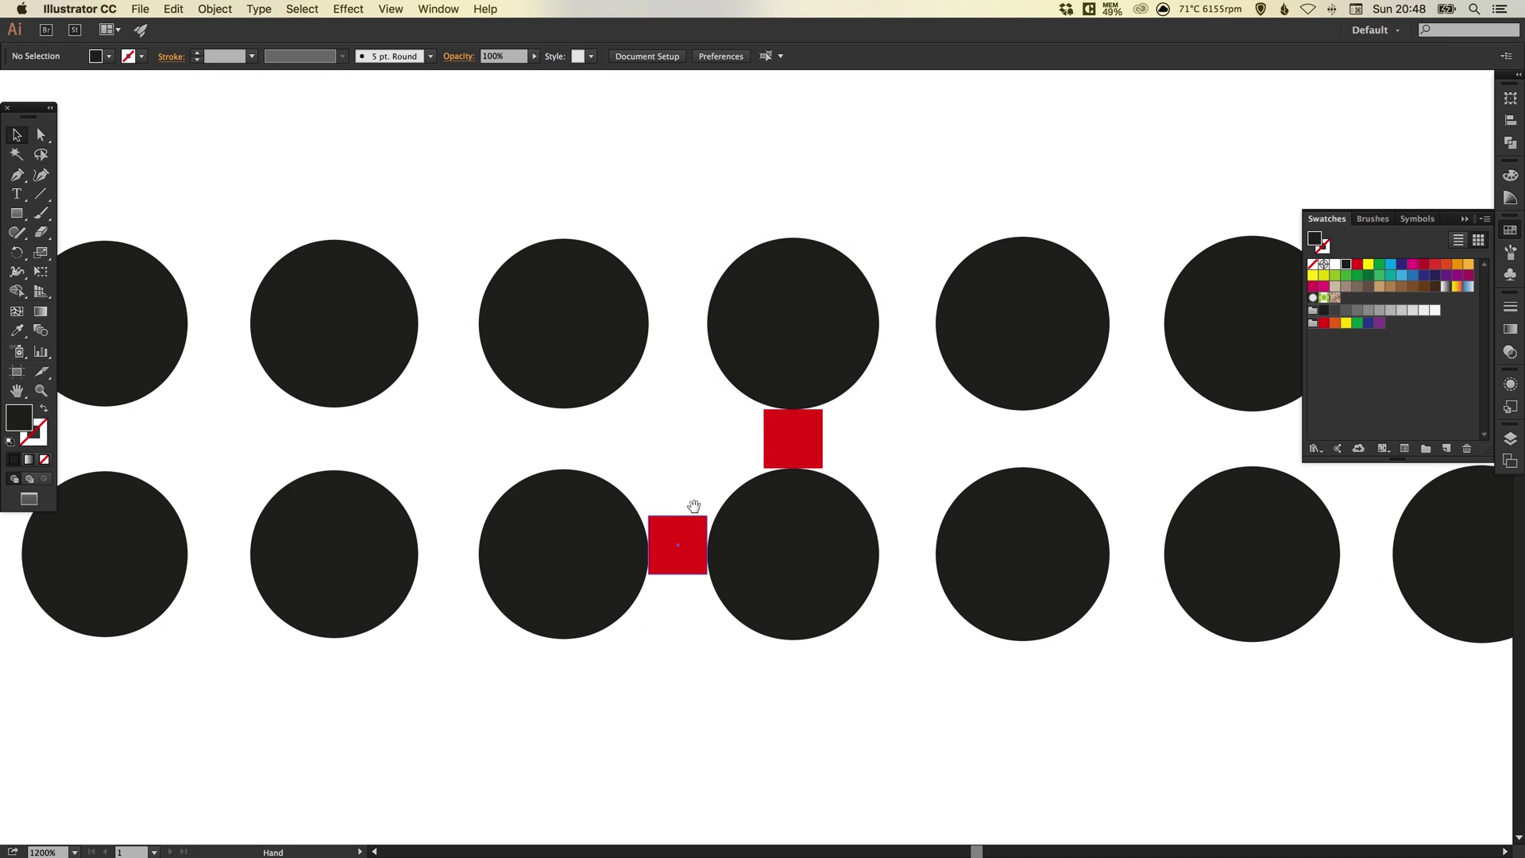
{"action": "left_click", "coordinate": [720, 556]}
{"action": "left_click", "coordinate": [817, 467]}
{"action": "key", "text": "Delete"}
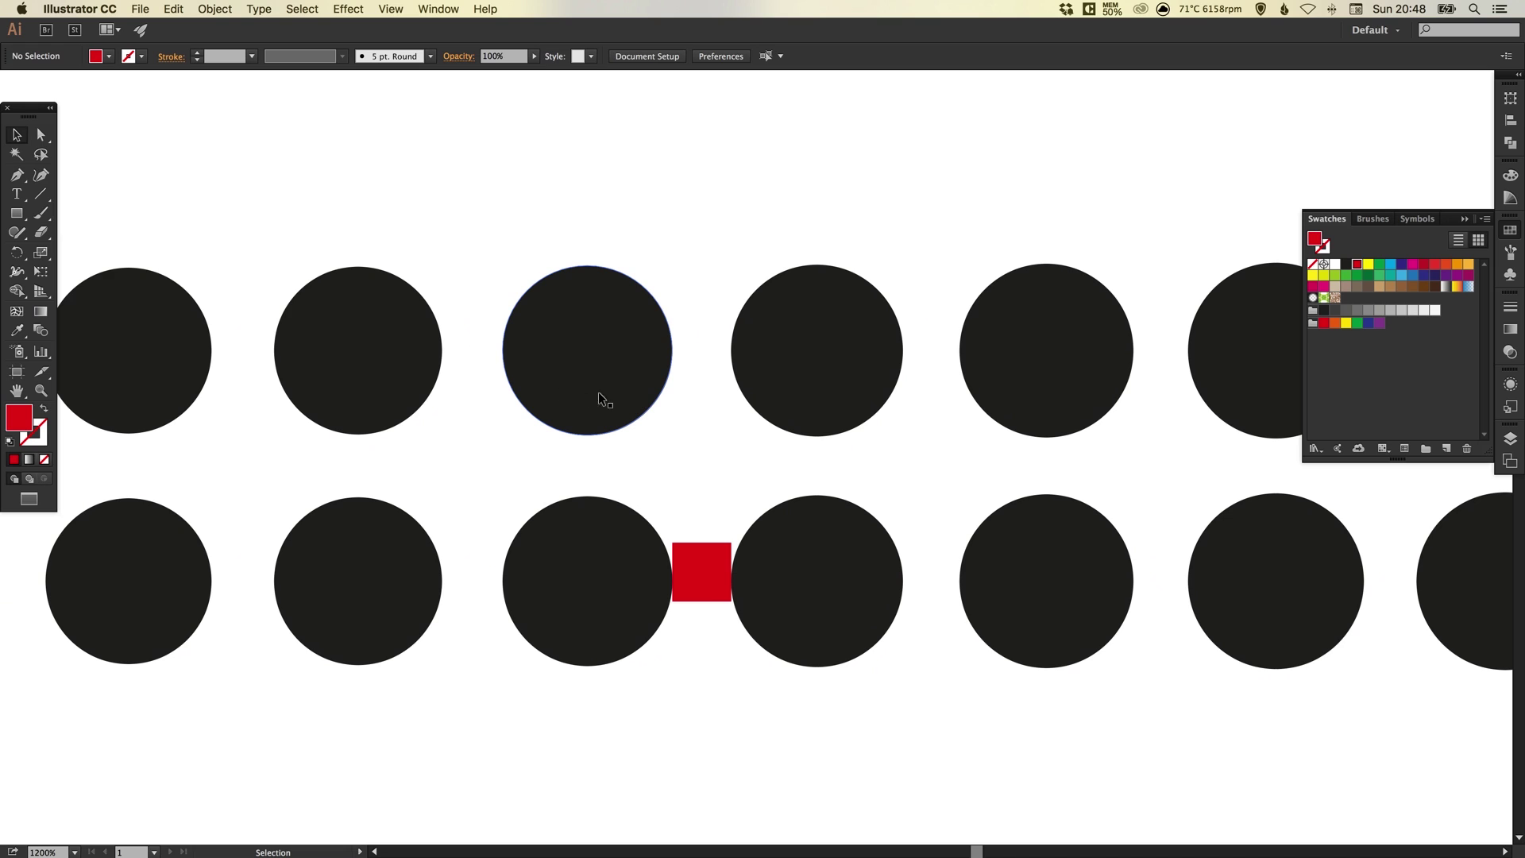
- Shift the upper row right by half a spacing and check row distance with the red square
{"action": "left_click_drag", "start_coordinate": [600, 401], "coordinate": [716, 415]}
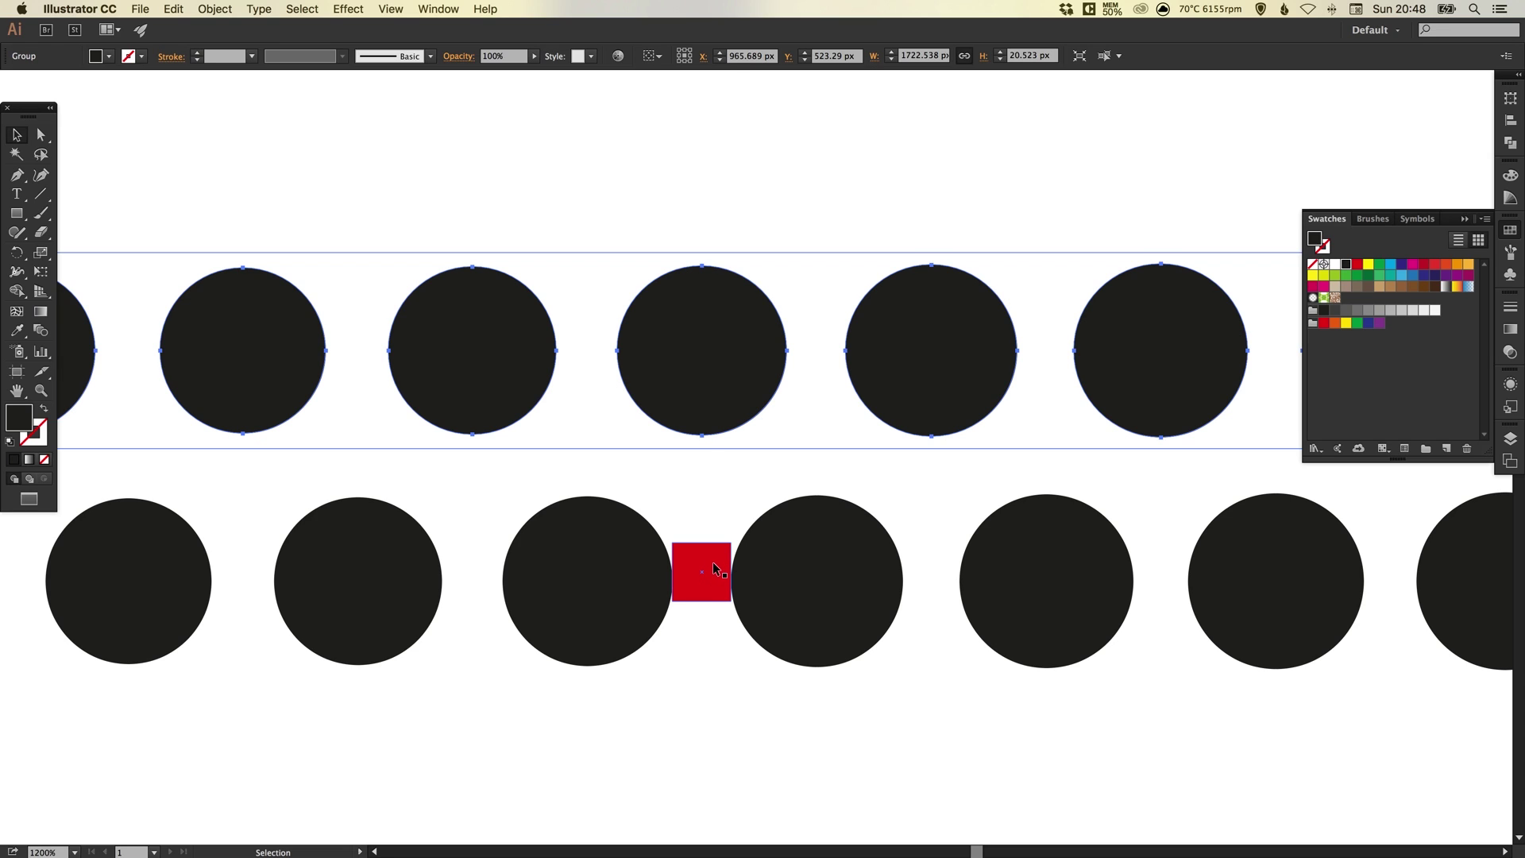
{"action": "left_click_drag", "start_coordinate": [715, 568], "coordinate": [716, 462]}
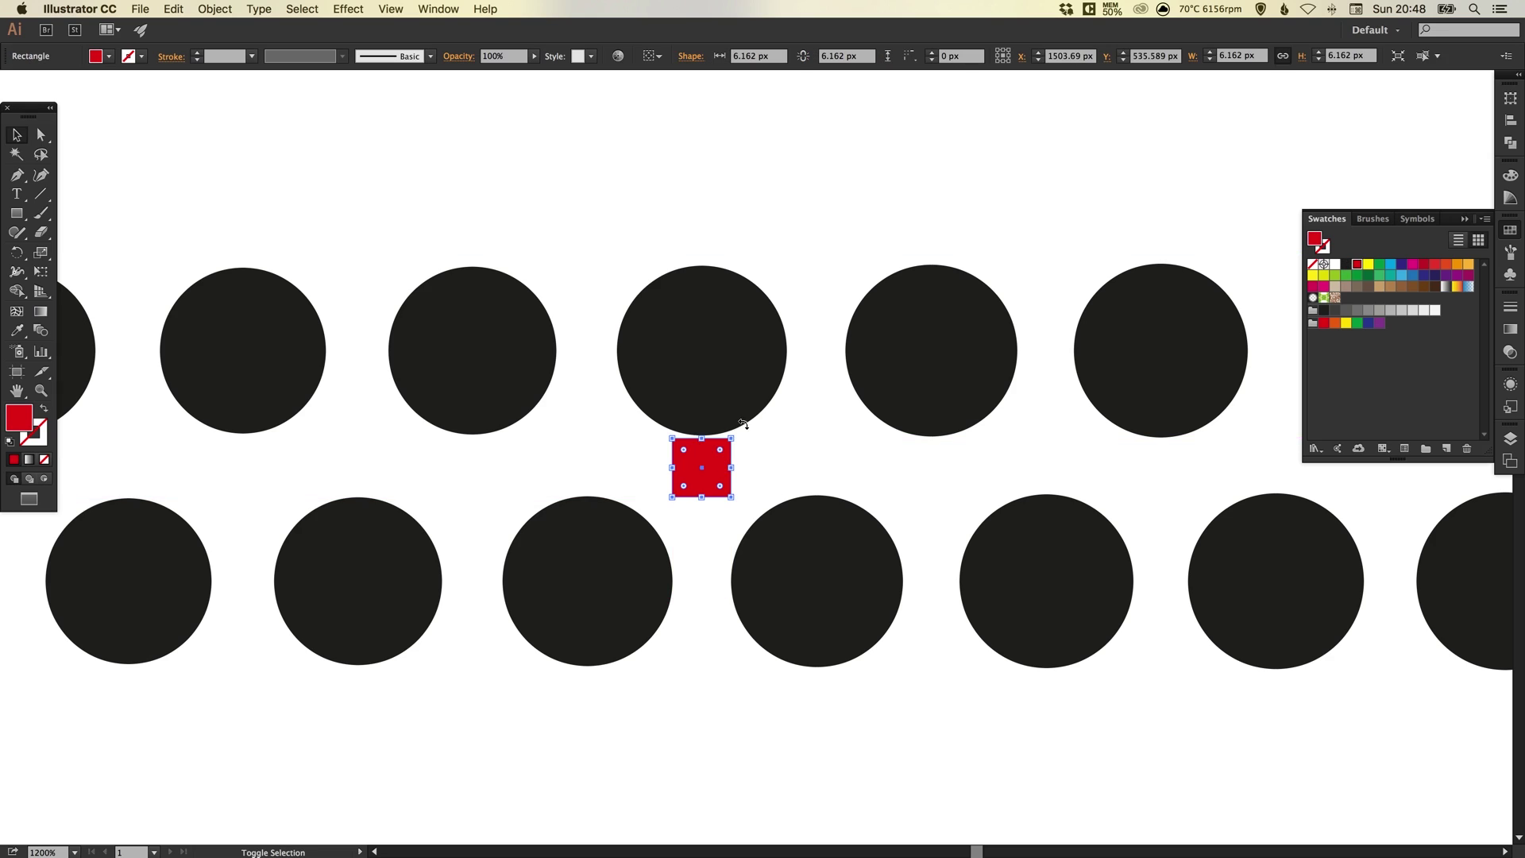
{"action": "left_click", "coordinate": [745, 344]}
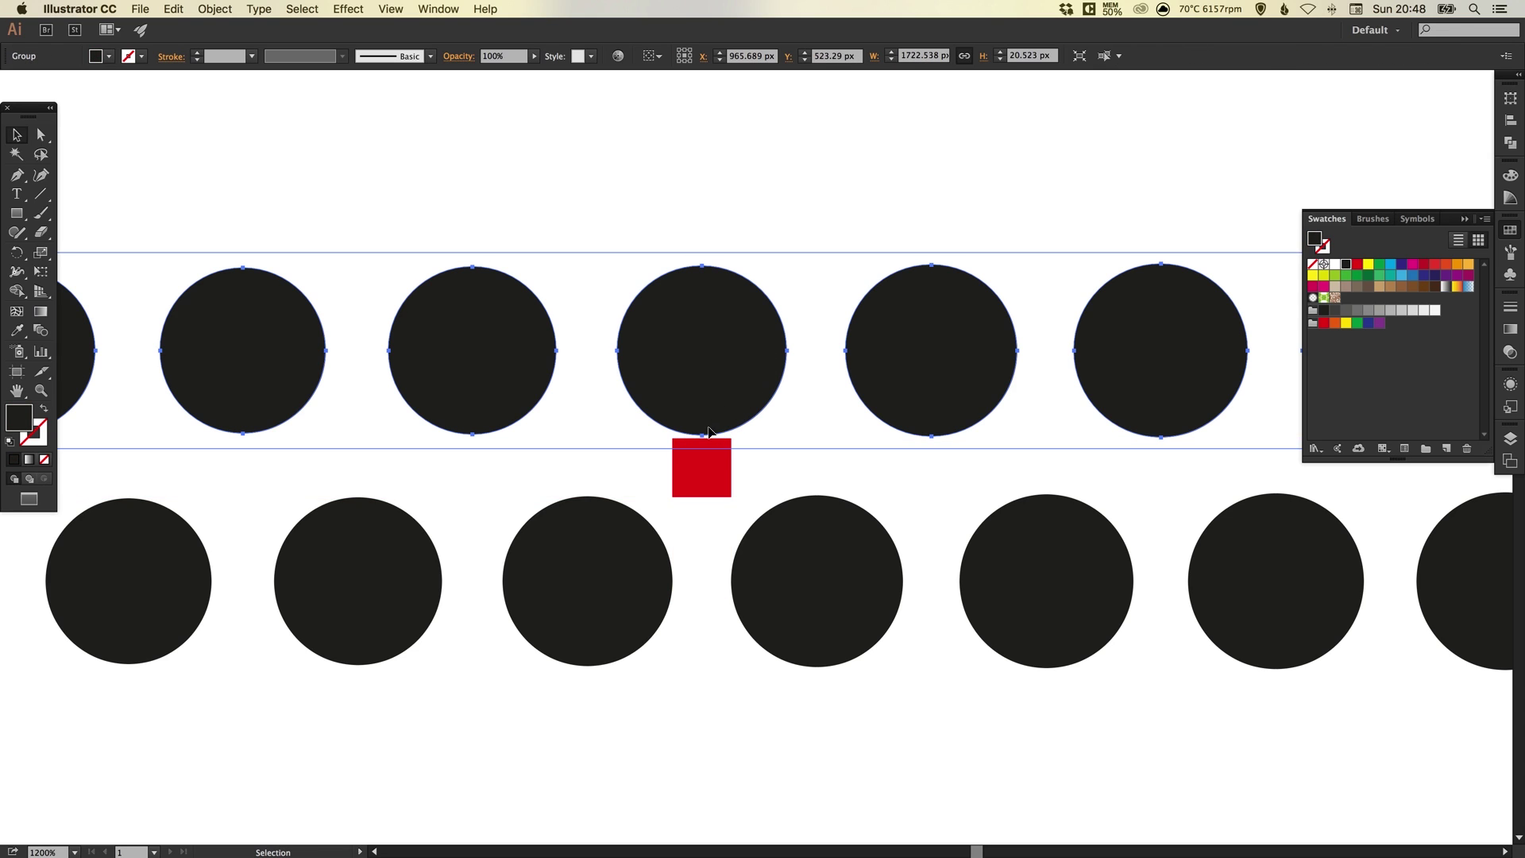
{"action": "scroll", "coordinate": [709, 401], "scroll_direction": "up", "scroll_amount": 5}
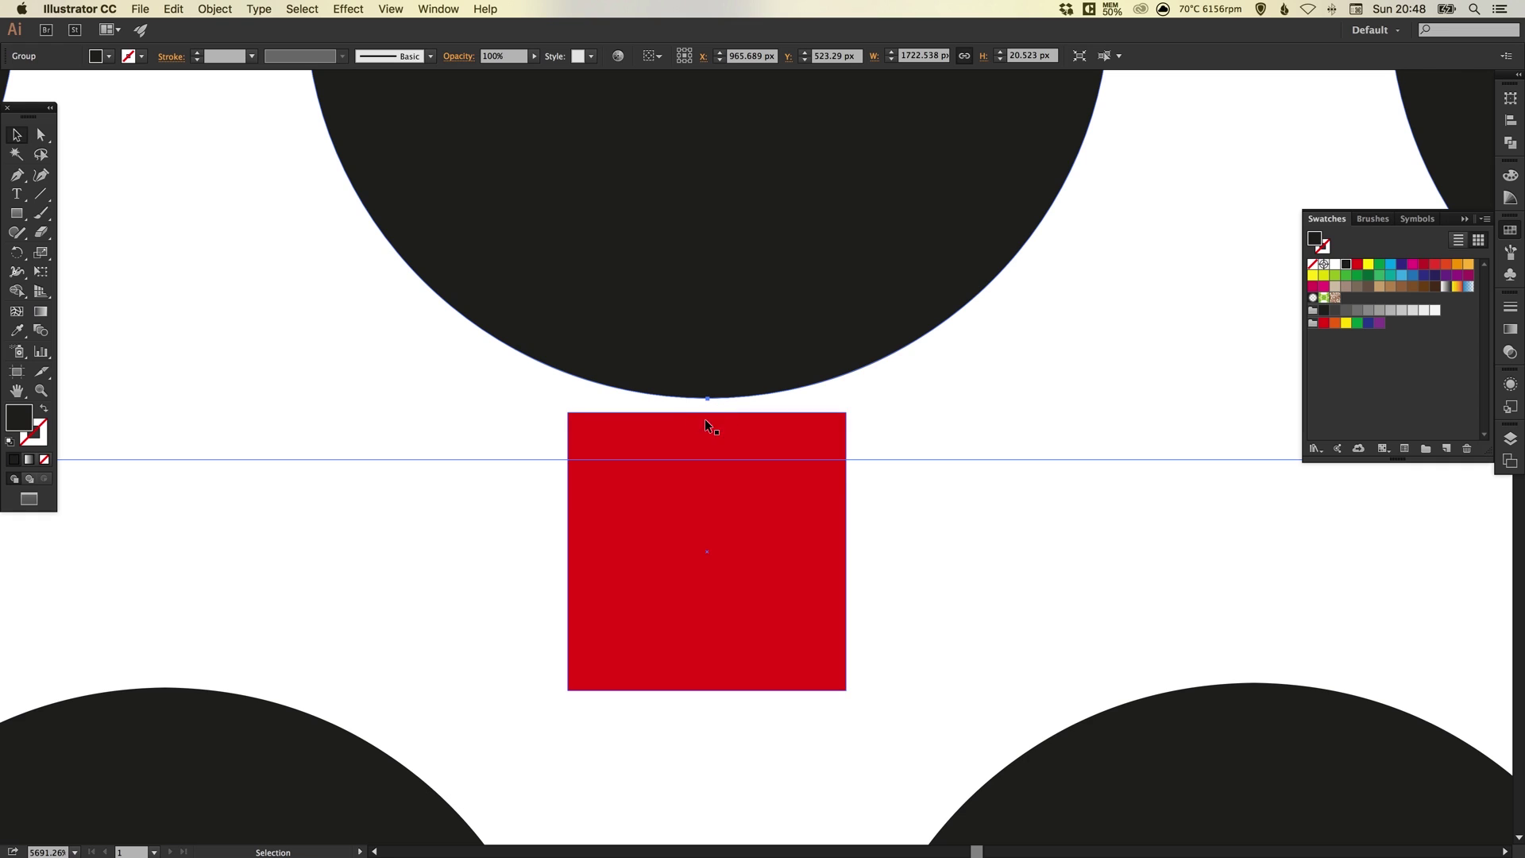
- Remove the red spacer square and zoom out to see both full rows
{"action": "left_click", "coordinate": [714, 508]}
{"action": "key", "text": "super+x"}
{"action": "key", "text": "super+minus"}
{"action": "key", "text": "super+minus"}
{"action": "key", "text": "super+minus"}
{"action": "key", "text": "super+minus"}
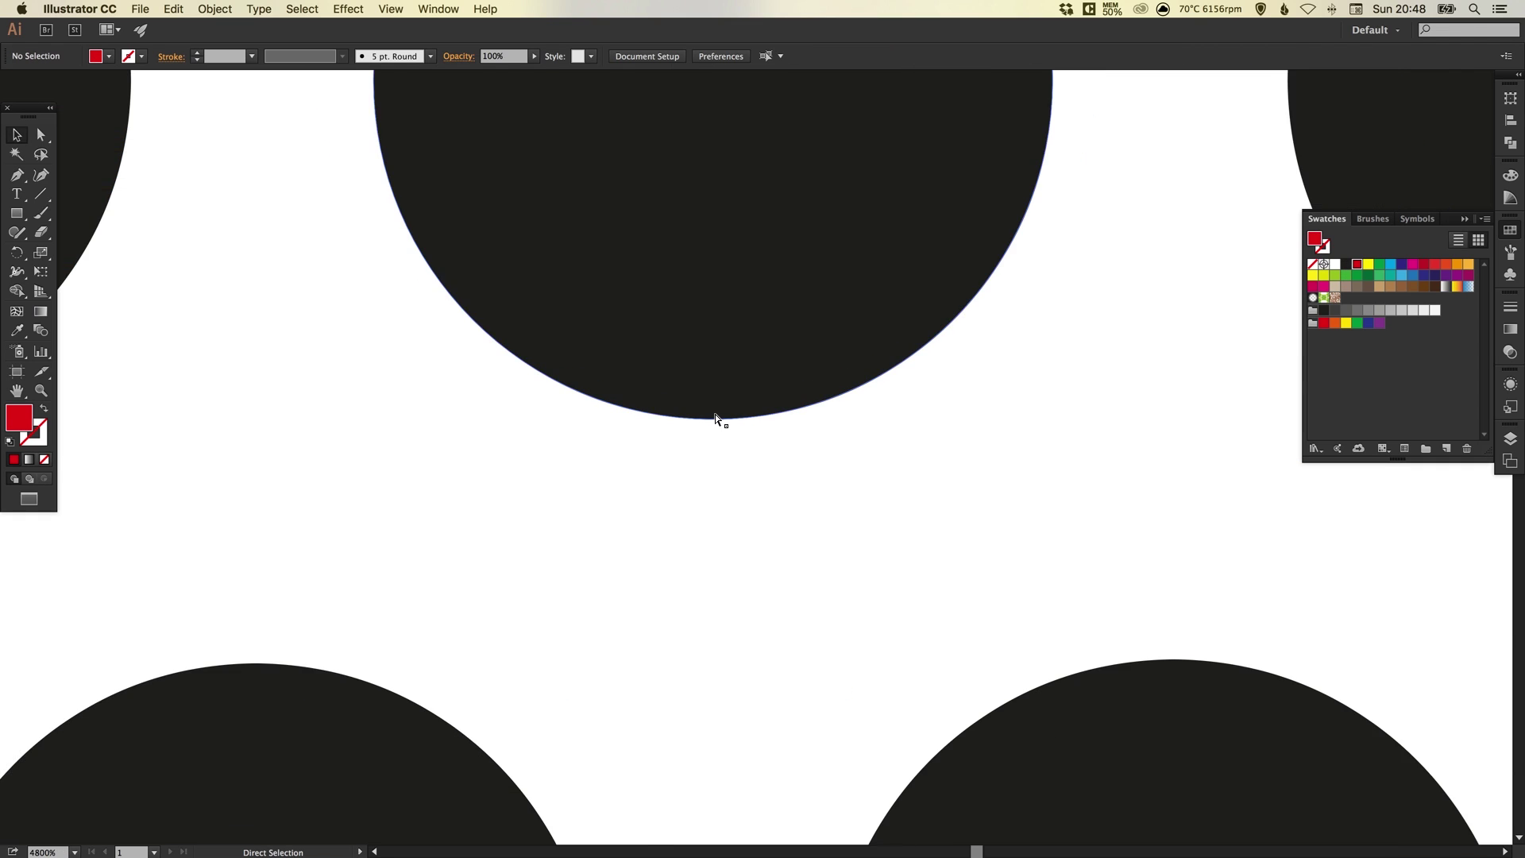
{"action": "key", "text": "super+minus"}
{"action": "key", "text": "super+minus"}
{"action": "key", "text": "super+minus"}
{"action": "key", "text": "super+minus"}
{"action": "key", "text": "super+minus"}
{"action": "key", "text": "super+minus"}
{"action": "key", "text": "super+minus"}
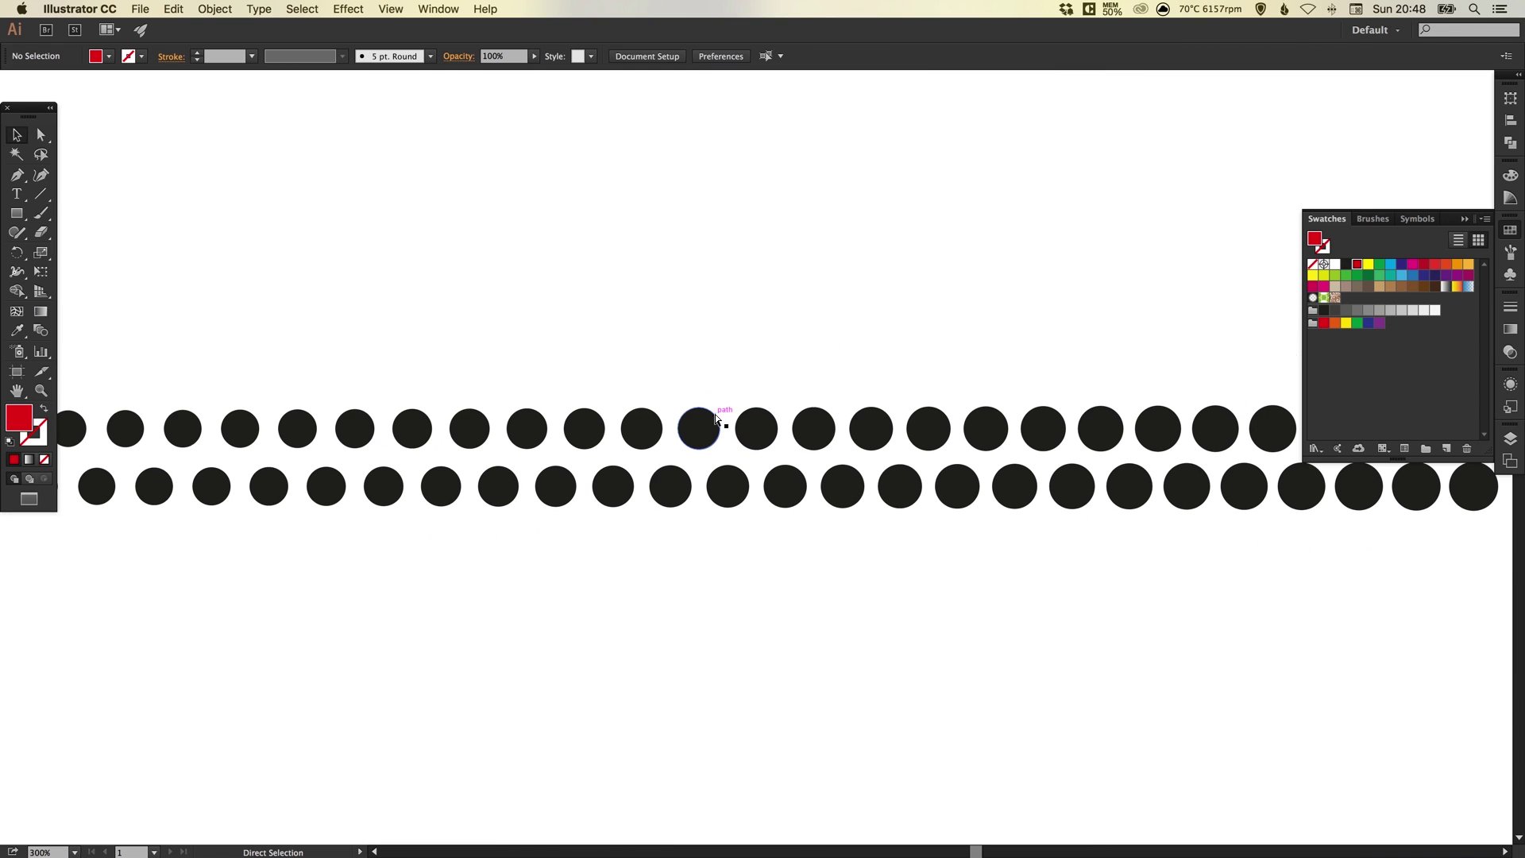
- Alt-drag a copy of both staggered rows upward, two rows higher than the originals
{"action": "left_click", "coordinate": [1509, 229]}
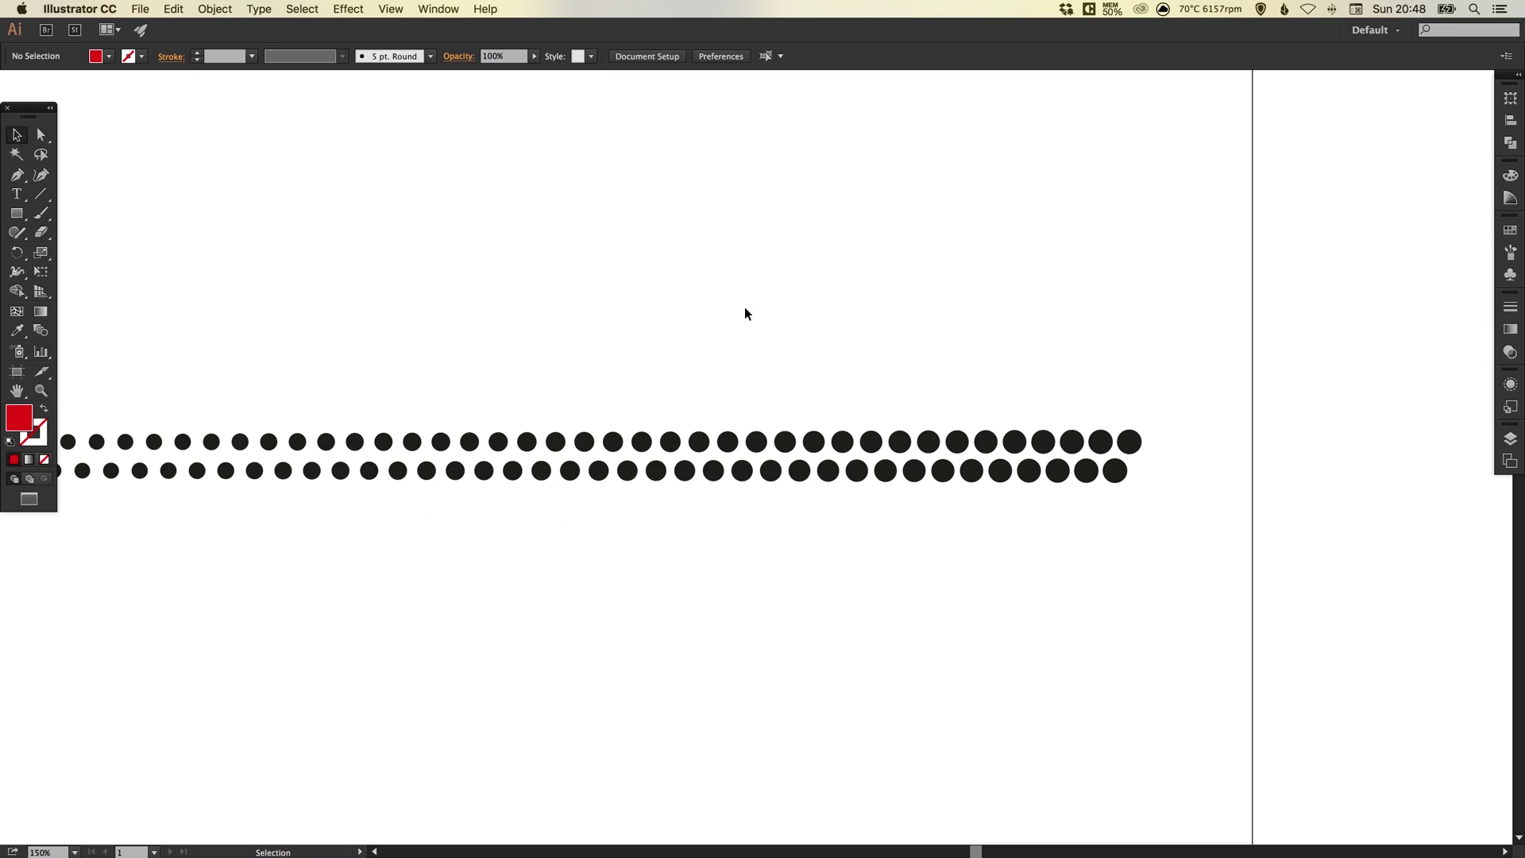
{"action": "key", "text": "z"}
{"action": "left_click_drag", "start_coordinate": [560, 307], "coordinate": [847, 548]}
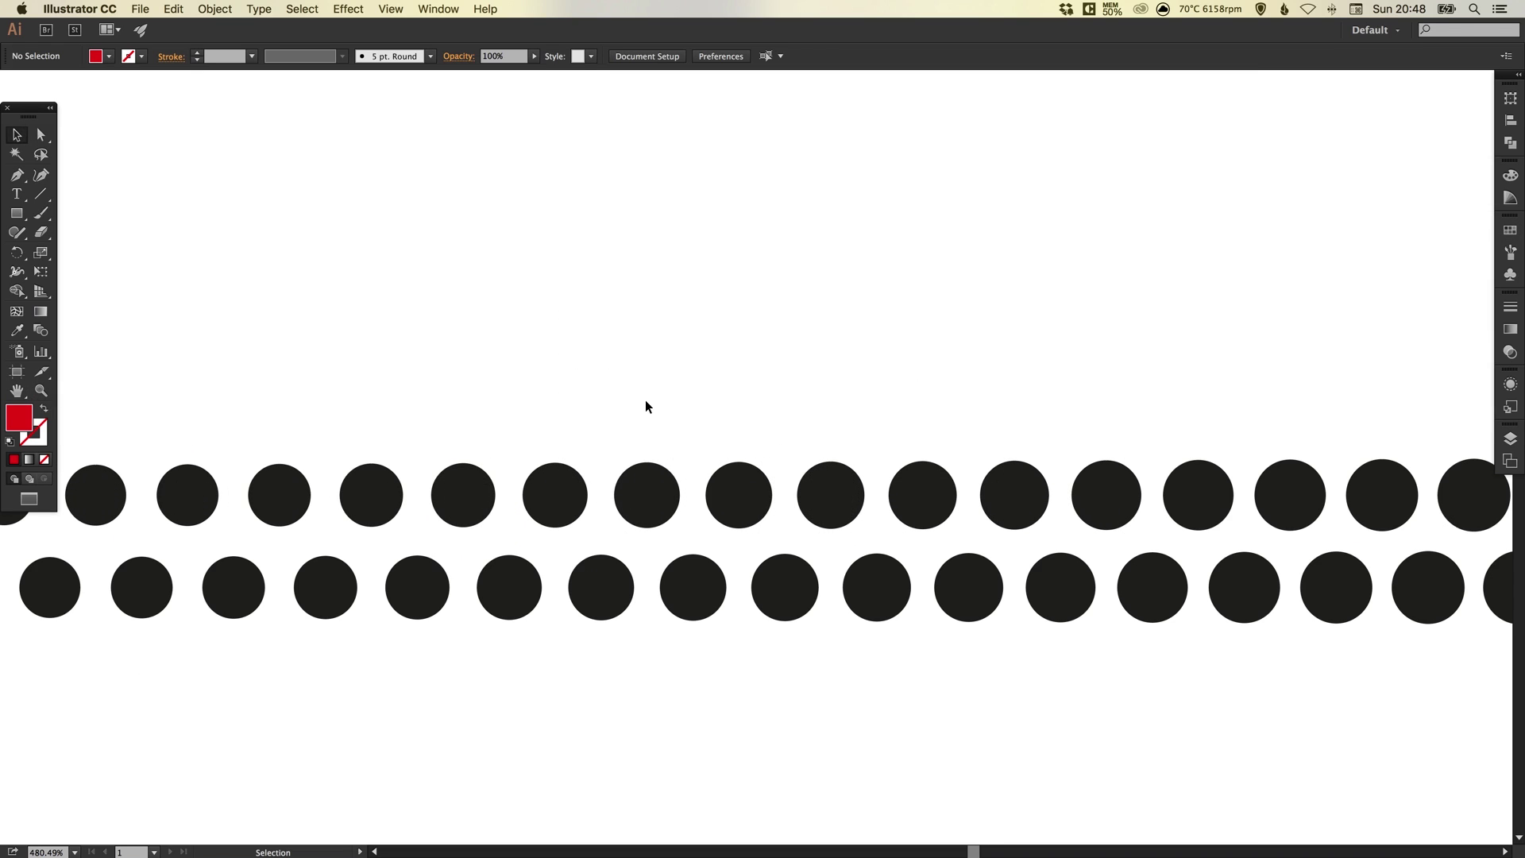
{"action": "left_click_drag", "start_coordinate": [645, 398], "coordinate": [733, 345]}
{"action": "left_click_drag", "start_coordinate": [472, 354], "coordinate": [687, 567]}
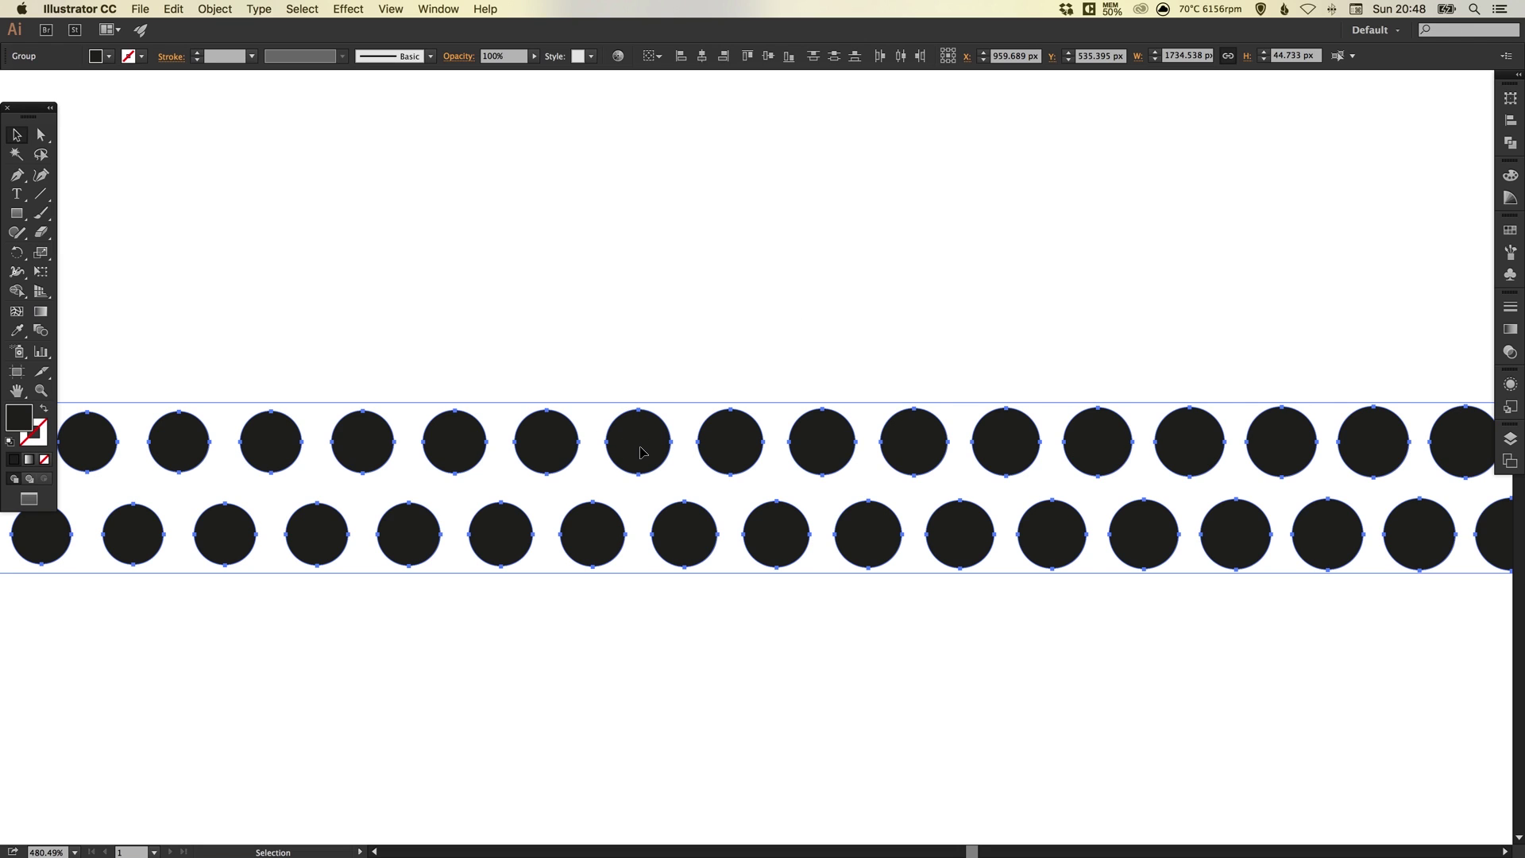
{"action": "left_click_drag", "start_coordinate": [642, 452], "coordinate": [653, 263]}
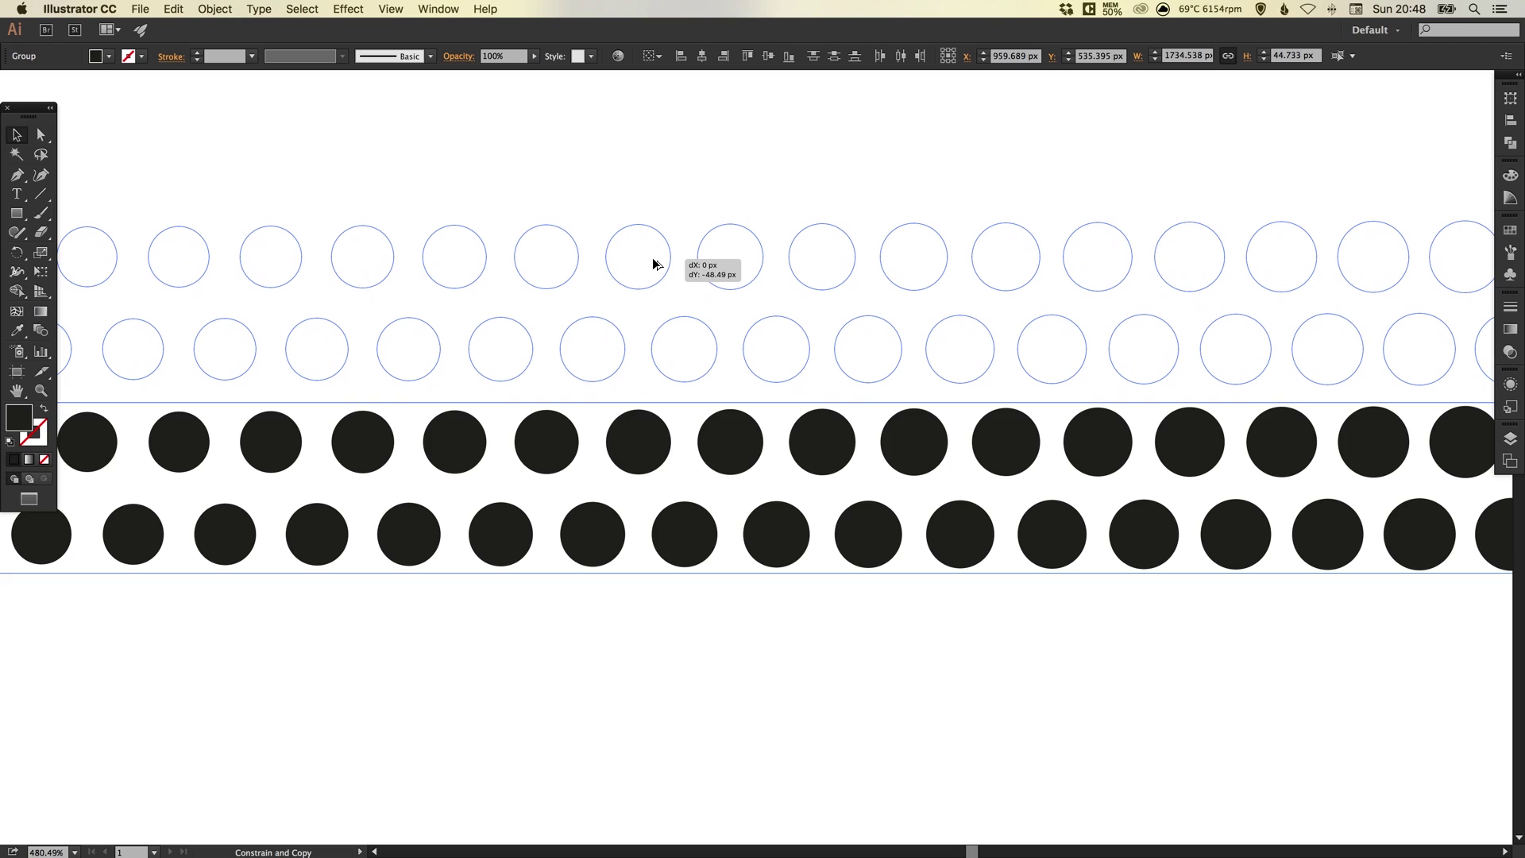
{"action": "left_click_drag", "start_coordinate": [653, 263], "coordinate": [649, 259]}
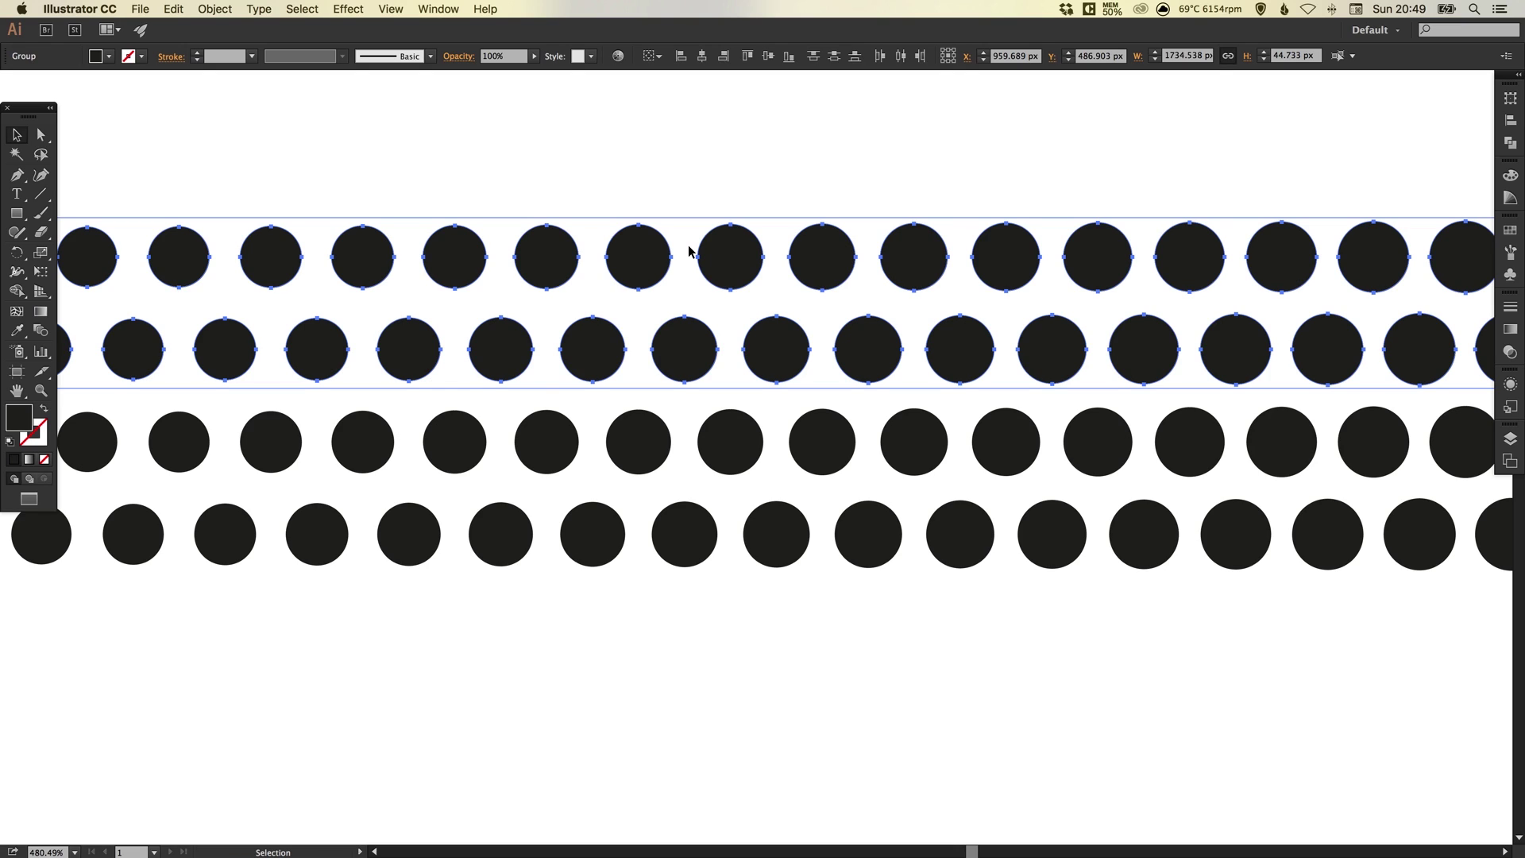
- Repeat the transform with Ctrl+D for two more rows and fit the artboard in view
{"action": "key", "text": "a"}
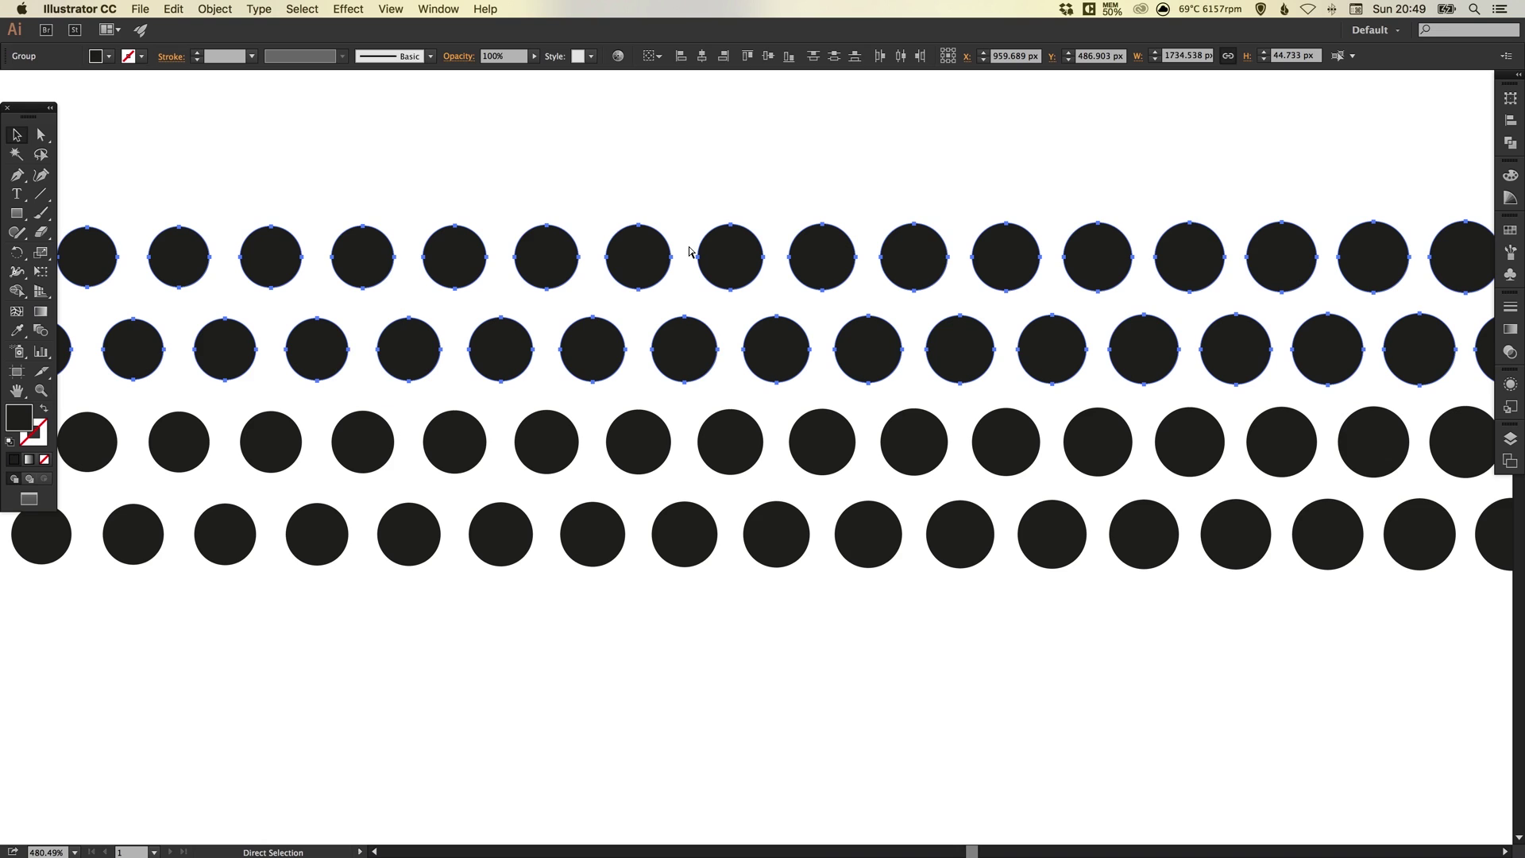
{"action": "key", "text": "super+d"}
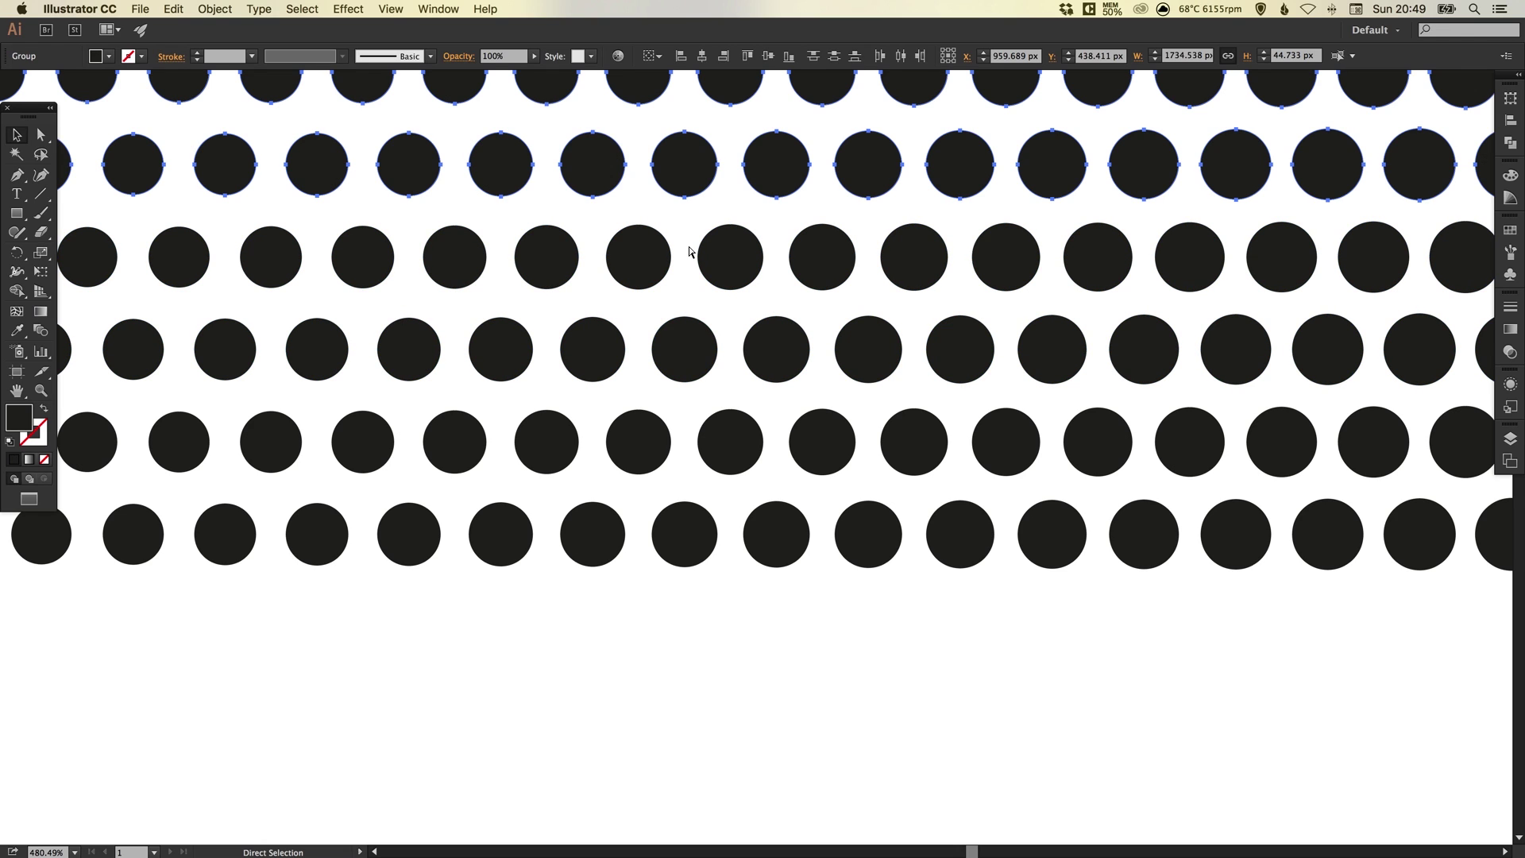
{"action": "key", "text": "super+minus"}
{"action": "key", "text": "super+minus"}
{"action": "key", "text": "super+0"}
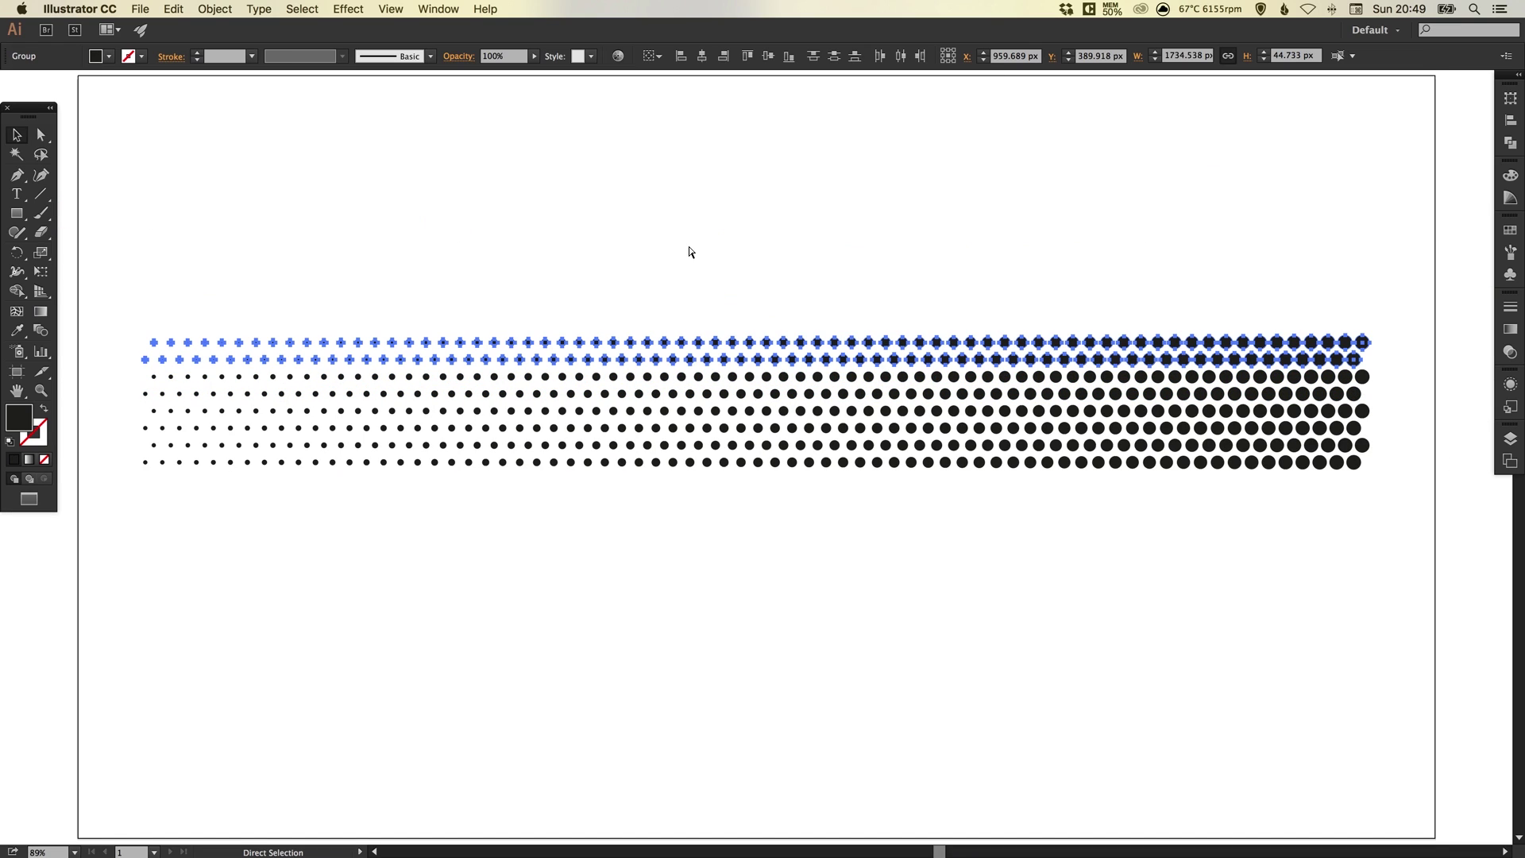
- Repeat the copy once more with Ctrl+D, bringing the grid to ten rows
{"action": "key", "text": "super+d"}
{"action": "left_click", "coordinate": [798, 236]}
{"action": "left_click_drag", "start_coordinate": [802, 254], "coordinate": [803, 336]}
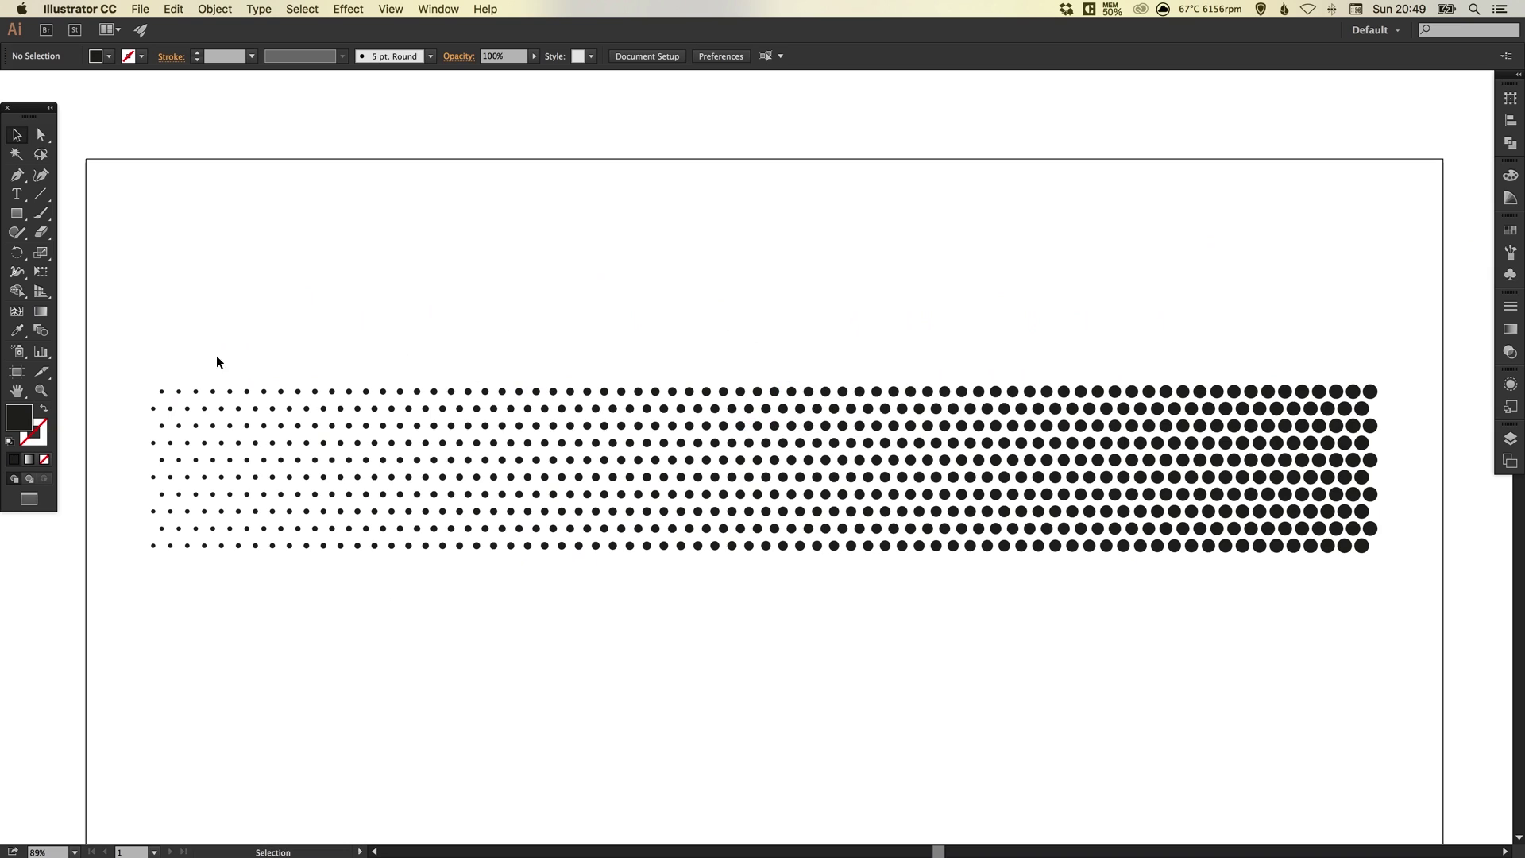
- Select the entire dot grid and move it down to centre it vertically on the artboard
{"action": "left_click_drag", "start_coordinate": [220, 340], "coordinate": [1408, 637]}
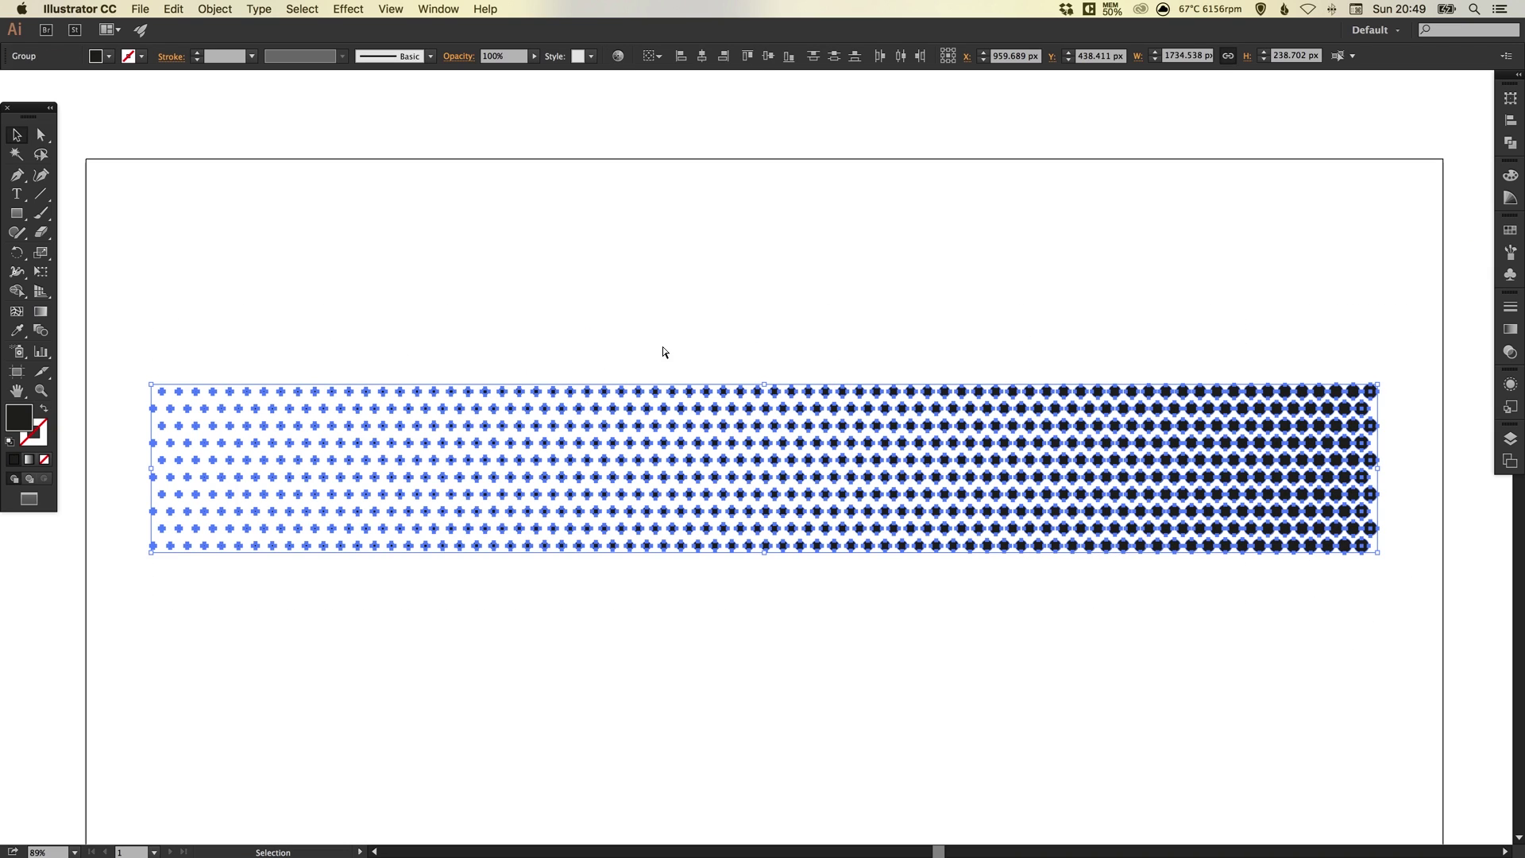
{"action": "key", "text": "a"}
{"action": "scroll", "coordinate": [577, 258], "scroll_direction": "down", "scroll_amount": 3}
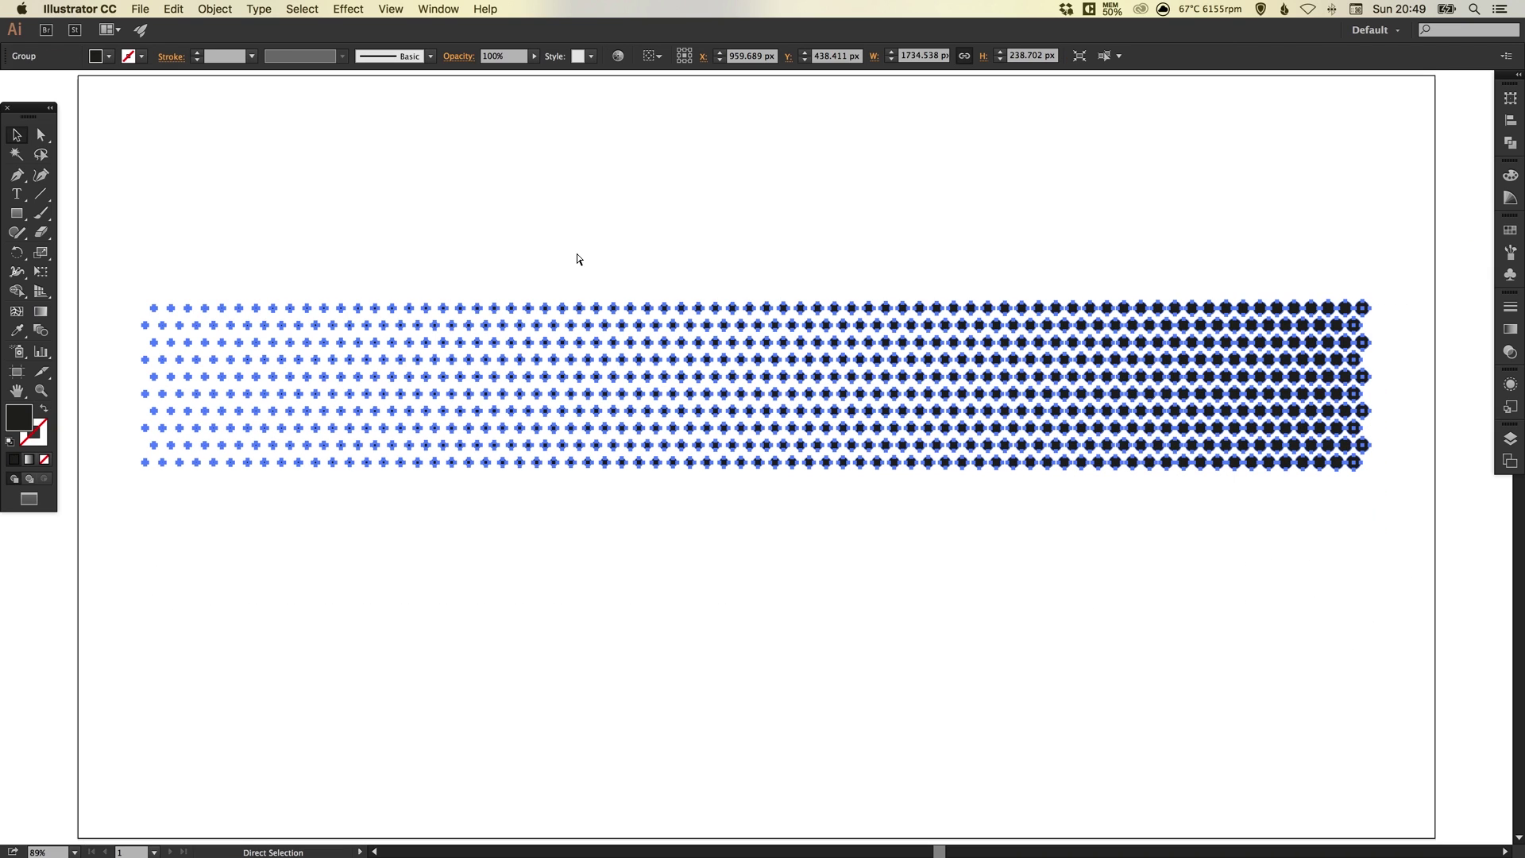
{"action": "key", "text": "v"}
{"action": "left_click_drag", "start_coordinate": [702, 343], "coordinate": [700, 407]}
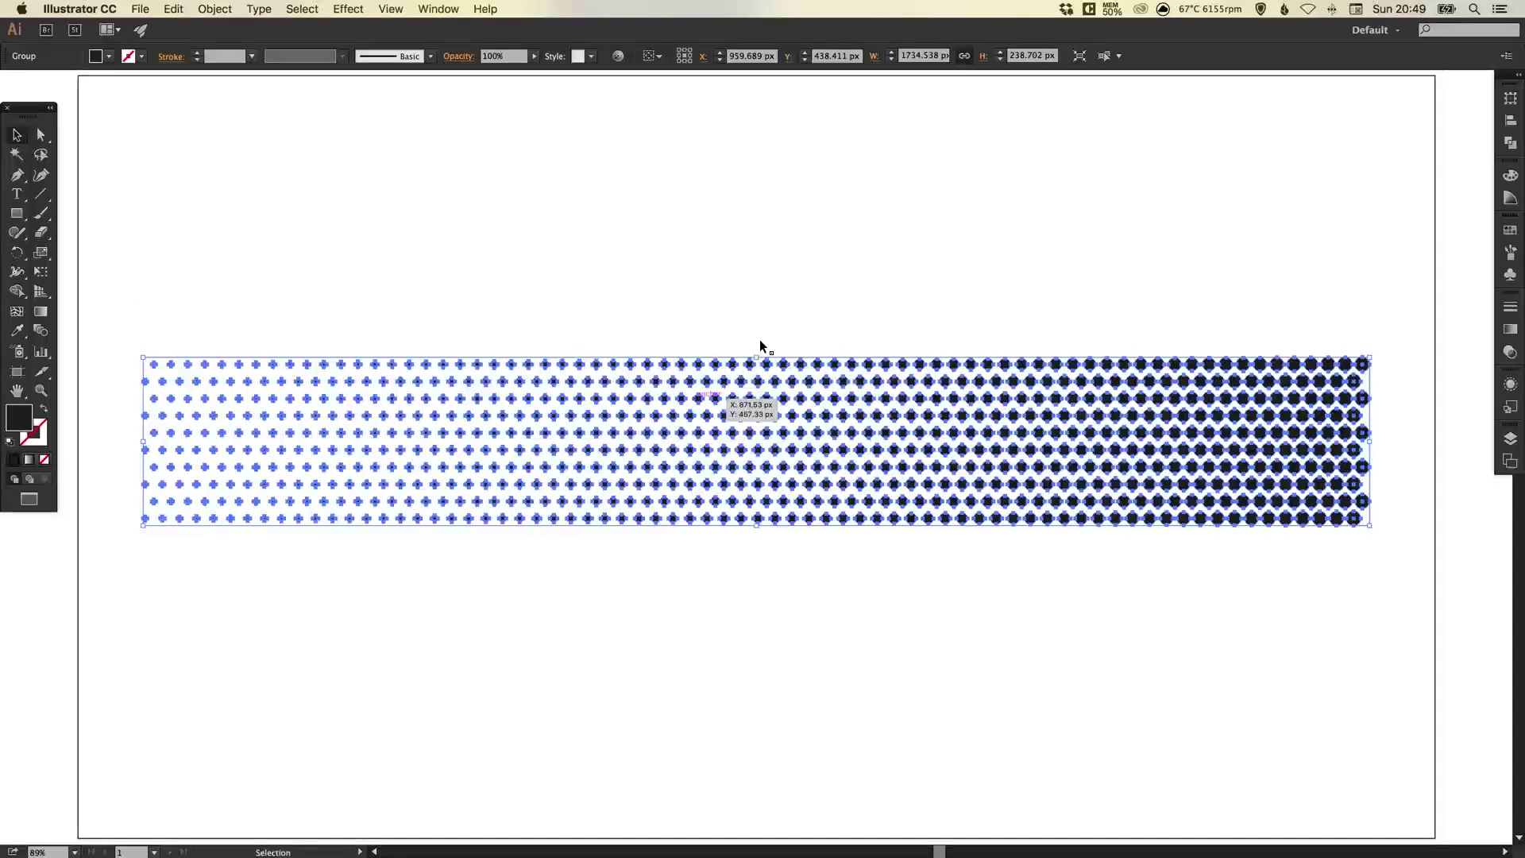
{"action": "left_click", "coordinate": [806, 273]}
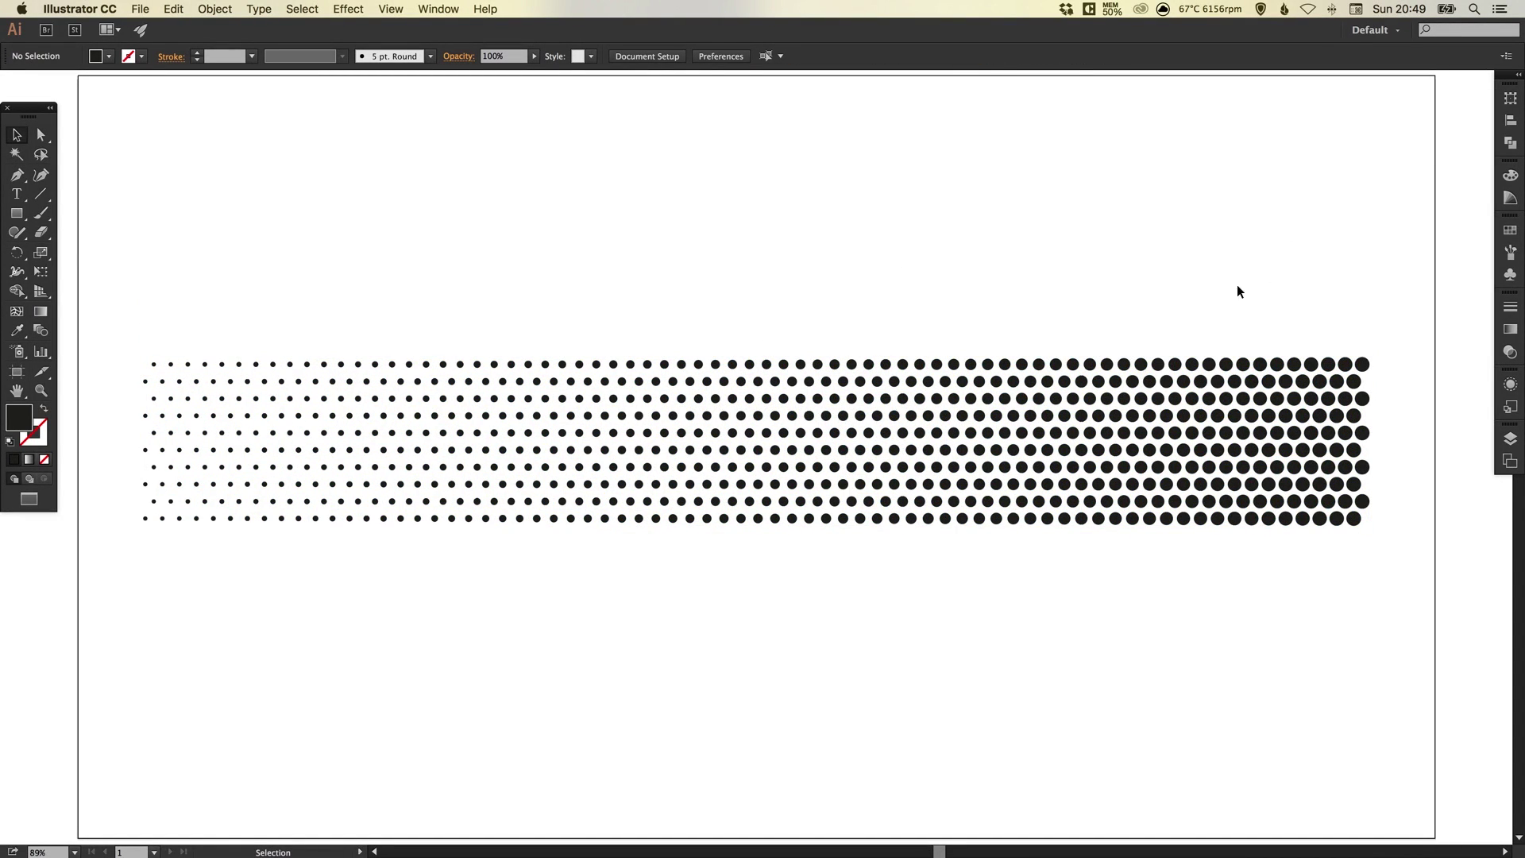